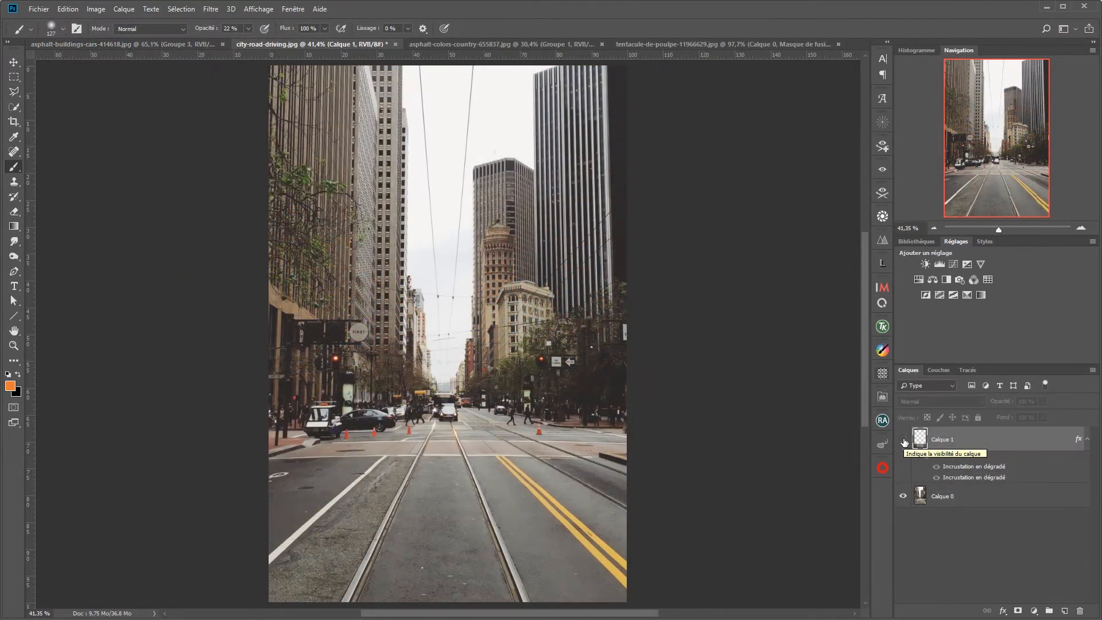
Step: Show the hidden layers of the finished road effects in city-road-driving.jpg and asphalt-colors-country-655837.jpg for comparison
click(903, 440)
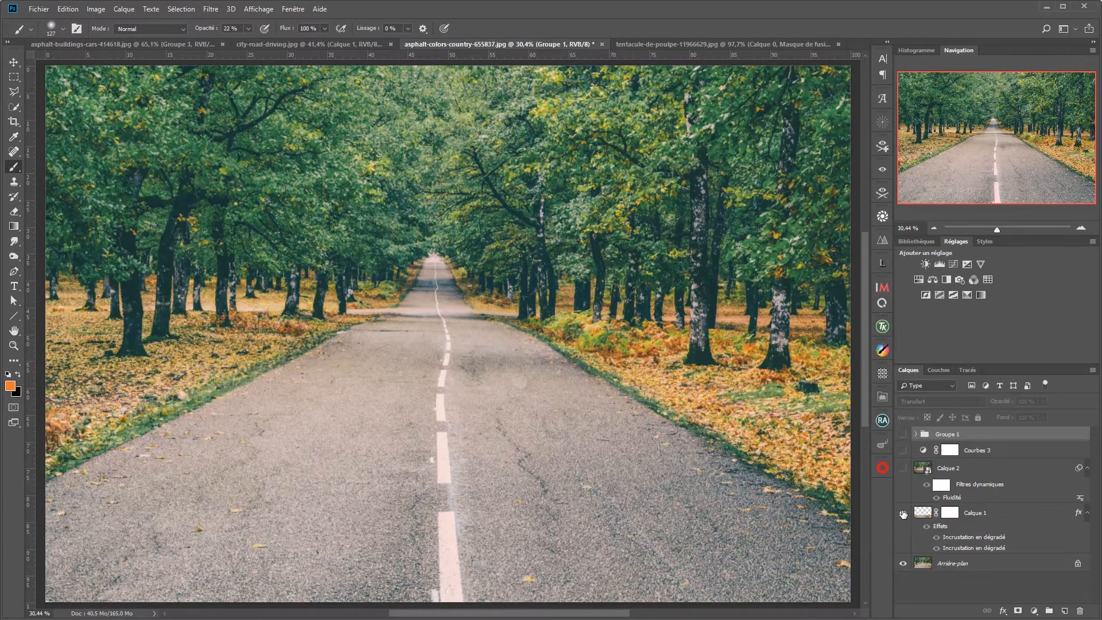
drag(903, 514, 903, 440)
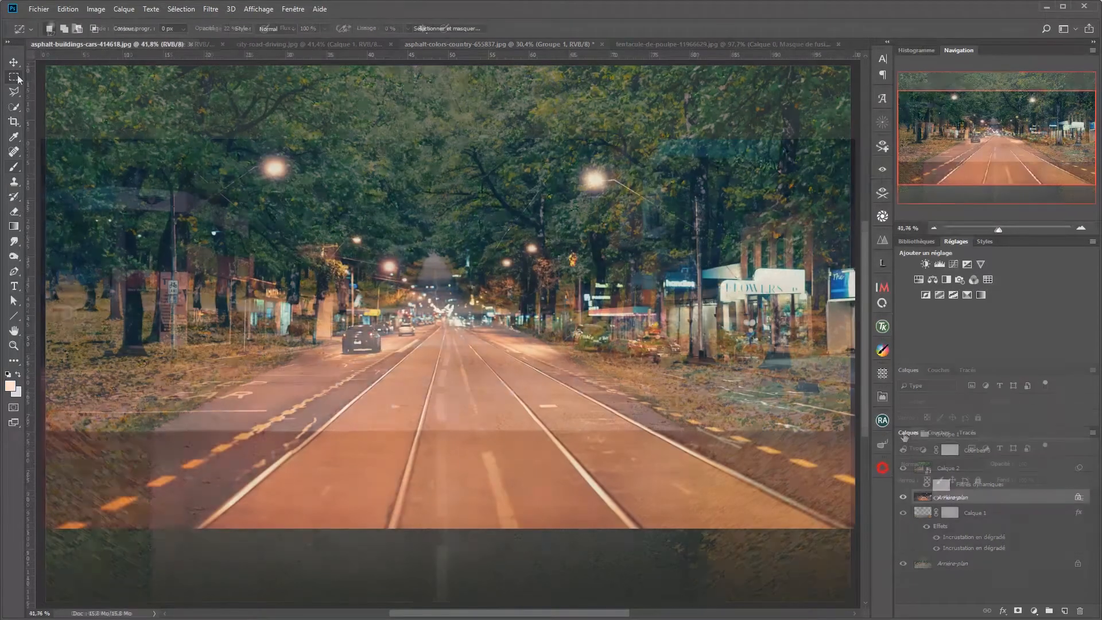
Step: Select the full-width lower part of the road in the night street photo with a rectangular marquee and copy it to a new layer
right_click(15, 78)
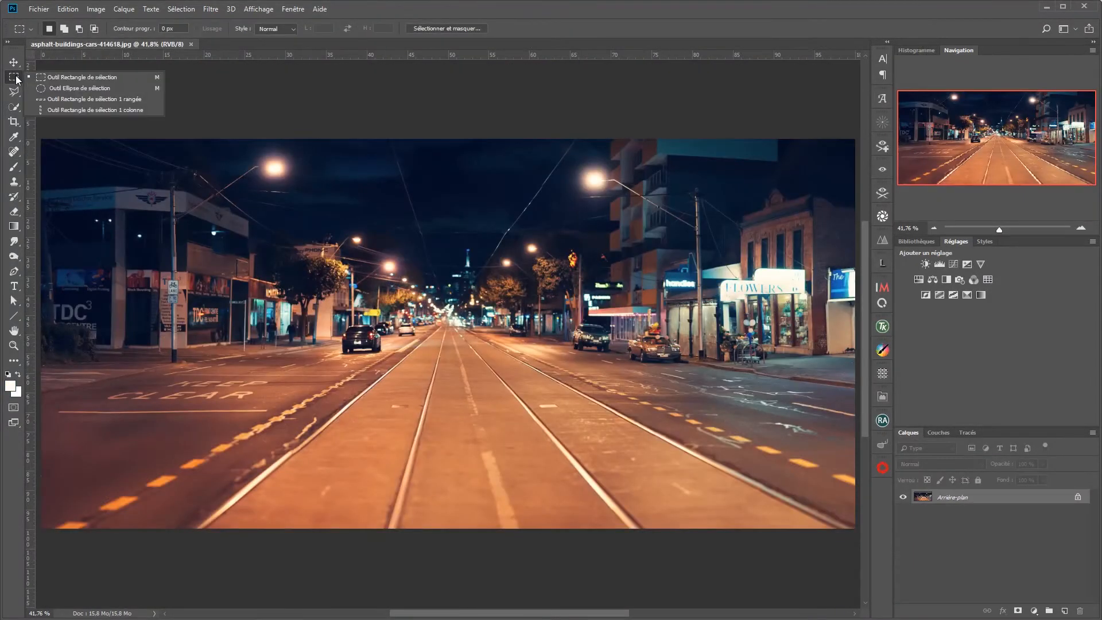
click(47, 76)
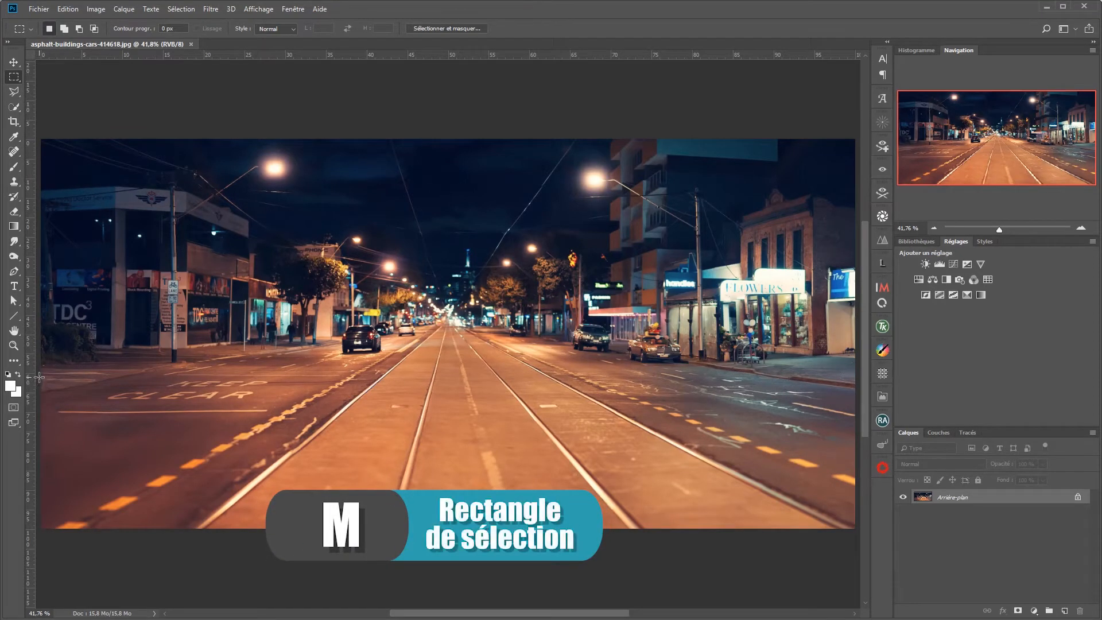
drag(39, 377, 831, 542)
key(space)
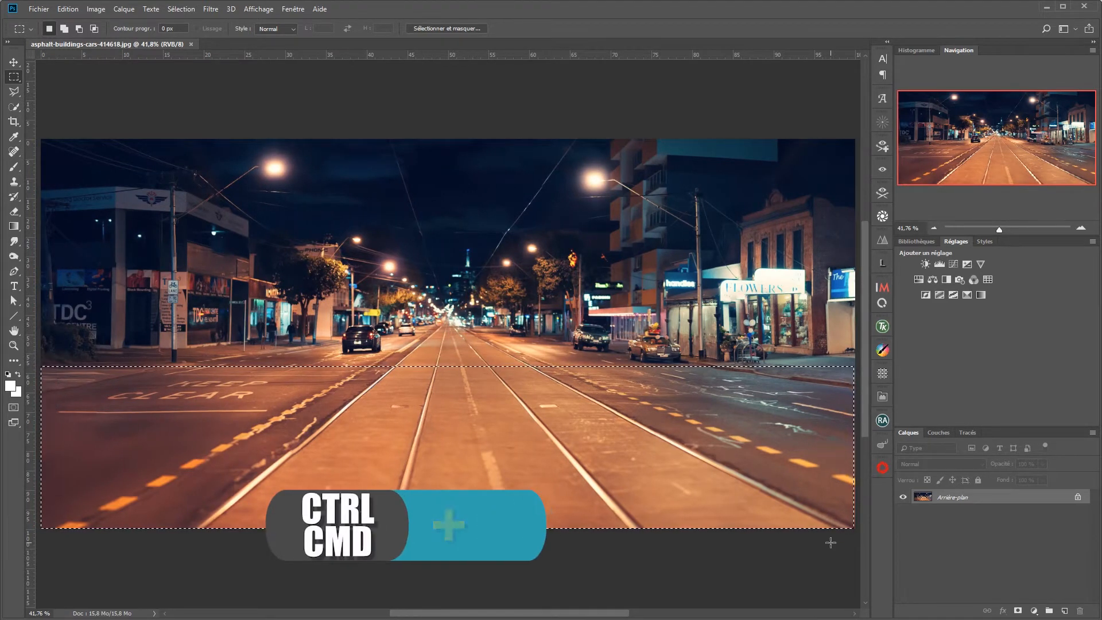
key(ctrl+j)
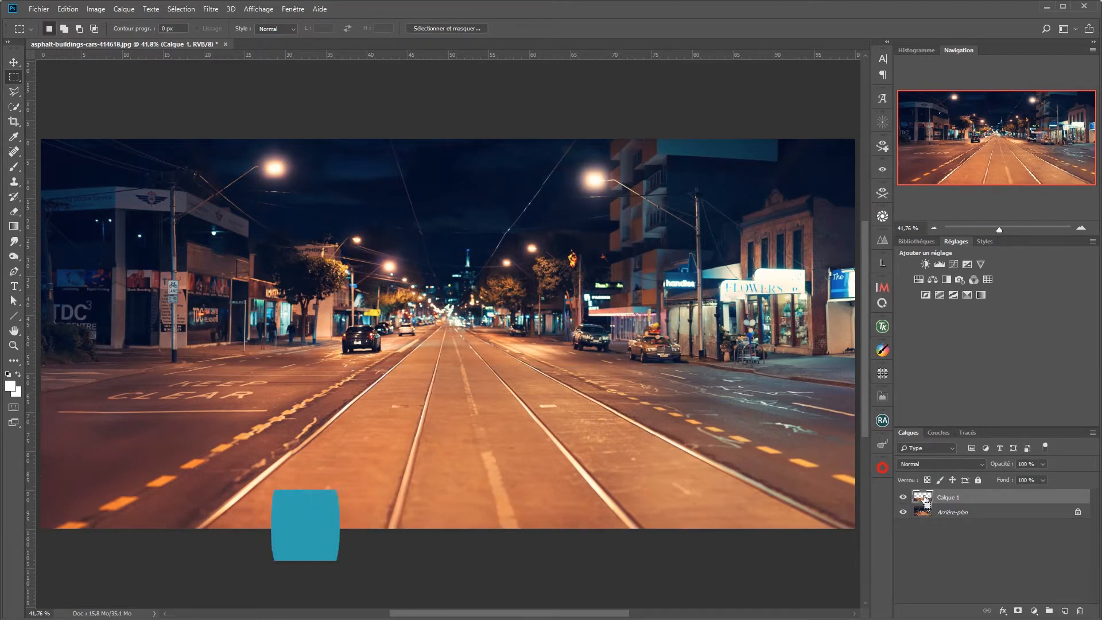
Step: Apply a Perspective transform to the road layer, narrowing its lower edge until the central lane lines run vertically
key(ctrl+t)
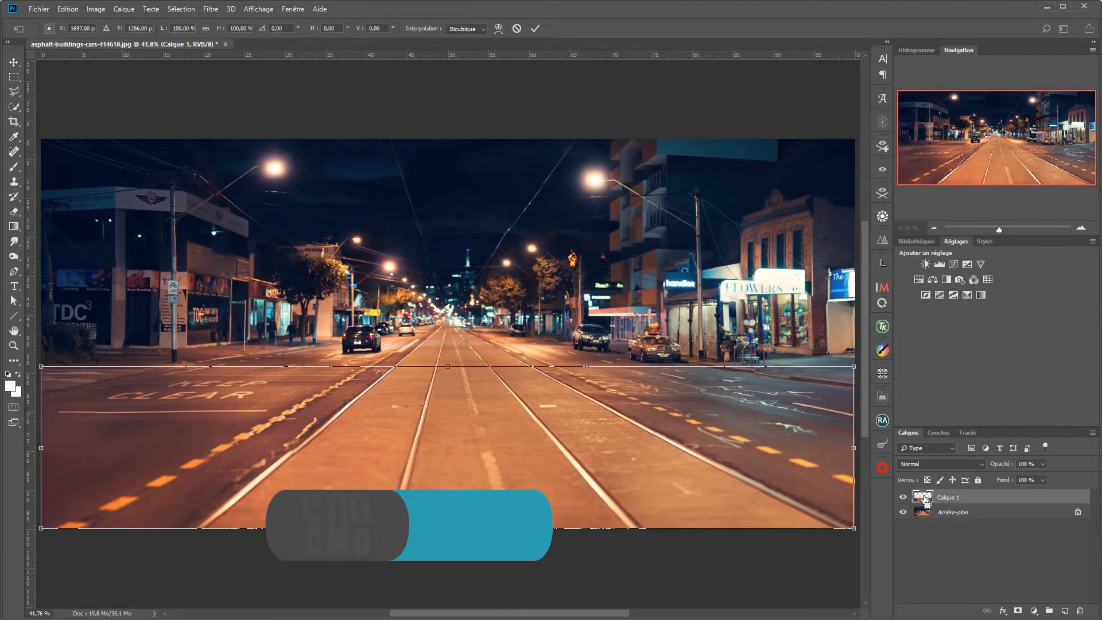
right_click(658, 400)
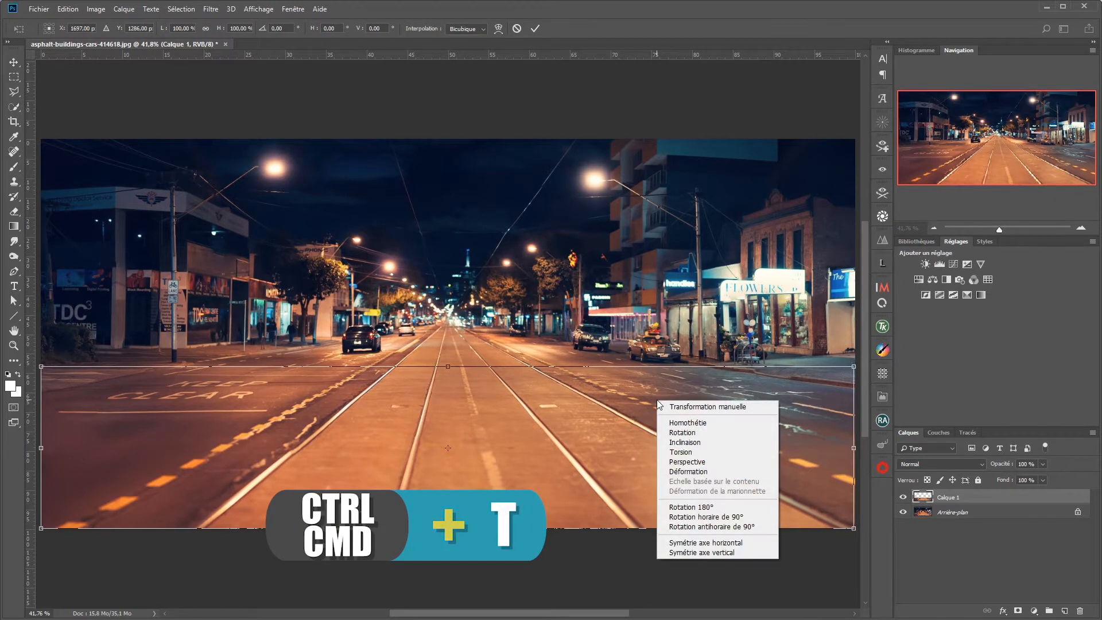
click(686, 453)
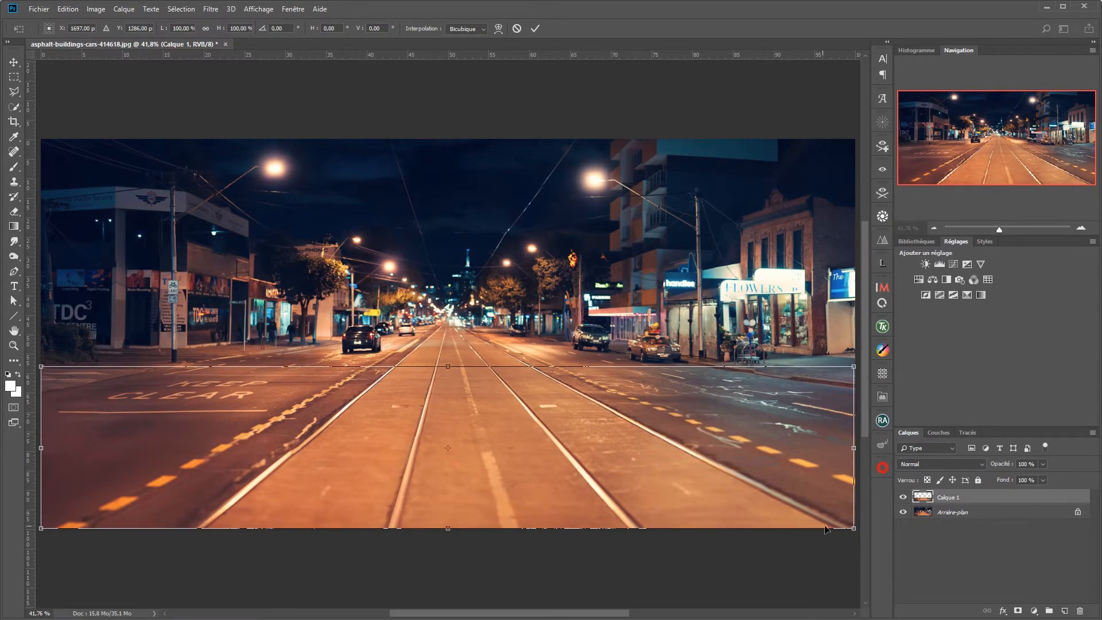
drag(854, 529, 527, 510)
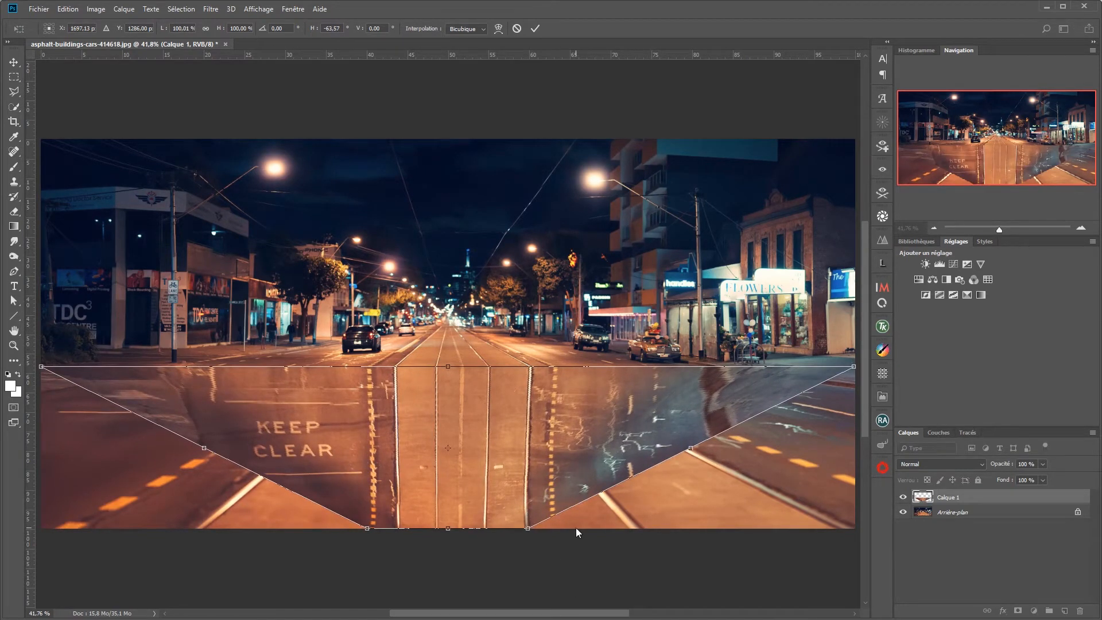
click(532, 27)
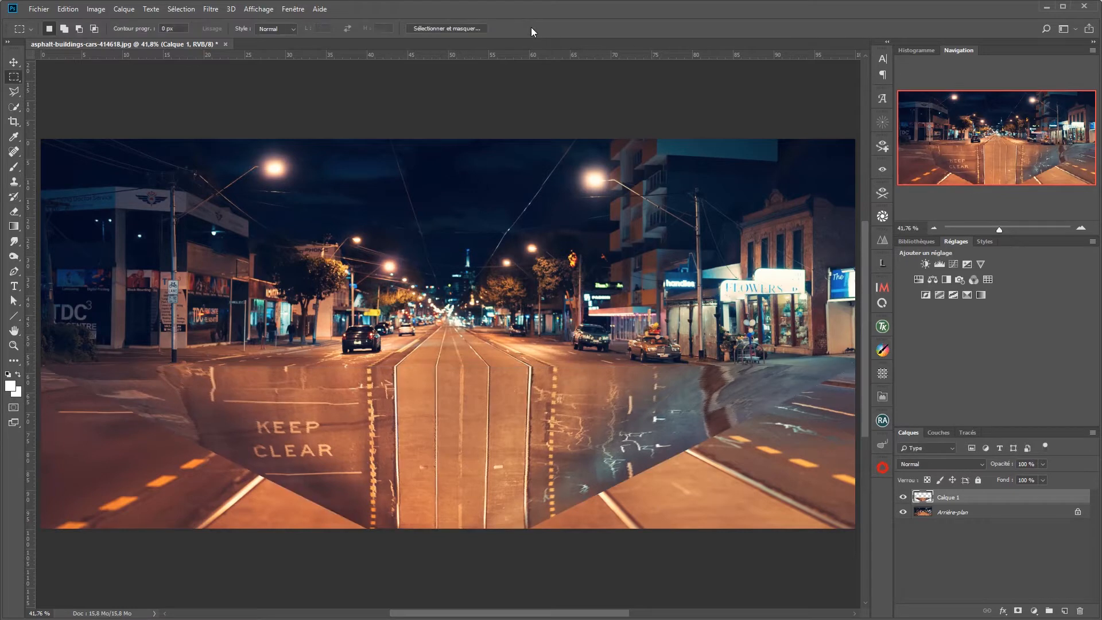
Step: Crop the image to a 2:3 (4:6) ratio around the central lanes, trimming slightly above the lower edge and keeping the cropped pixels
click(11, 122)
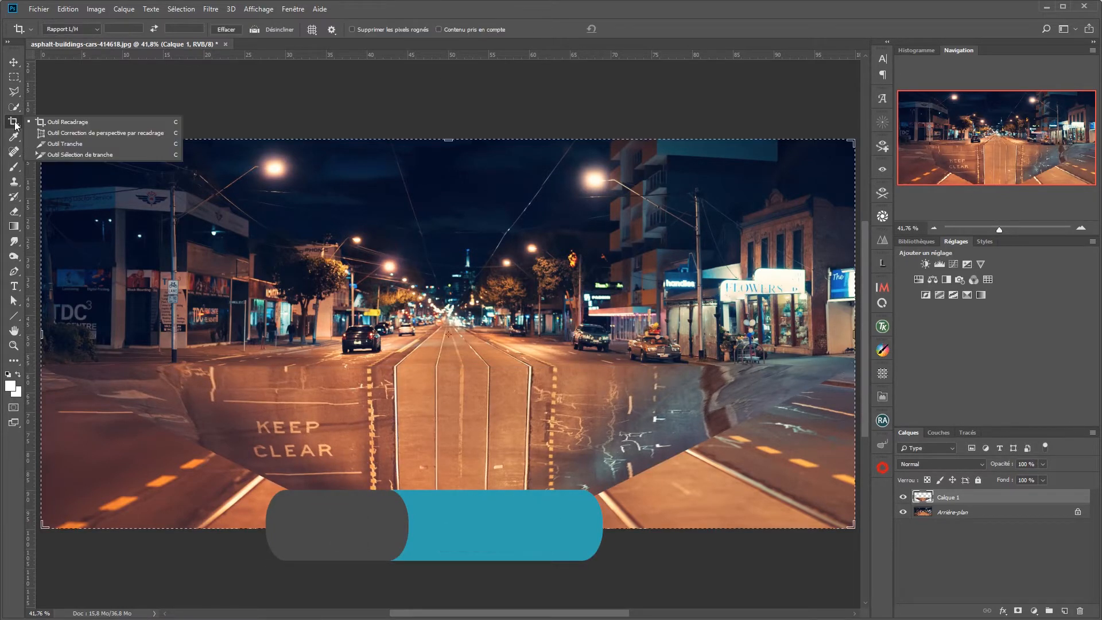
click(57, 121)
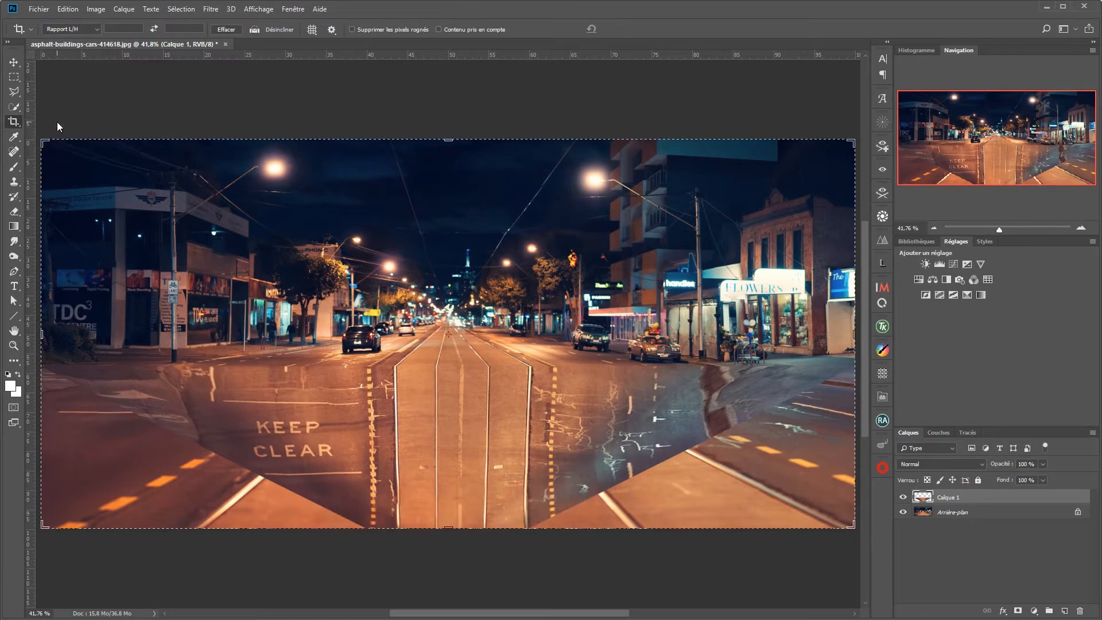
click(307, 270)
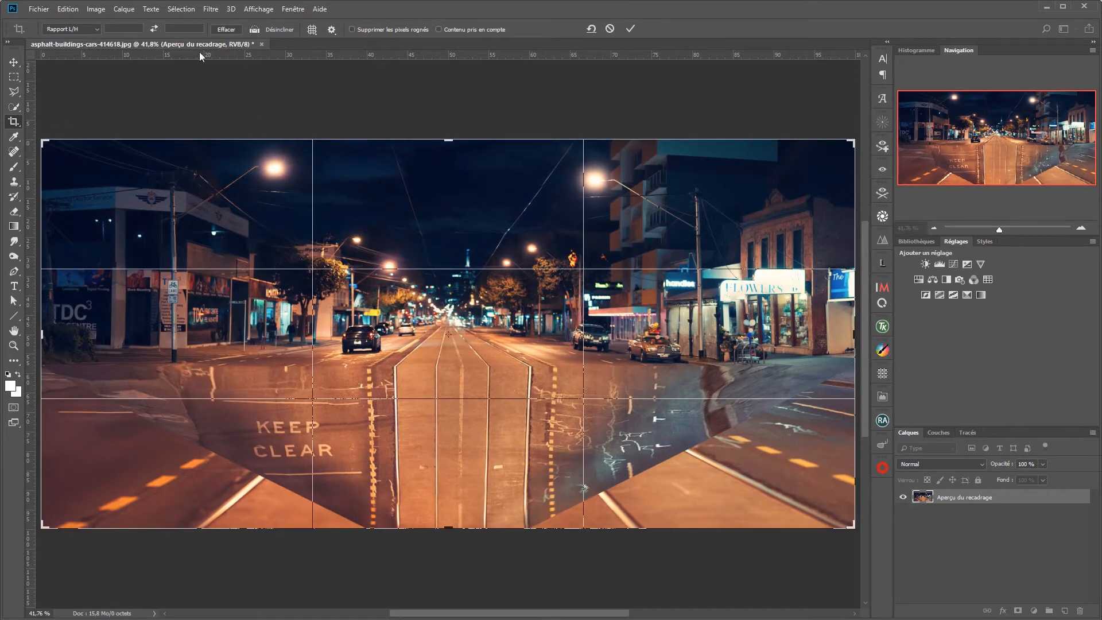
click(97, 30)
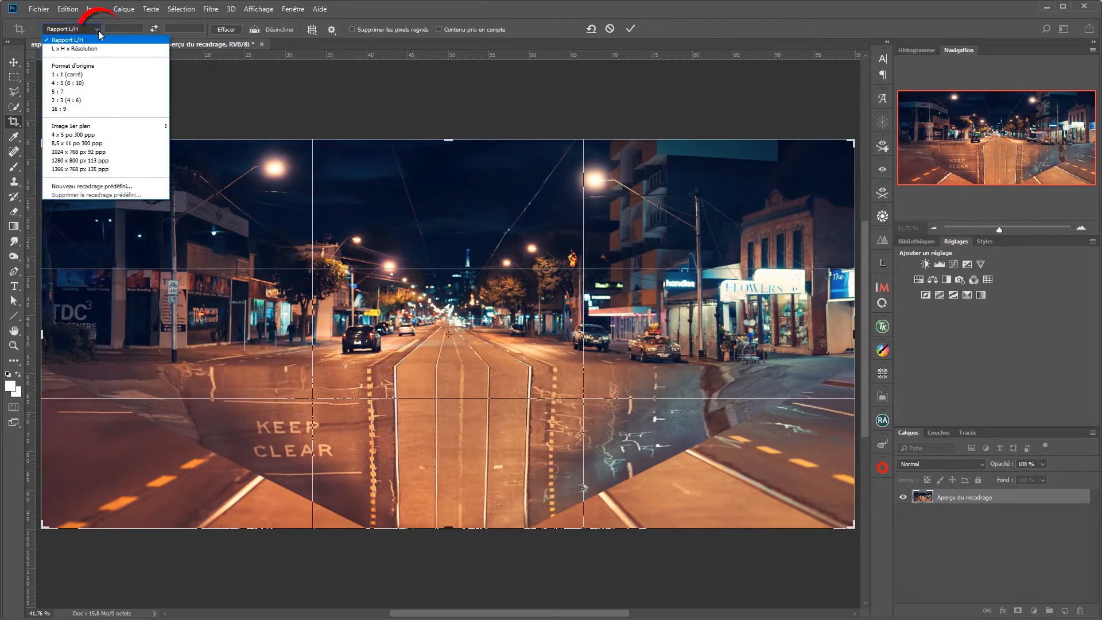
click(80, 101)
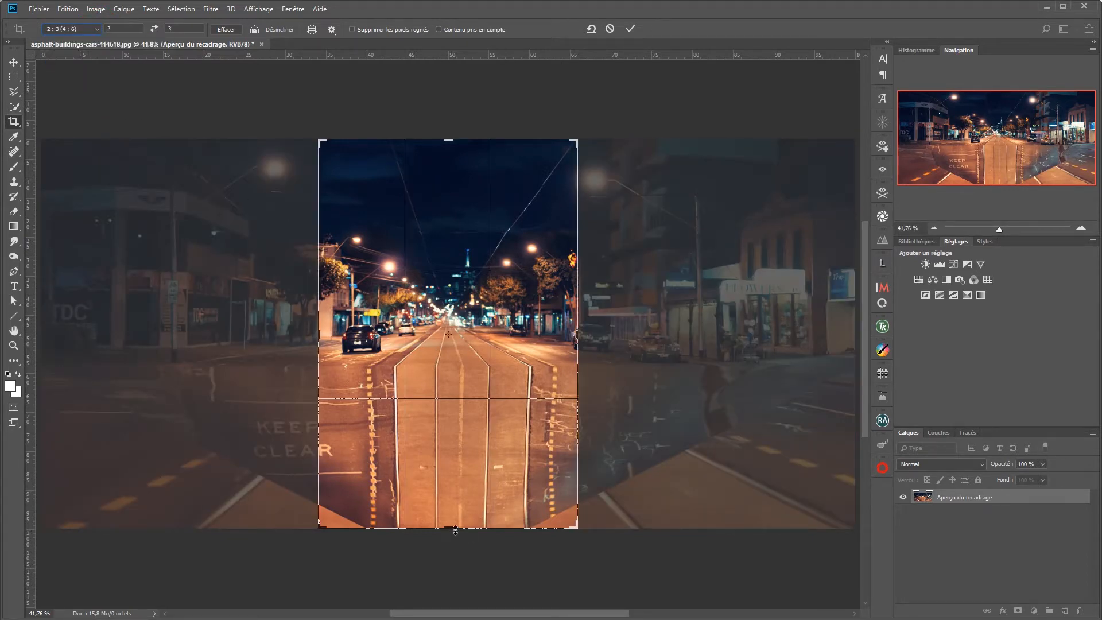
drag(450, 529, 449, 518)
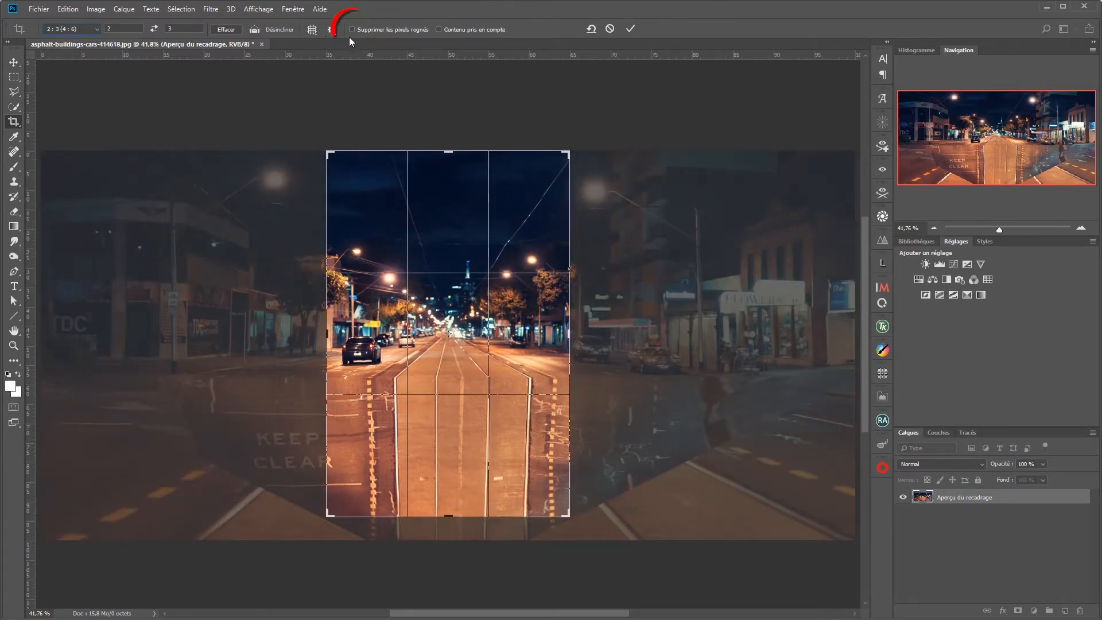
click(630, 29)
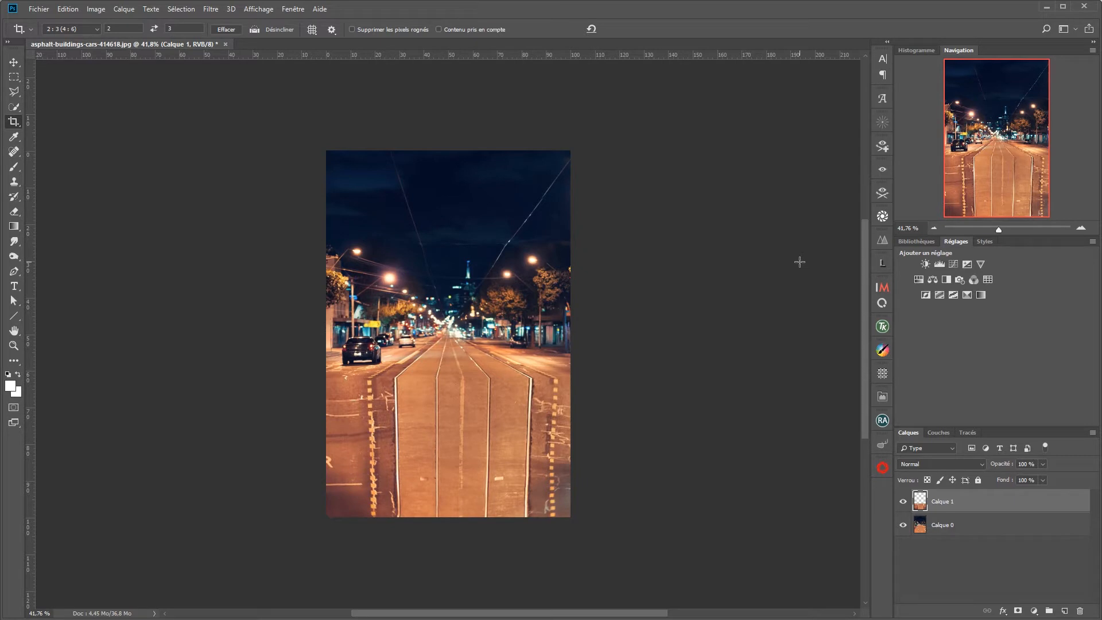
Step: Try a slightly tighter 2:3 crop of the street, and undo the cropping back to the full-width image
click(475, 474)
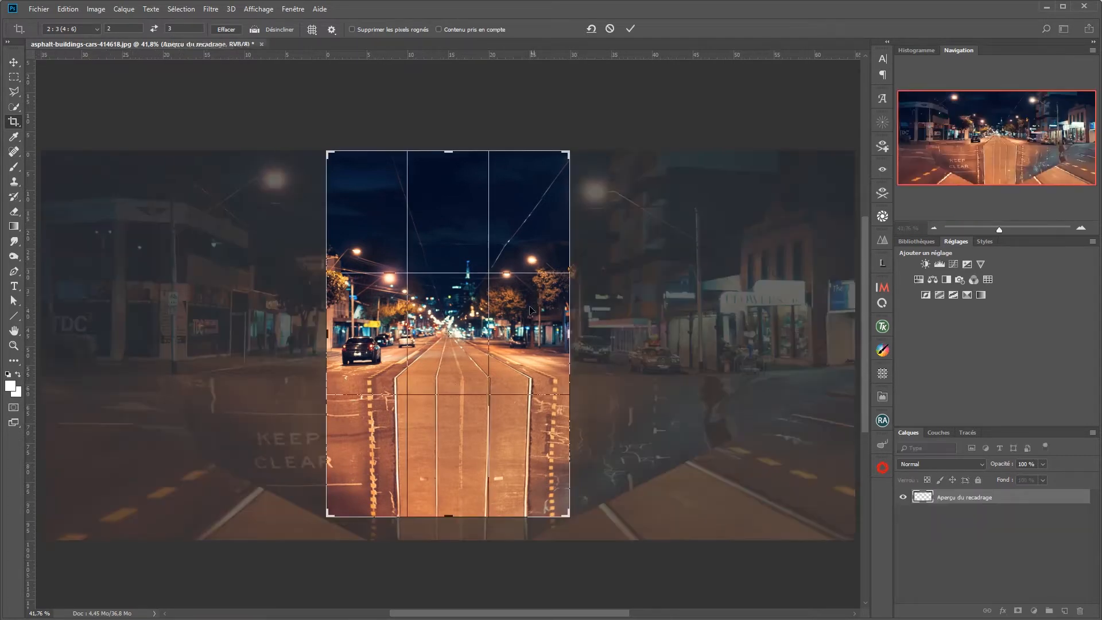
drag(448, 516, 450, 504)
key(ctrl+r)
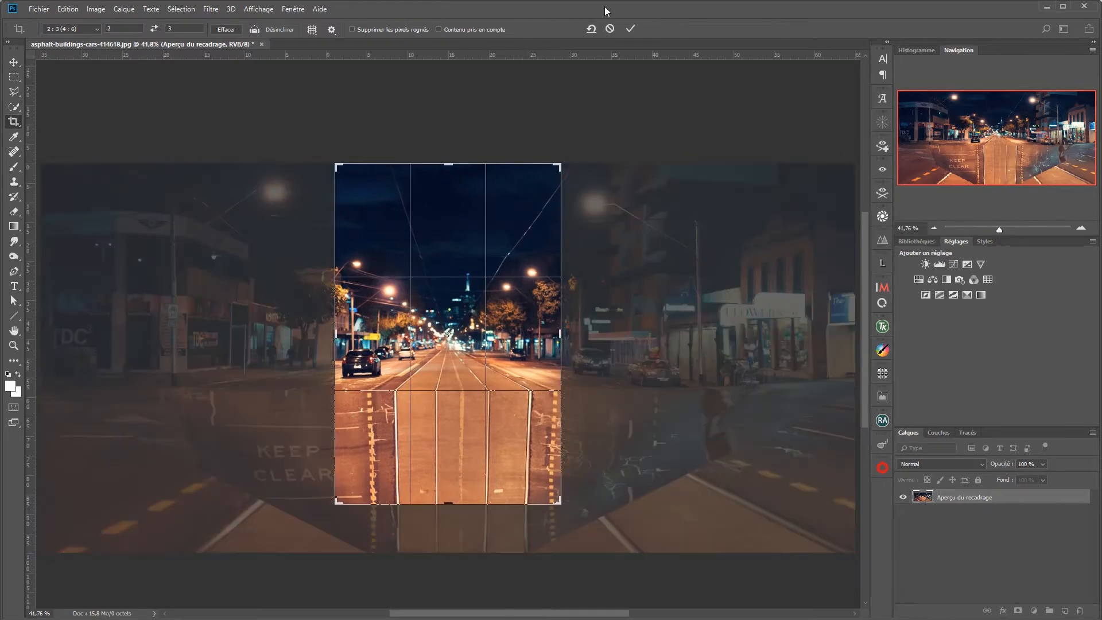
click(632, 26)
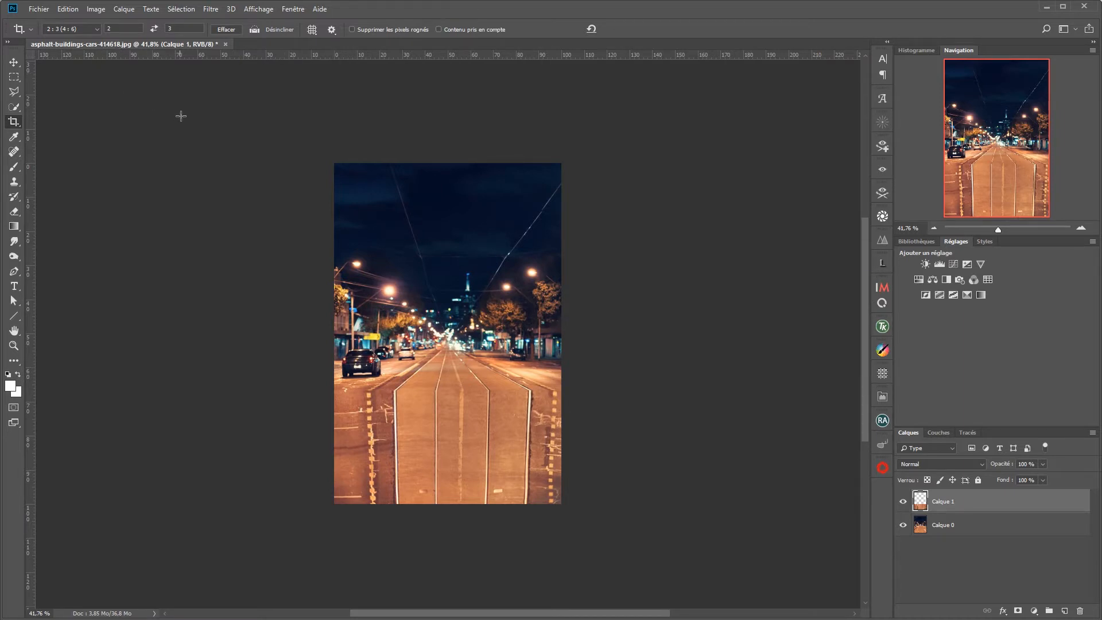
key(ctrl+z)
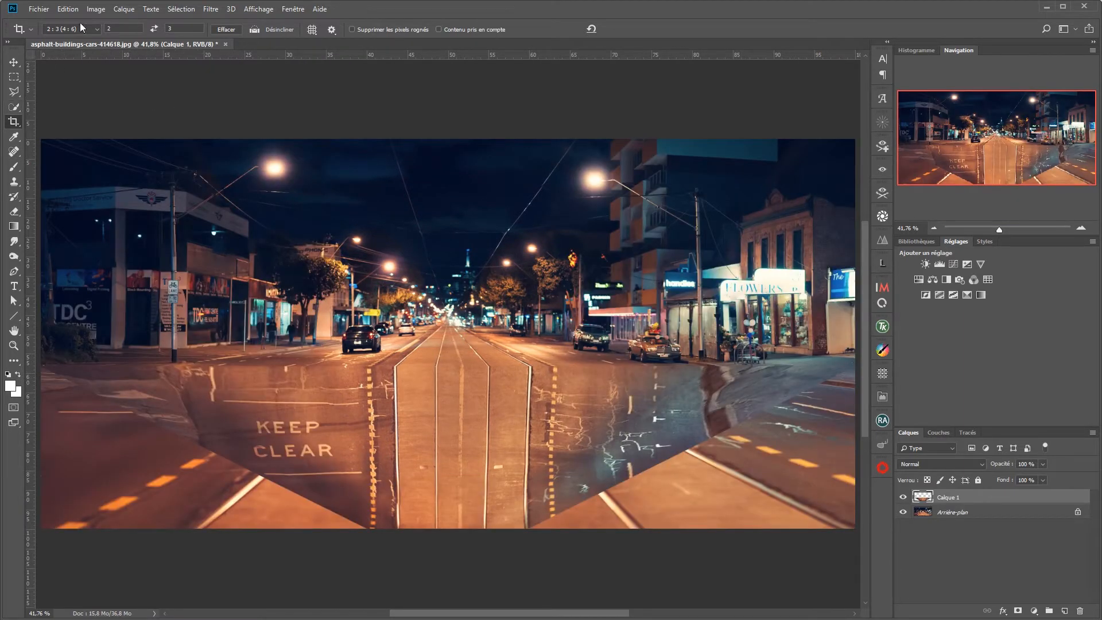
Step: Crop the image to a 1:1 (carré) ratio, centring the road in the frame and slightly tightening the lower edge
click(80, 28)
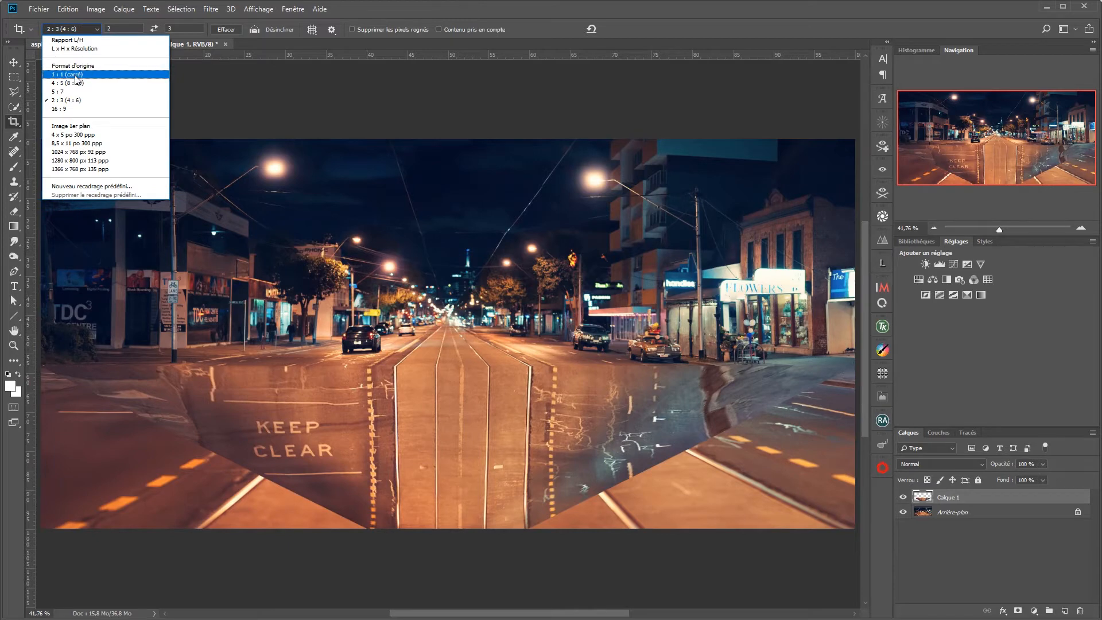
click(76, 76)
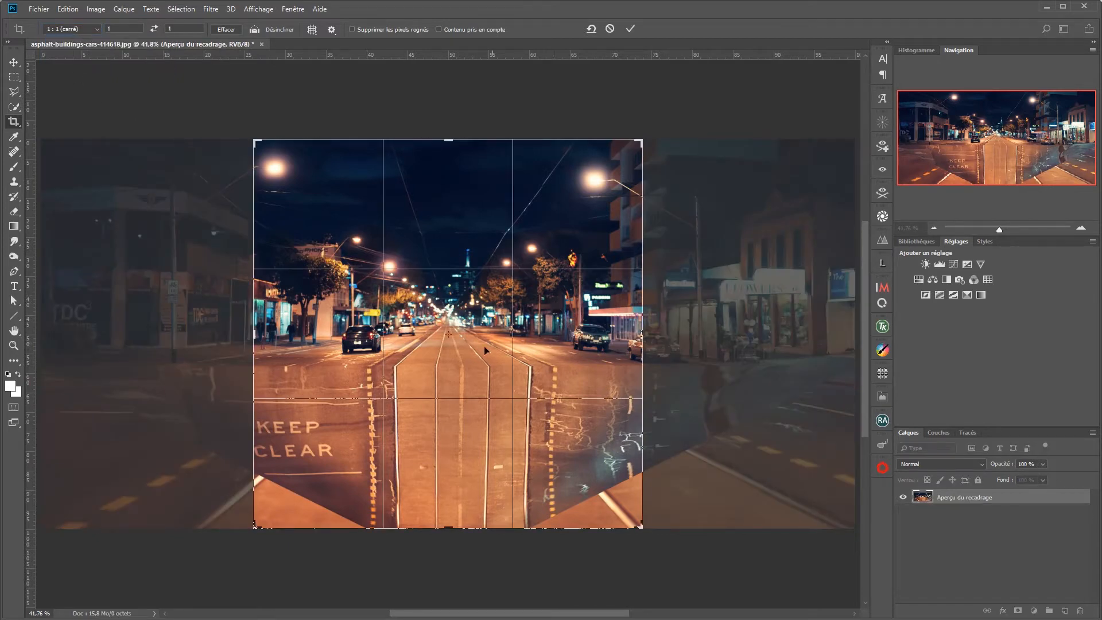
drag(456, 418, 441, 418)
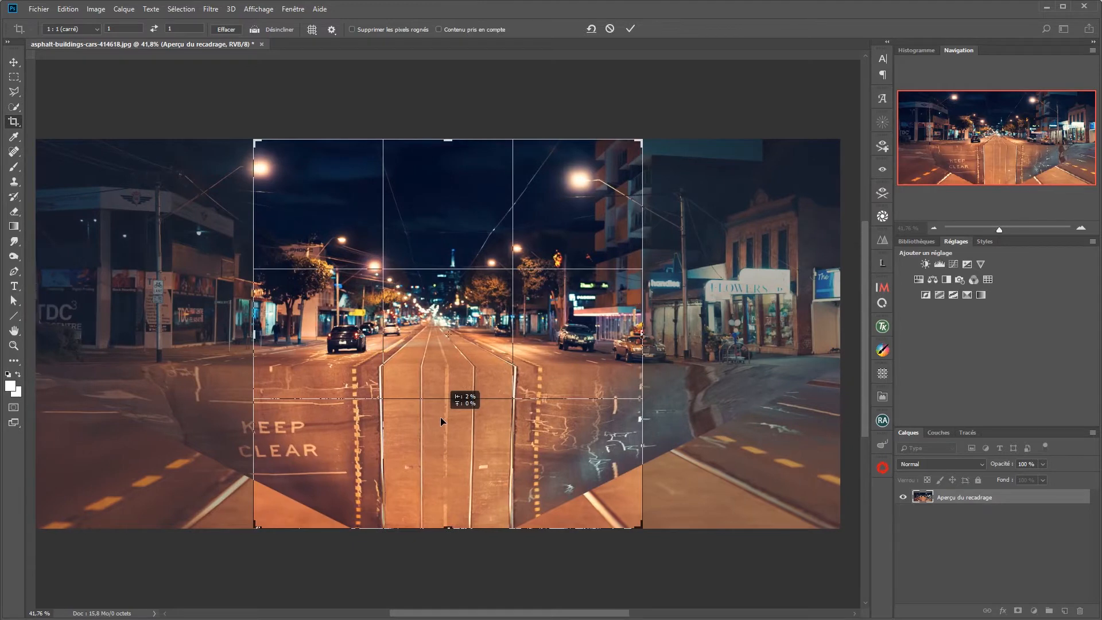
drag(439, 417, 440, 417)
drag(445, 527, 447, 513)
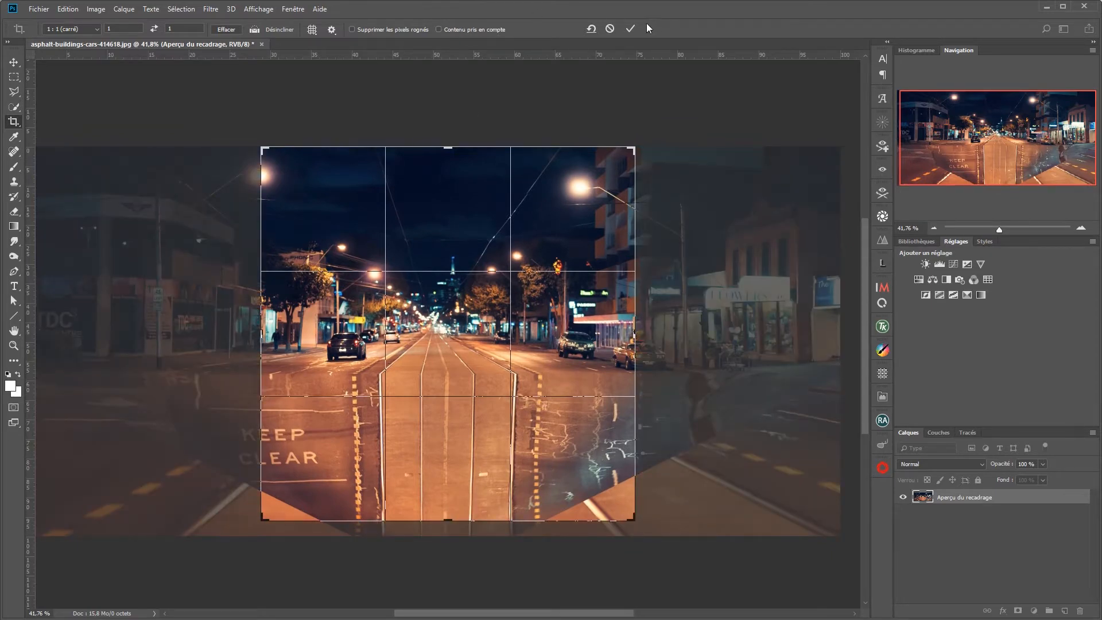
click(631, 29)
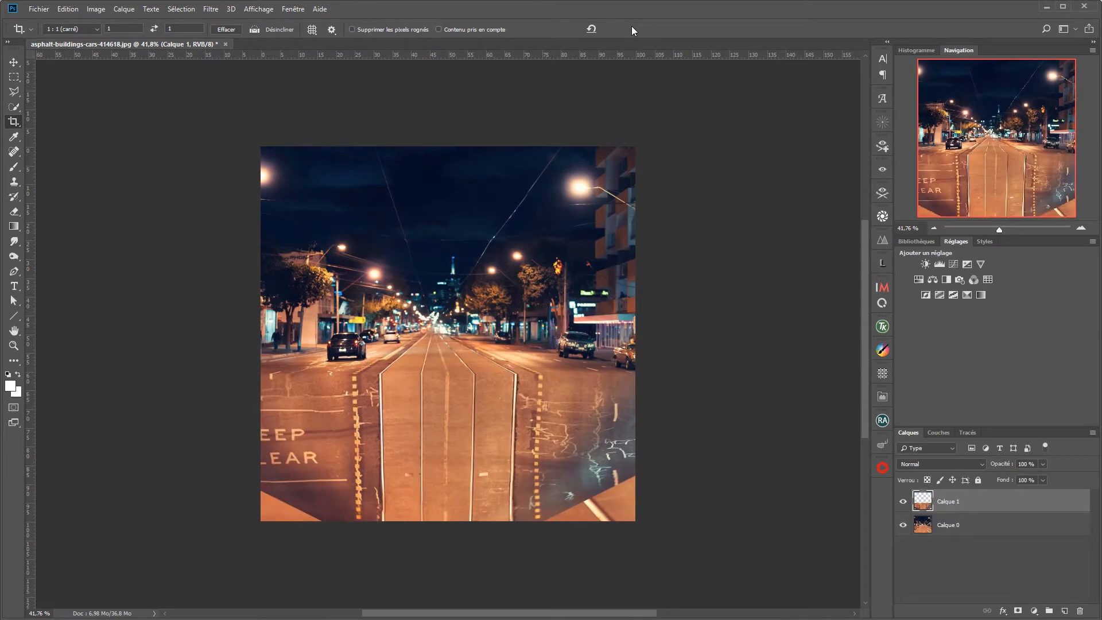
Step: Select the uncovered triangular area in the image's lower-right corner with the Polygonal Lasso
click(14, 92)
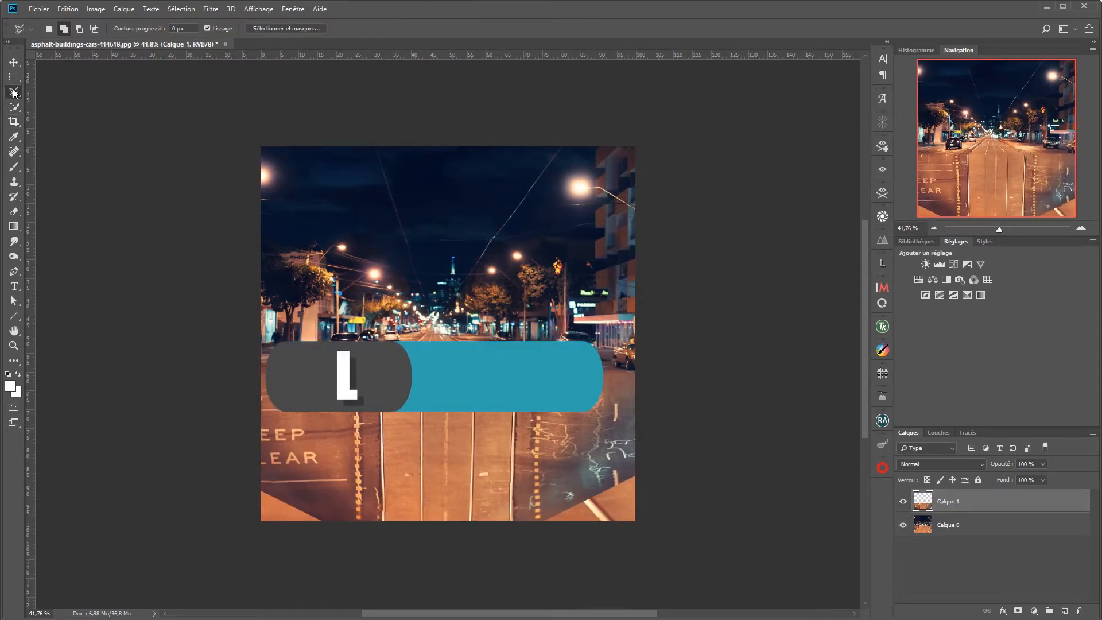
right_click(14, 92)
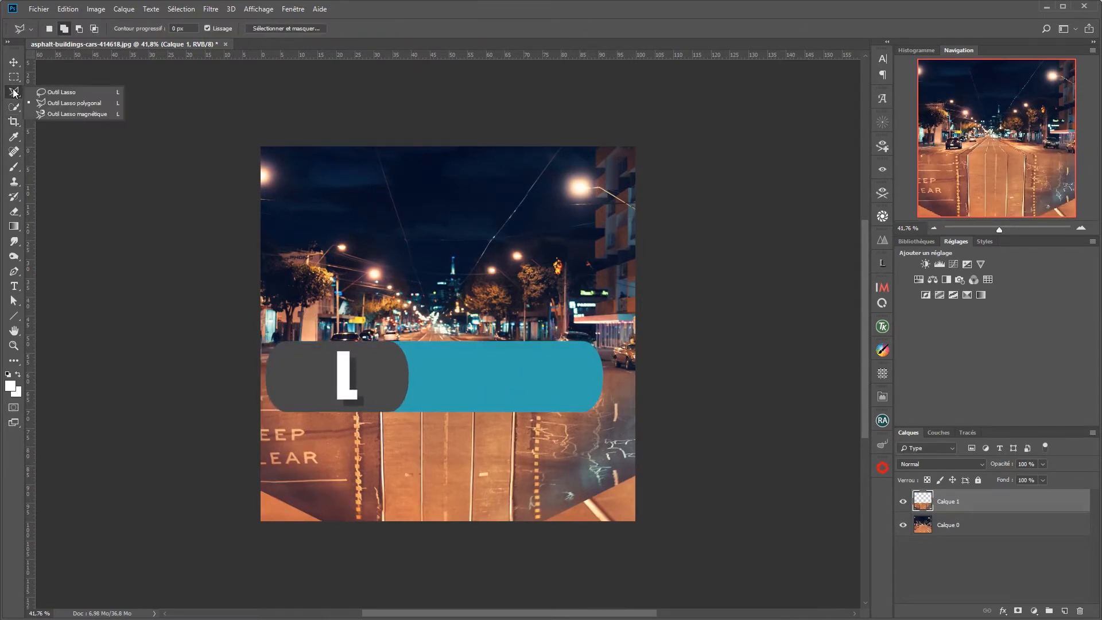
click(59, 107)
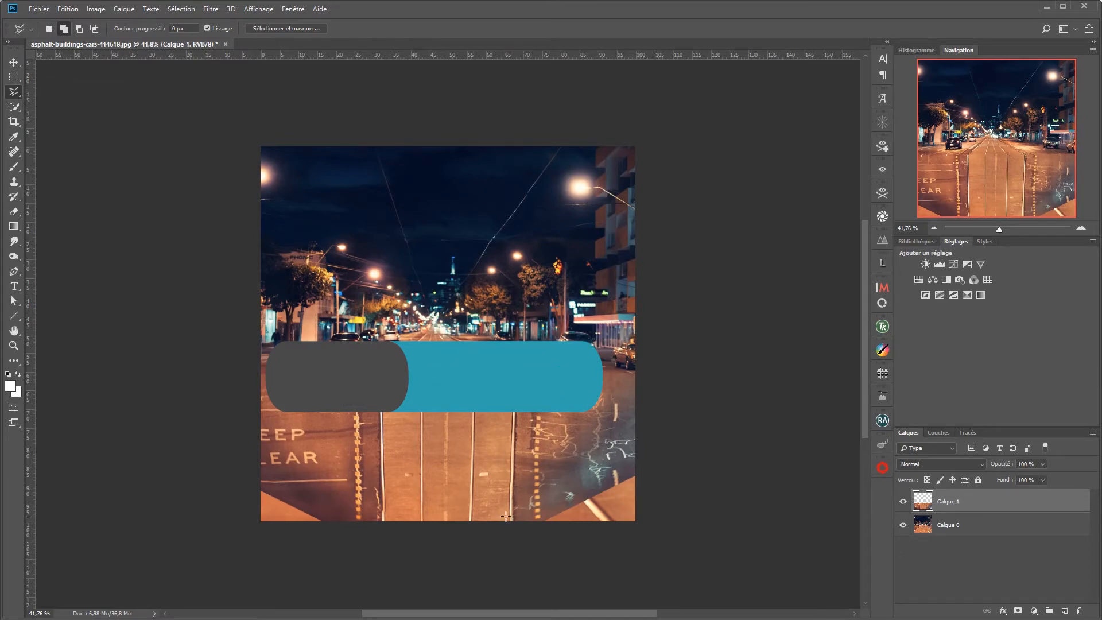
scroll(493, 511, up, 3)
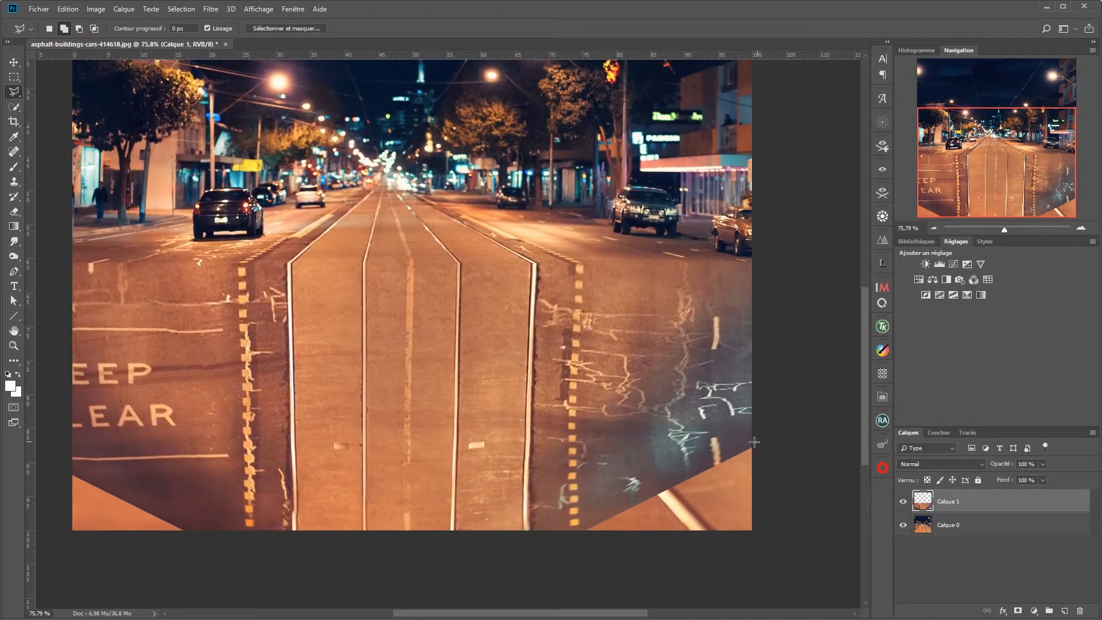
click(759, 442)
click(568, 534)
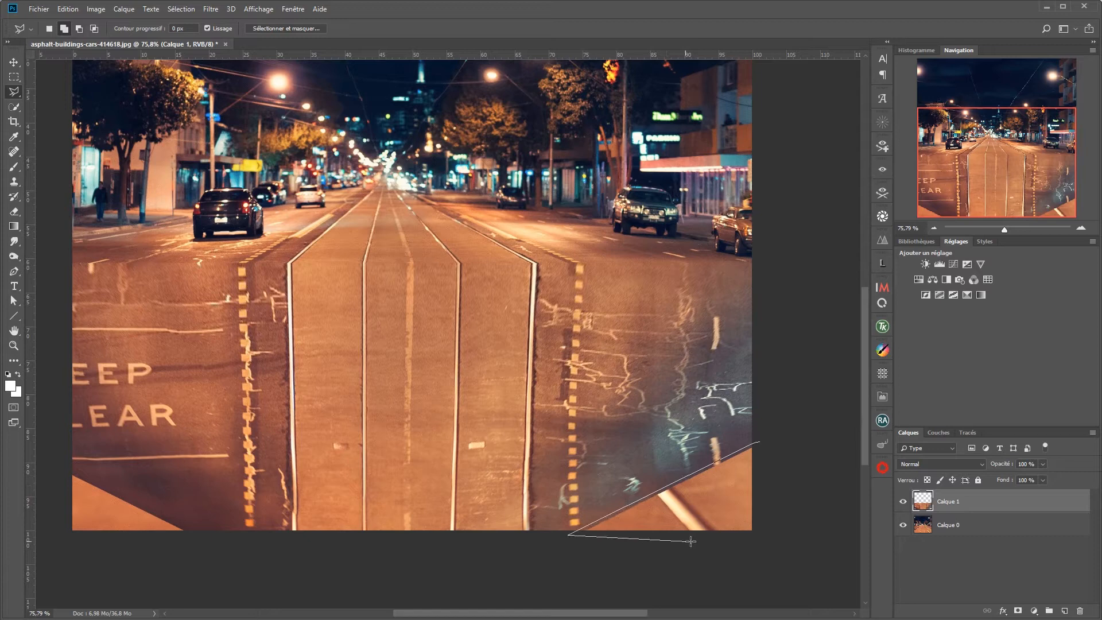
double_click(765, 538)
Step: Fill the selected lower-right corner of the road with Contenu pris en compte (content-aware) at 100% opacity, and deselect it
key(shift)
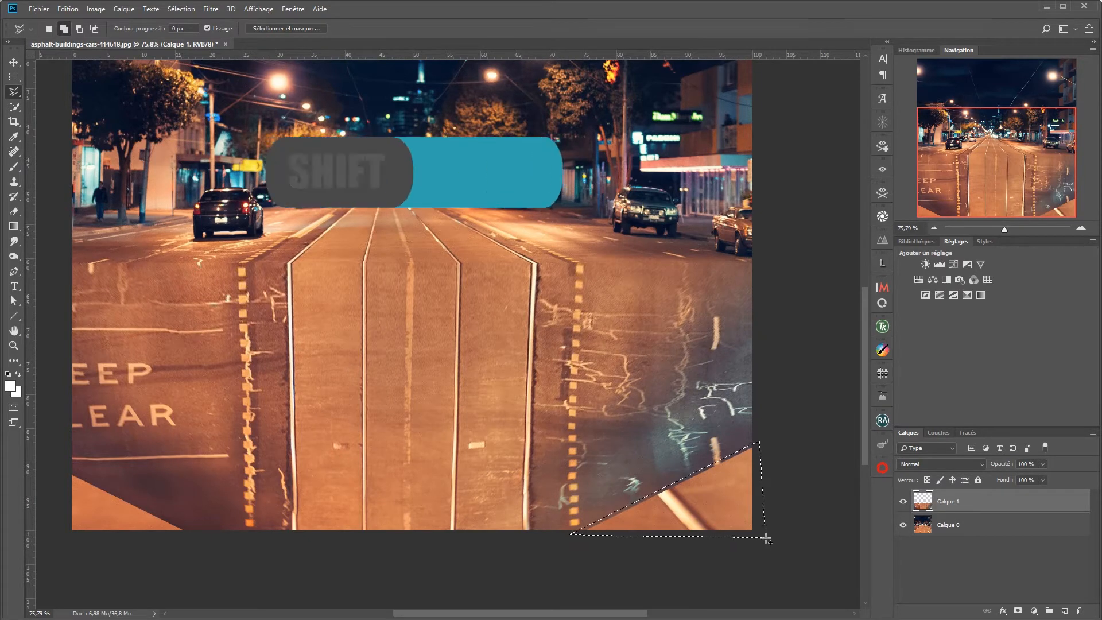
key(shift+F5)
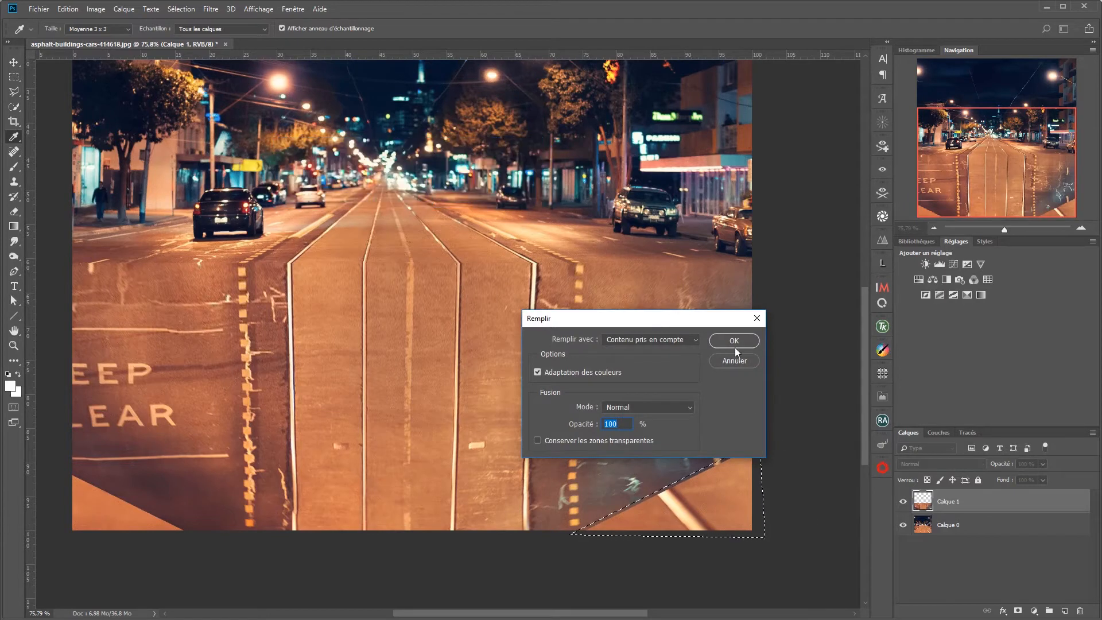
drag(666, 325, 637, 252)
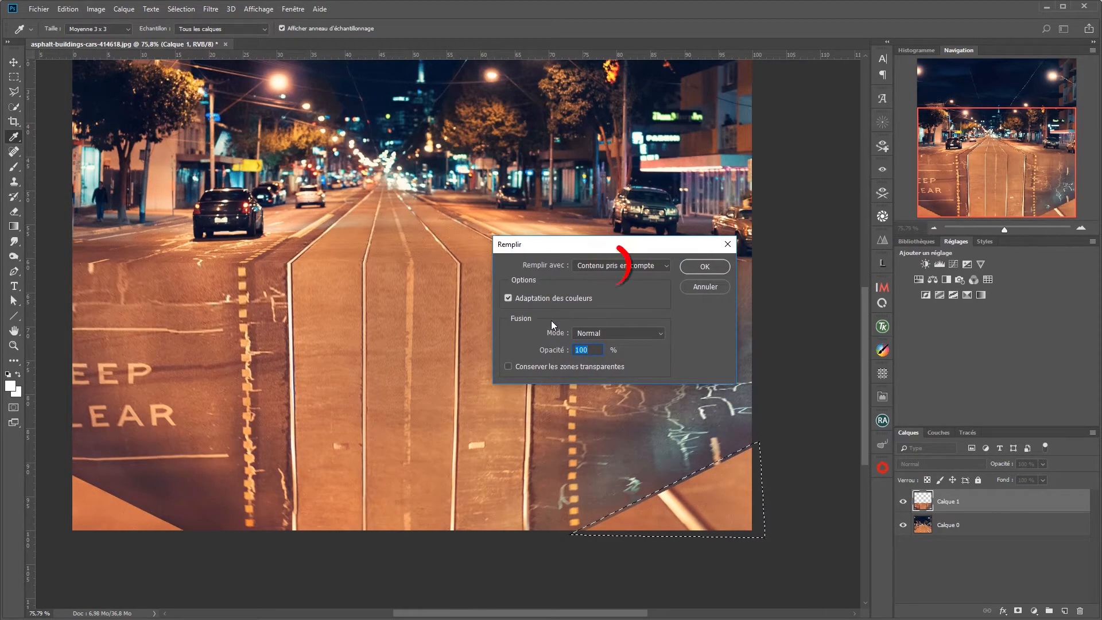
click(704, 267)
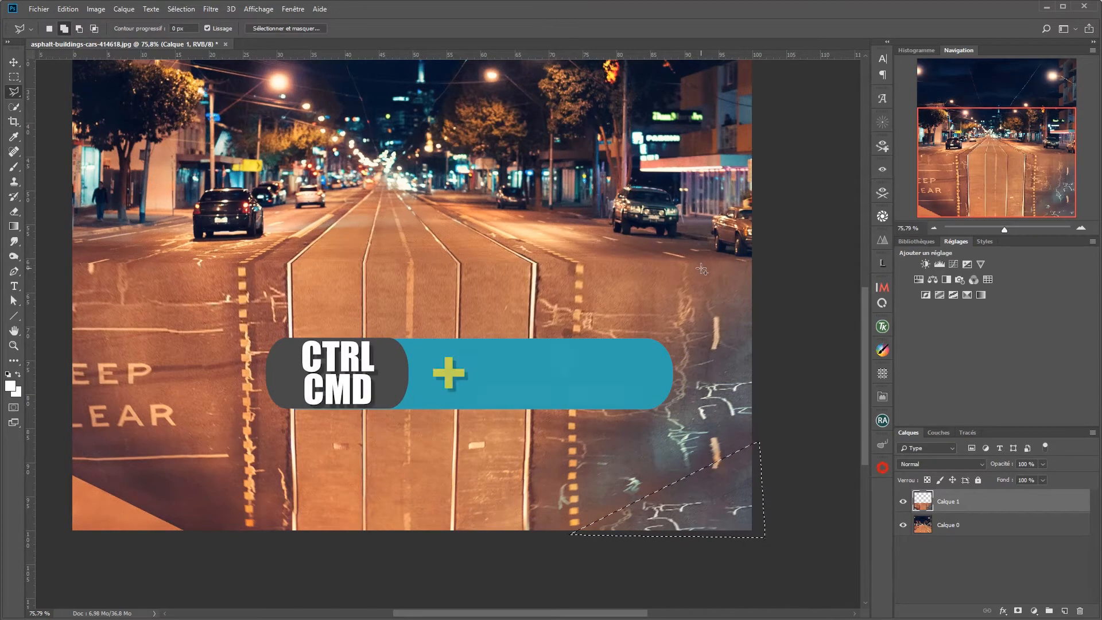
key(ctrl+d)
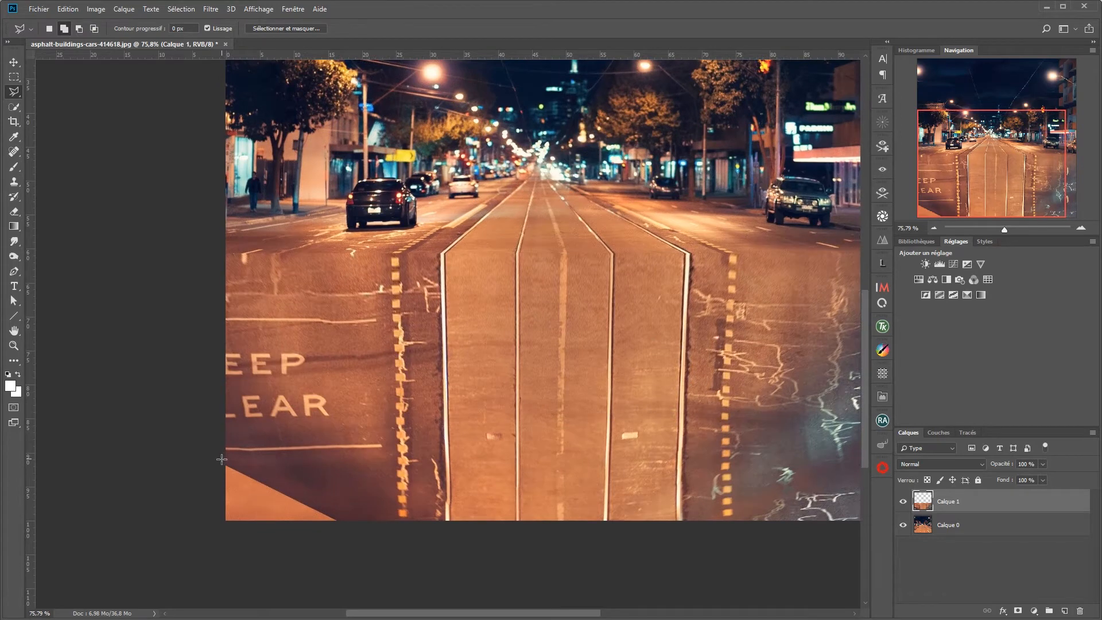
Step: Select the uncovered triangle in the image's lower-left corner with the Polygonal Lasso, fill it with Contenu pris en compte and deselect
click(222, 460)
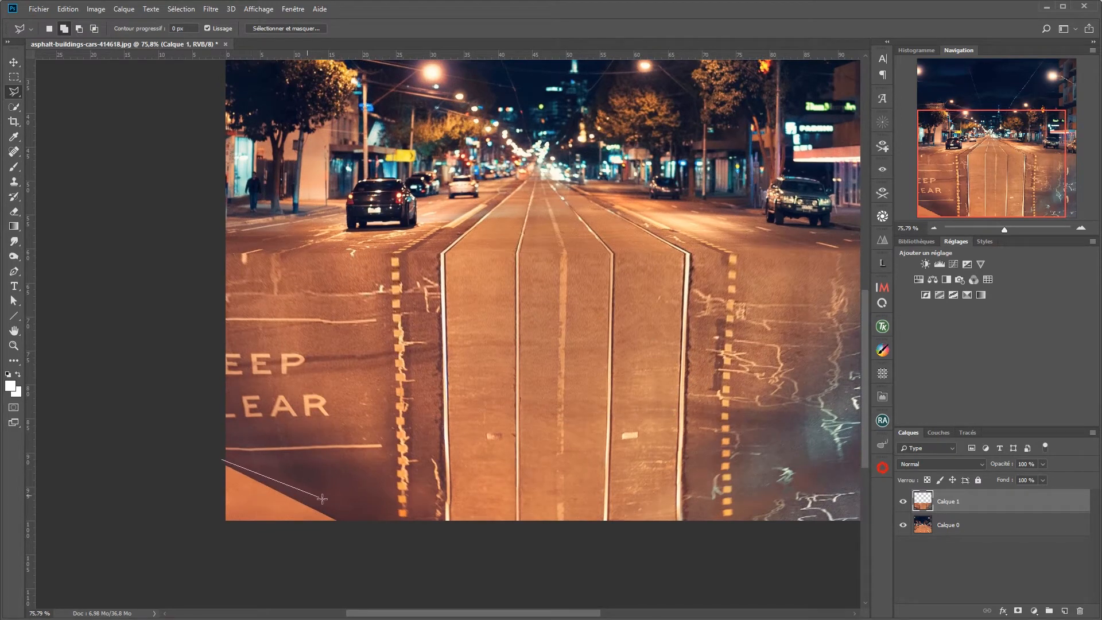
click(352, 525)
double_click(219, 525)
key(shift+F5)
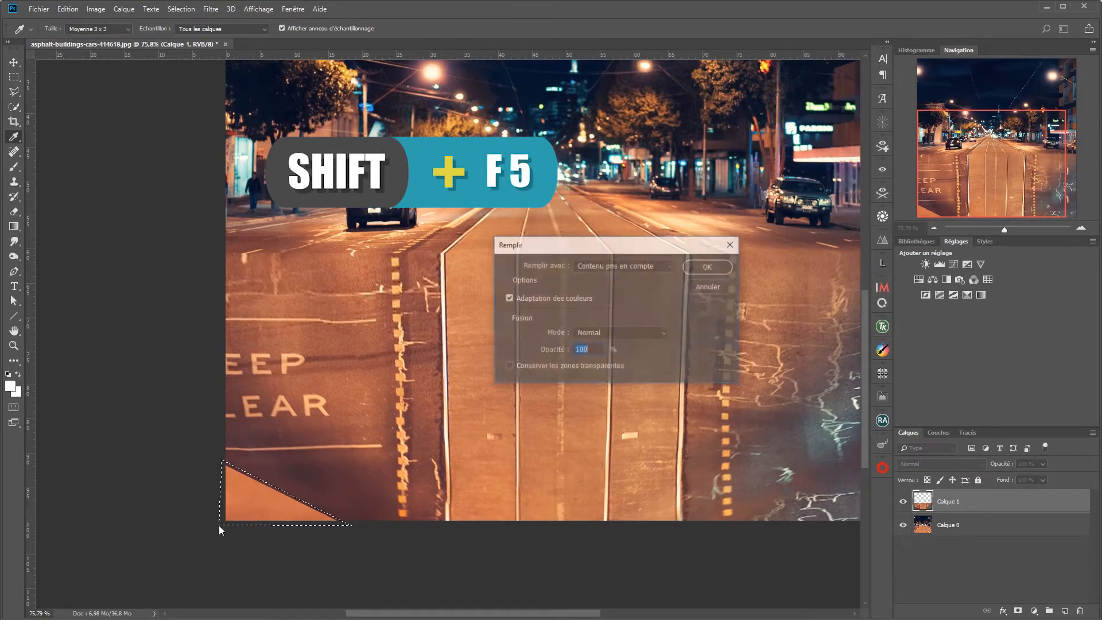
click(705, 268)
key(ctrl+d)
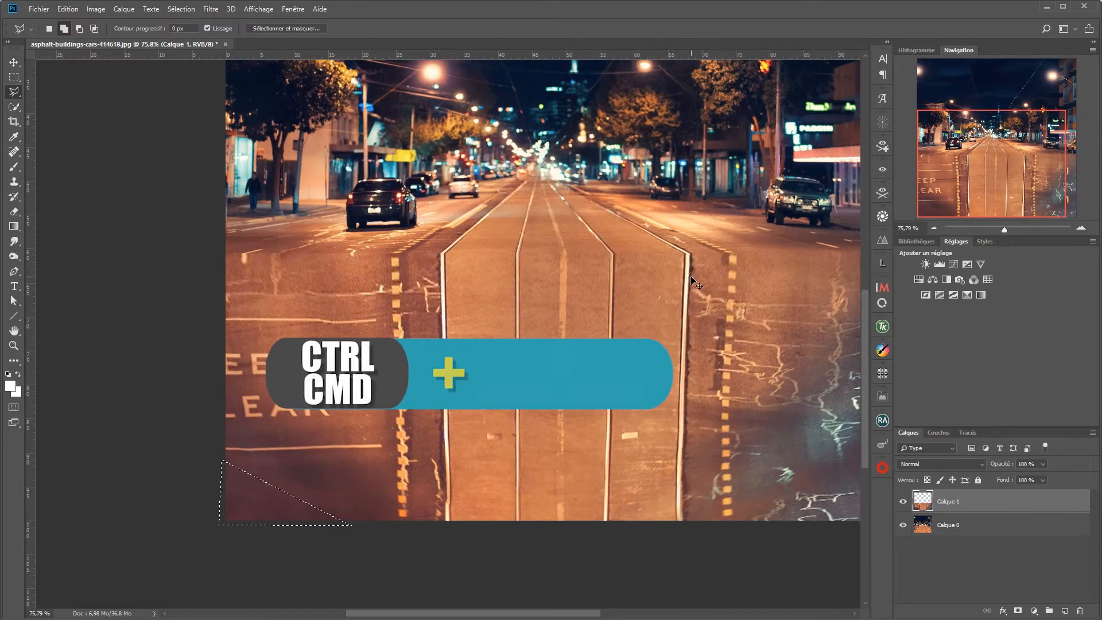
key(ctrl+0)
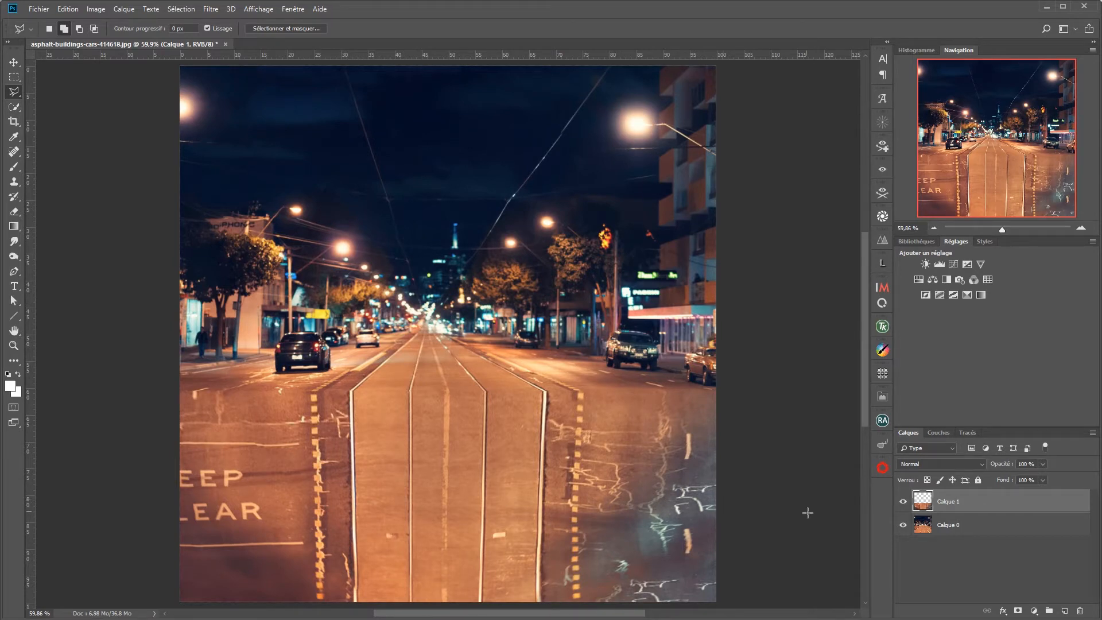
Step: Add a gradient overlay (Incrustation en dégradé) to Calque 1 with the Produit blend mode
double_click(1070, 504)
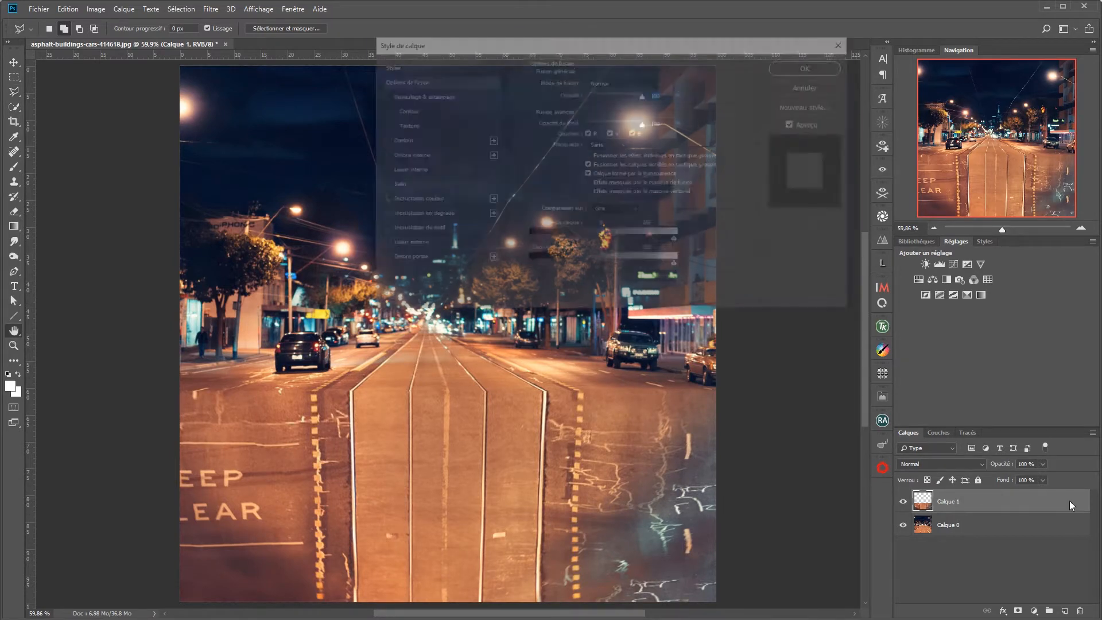
drag(639, 44, 726, 31)
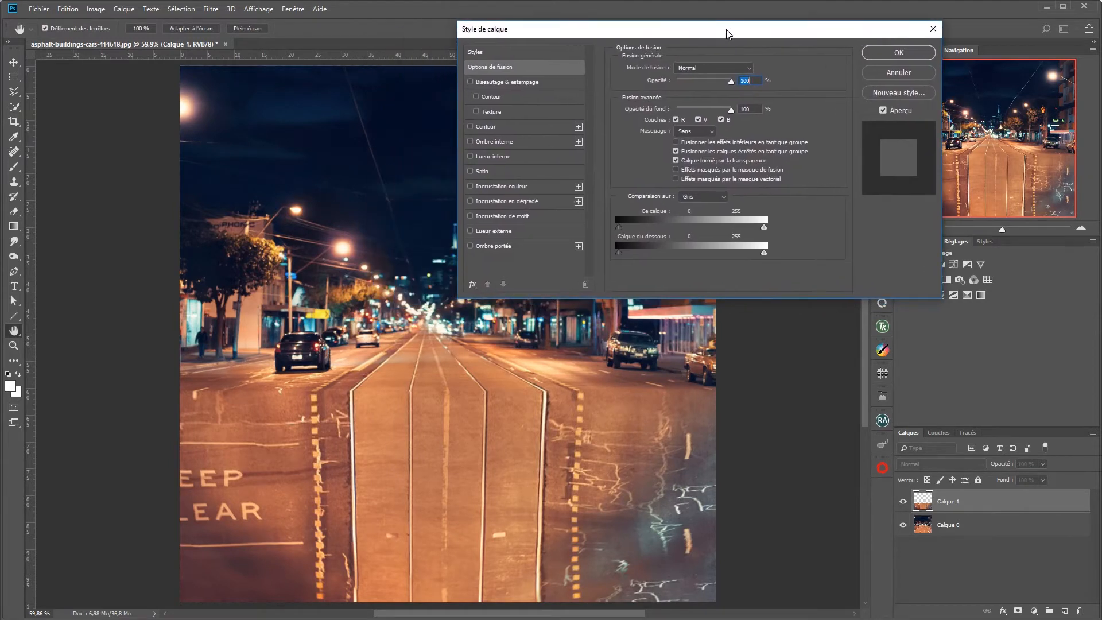
click(491, 200)
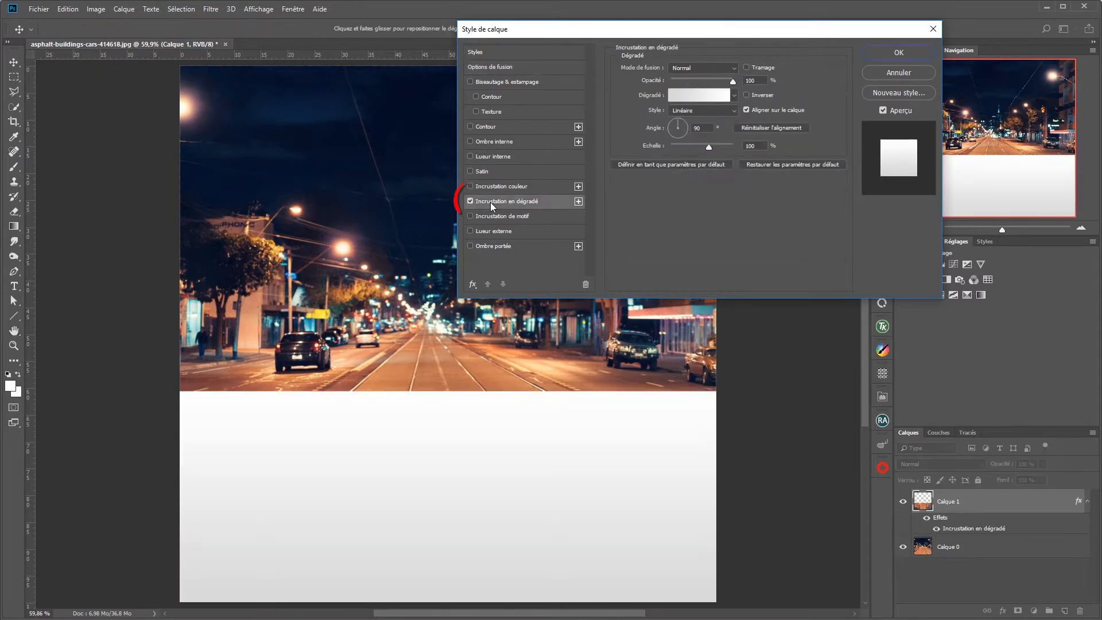
click(688, 69)
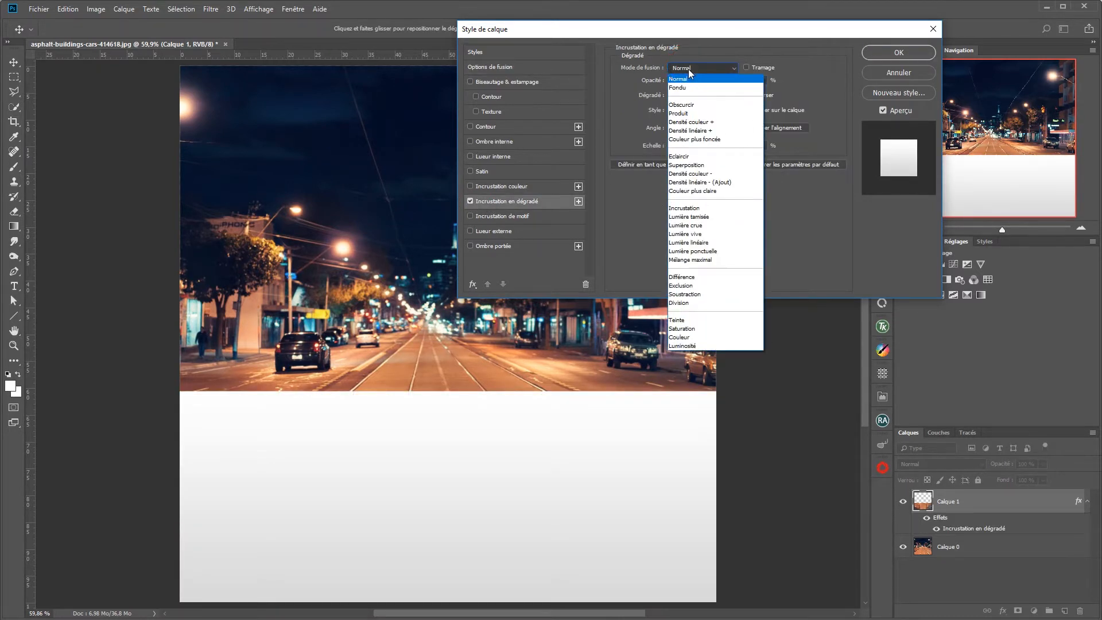
click(679, 113)
Step: Give the overlay the Noir, blanc gradient preset and shift its shading lower on the road, fine-tuning the opacity
click(687, 96)
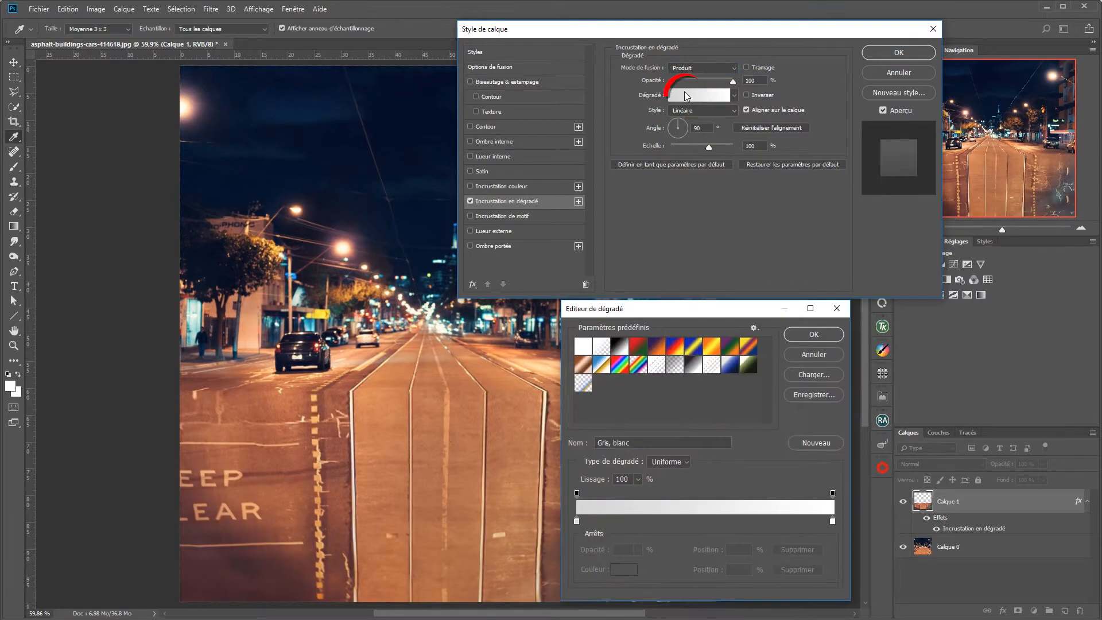
click(620, 346)
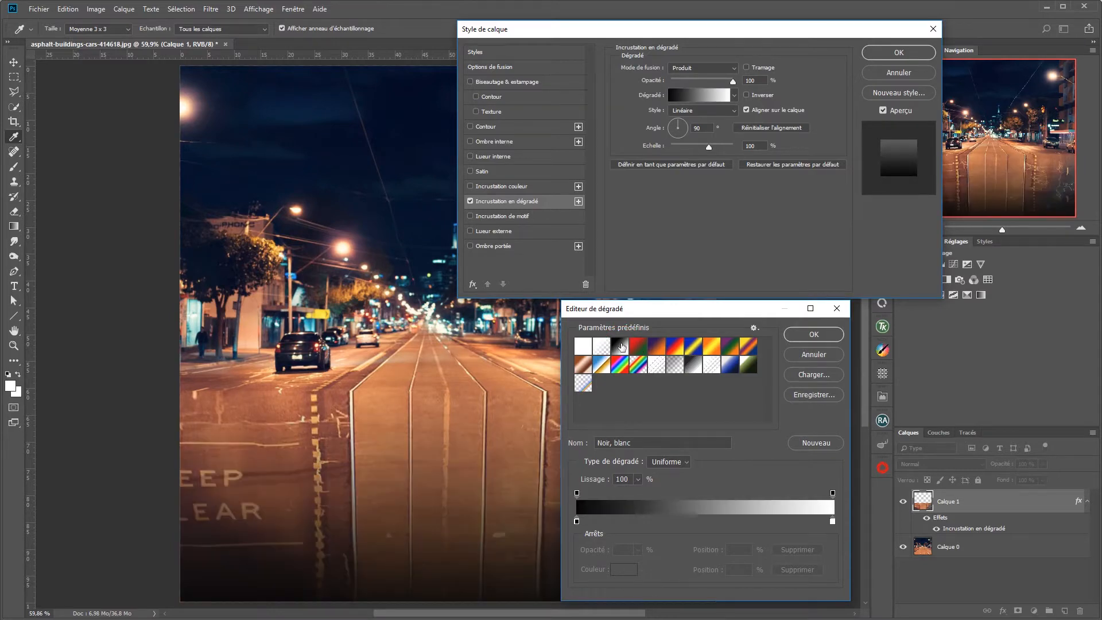
click(814, 335)
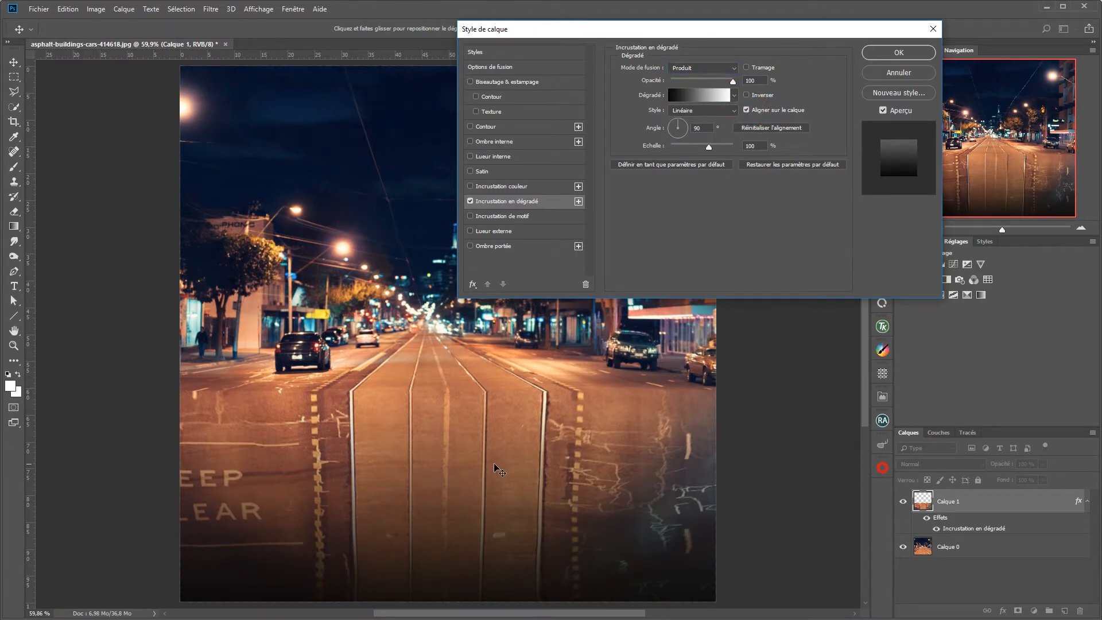
drag(493, 462, 496, 488)
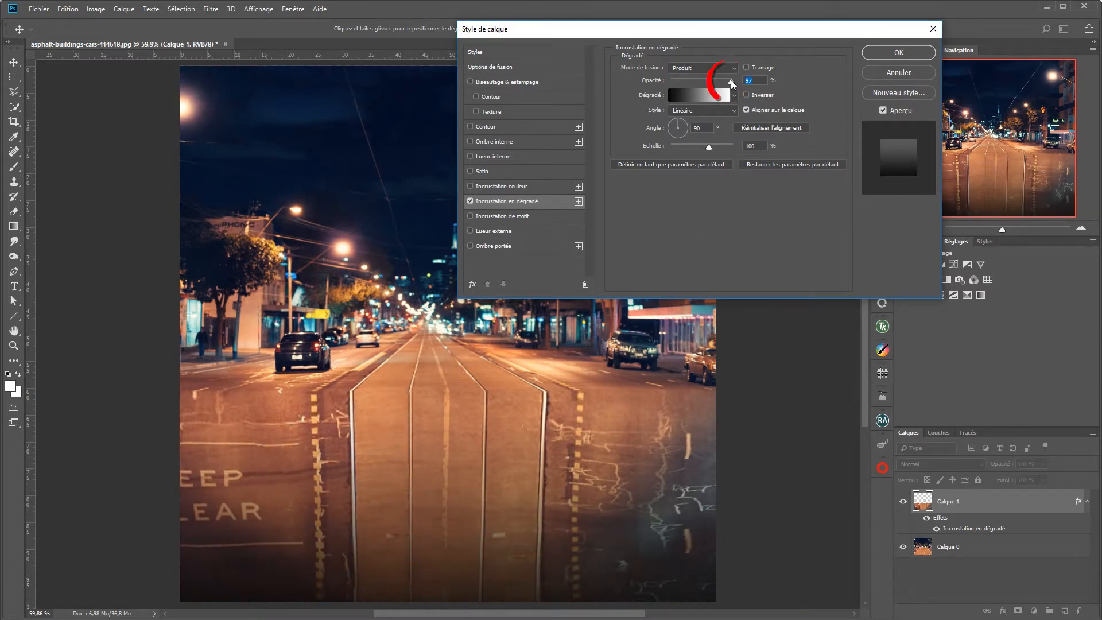
mouse_move(732, 81)
mouse_down()
mouse_move(697, 87)
mouse_move(735, 88)
mouse_up()
Step: Add a second gradient overlay to Calque 1, invert it, shift it up towards the road's bend and set its opacity to 72%
click(579, 201)
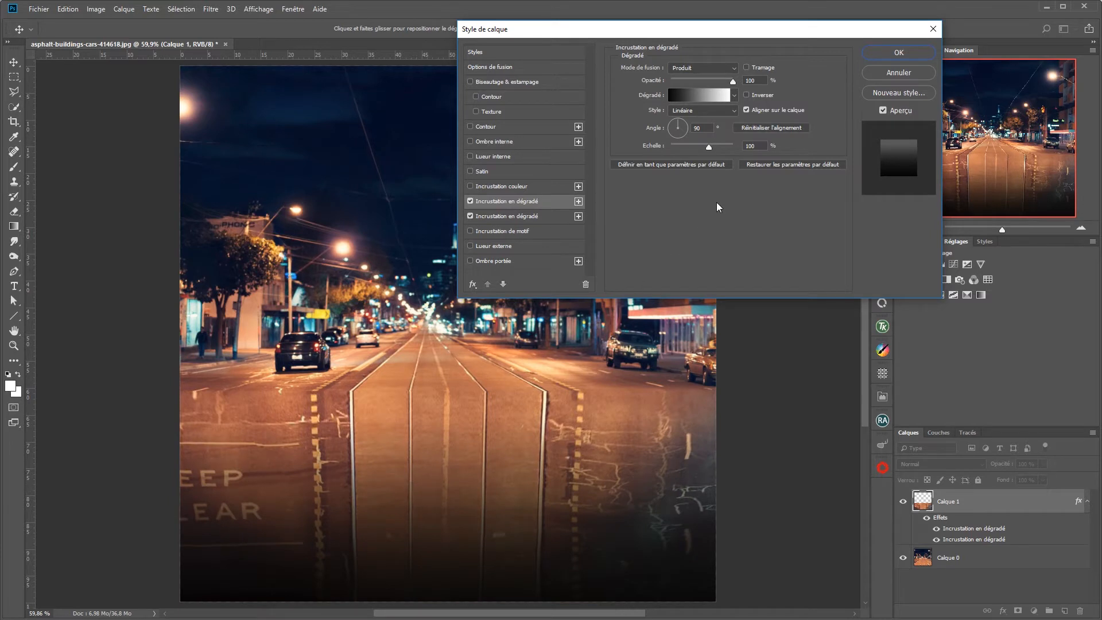
click(746, 95)
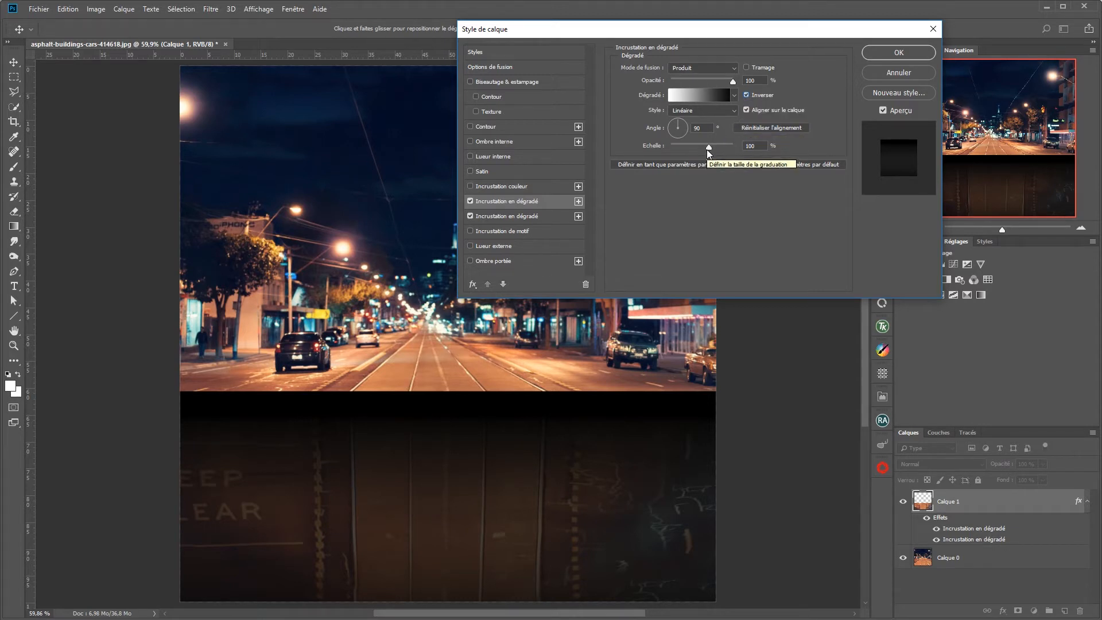
drag(411, 470, 469, 411)
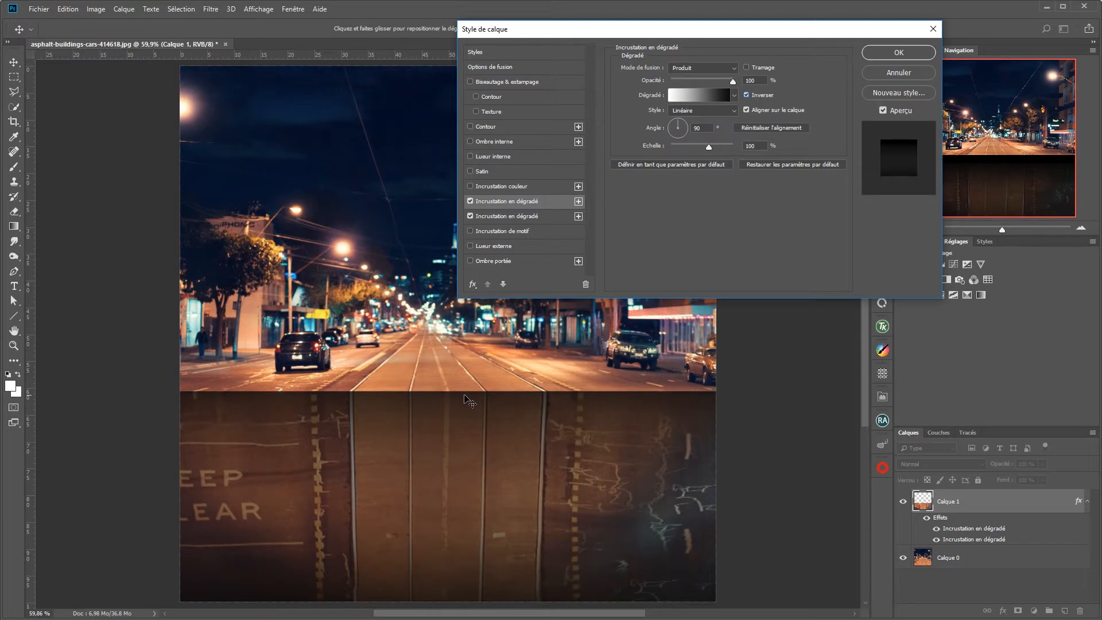
drag(732, 79, 716, 86)
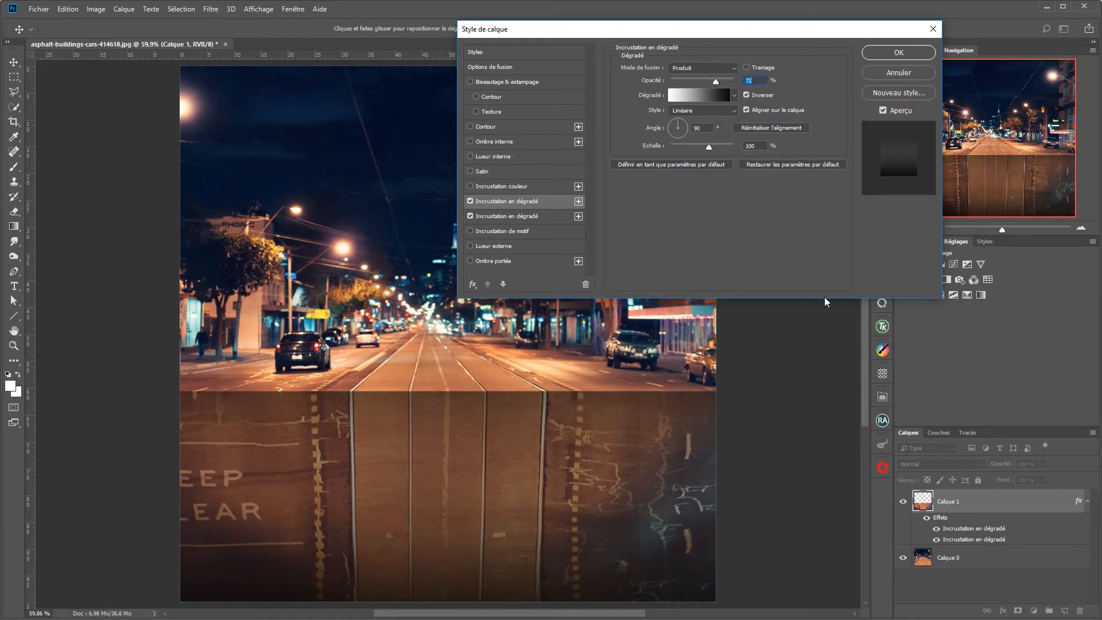
click(898, 51)
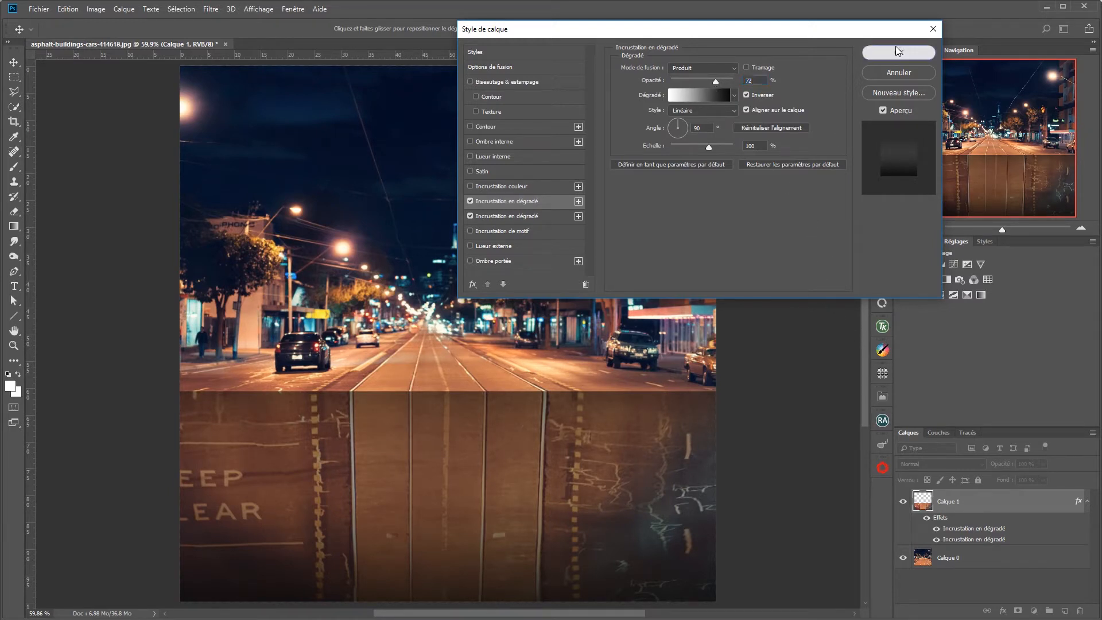
Step: Compare Calque 1 with each gradient overlay and all effects switched off and on, and leave the lower overlay hidden
click(937, 529)
click(937, 528)
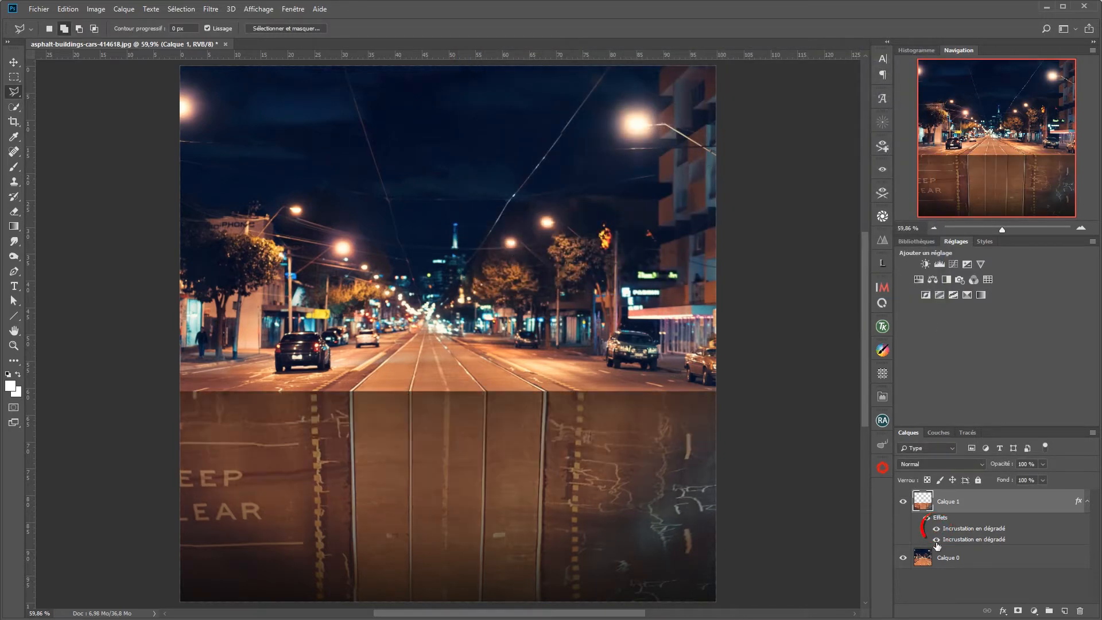
click(937, 539)
click(937, 539)
click(926, 519)
click(927, 519)
click(937, 540)
double_click(962, 529)
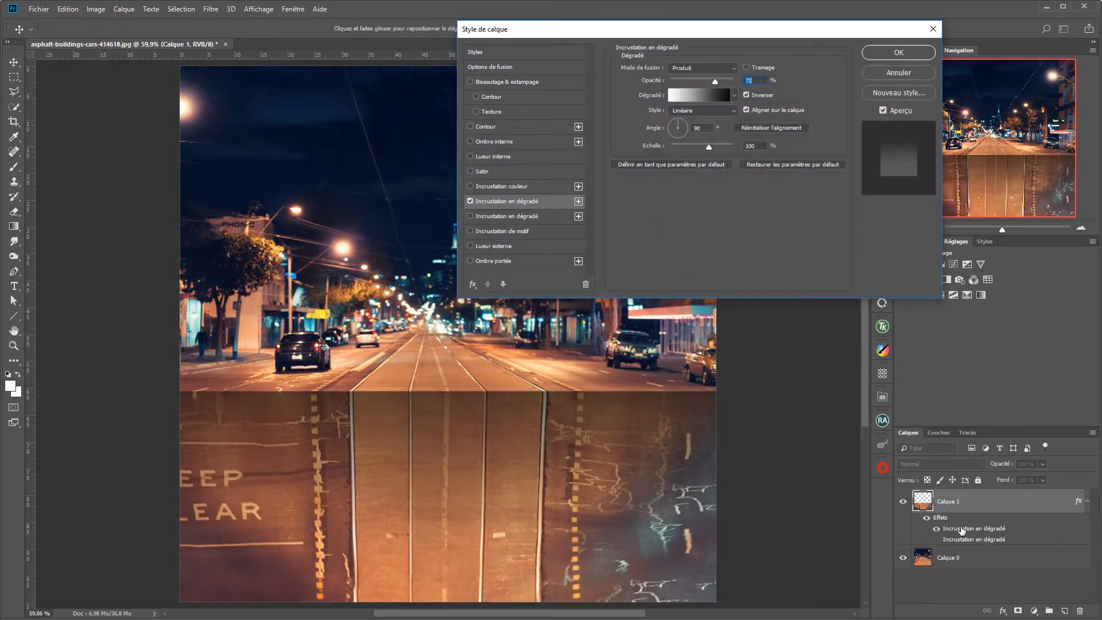
click(916, 75)
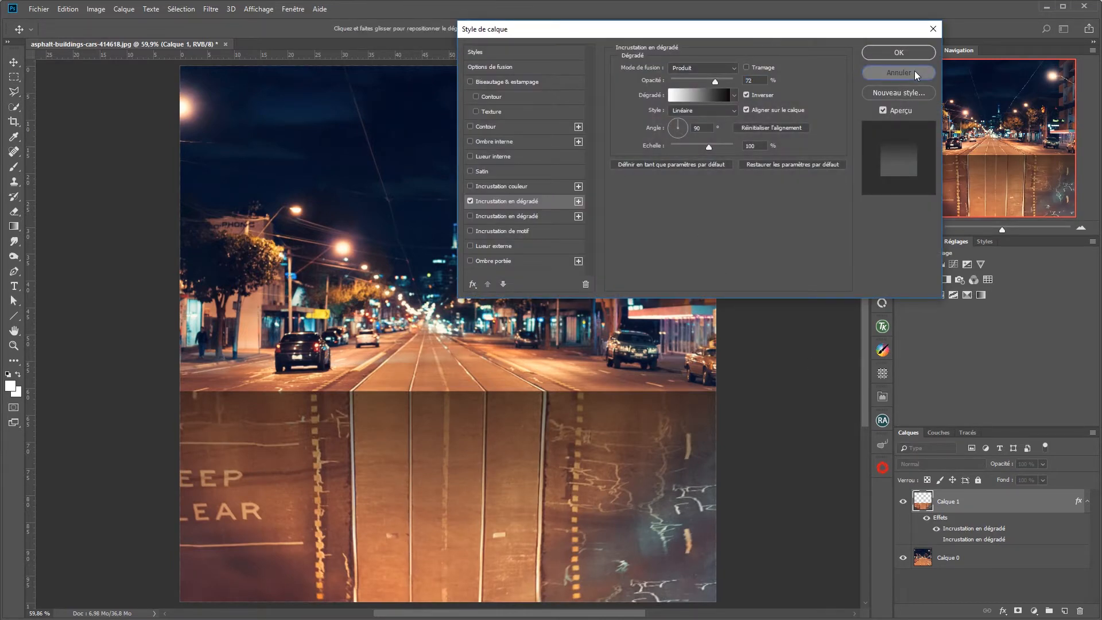
right_click(1078, 502)
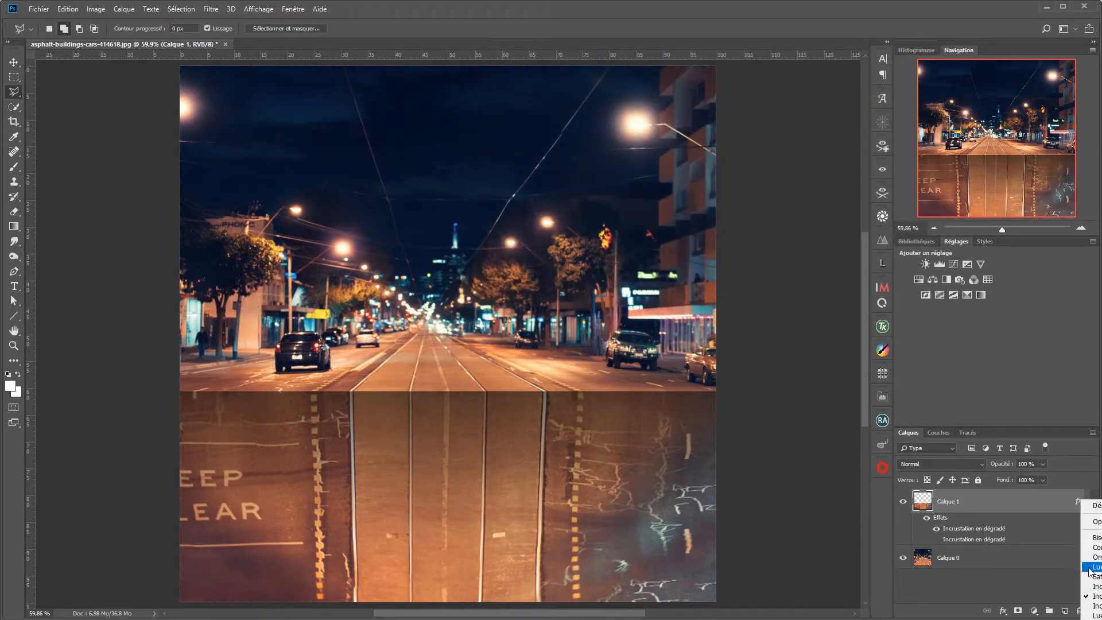
click(120, 13)
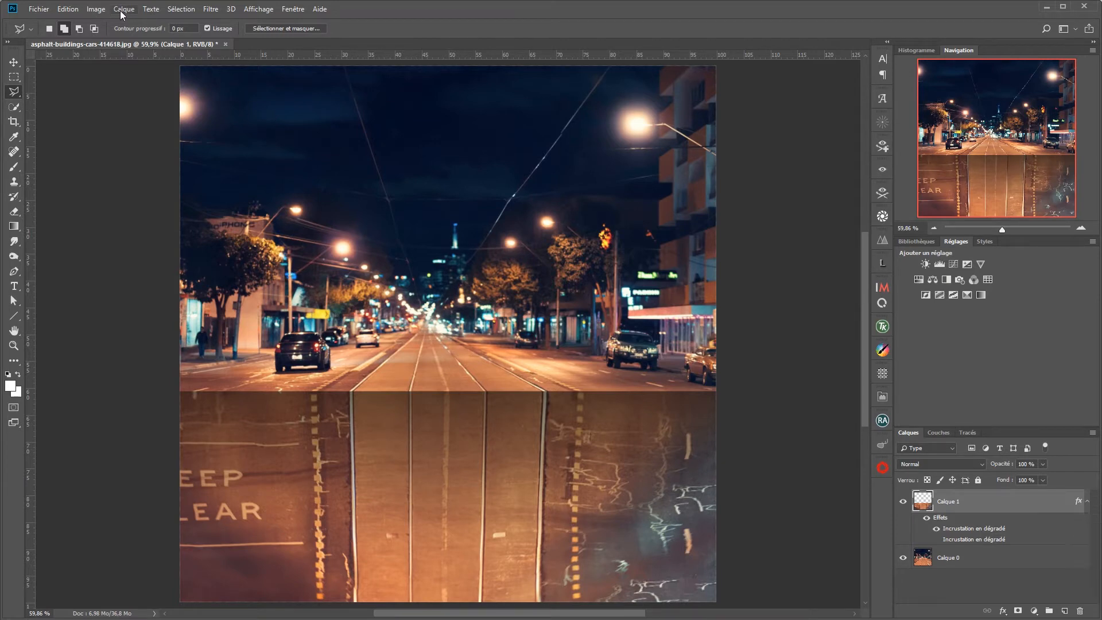
Step: Convert Calque 1's visible gradient overlay into a separate clipped layer with the layer style command Créer un calque
click(121, 12)
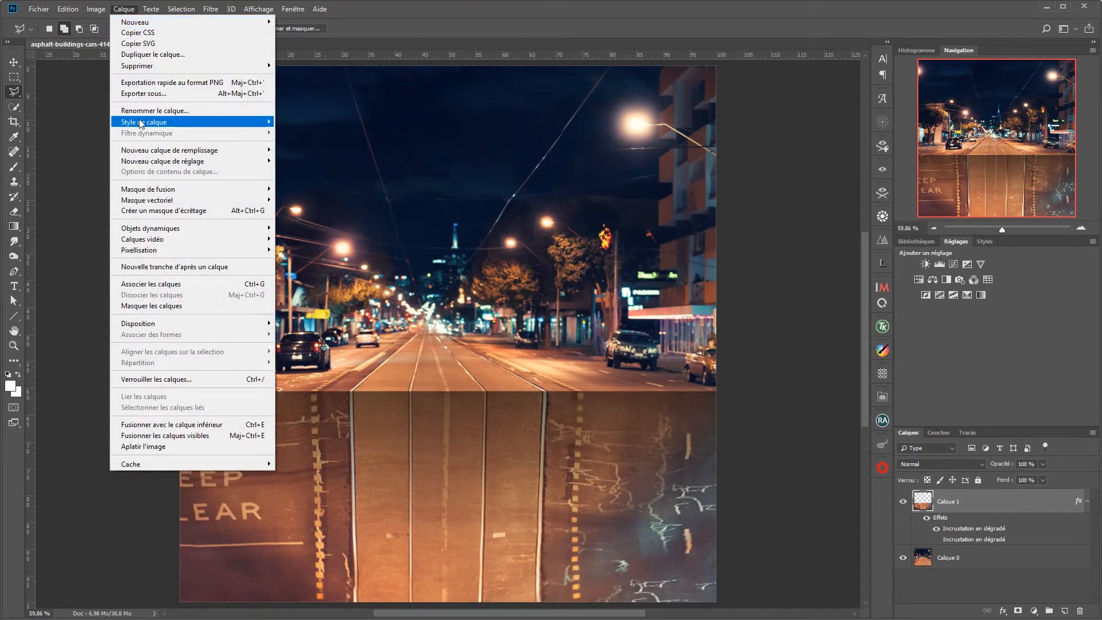
mouse_move(141, 123)
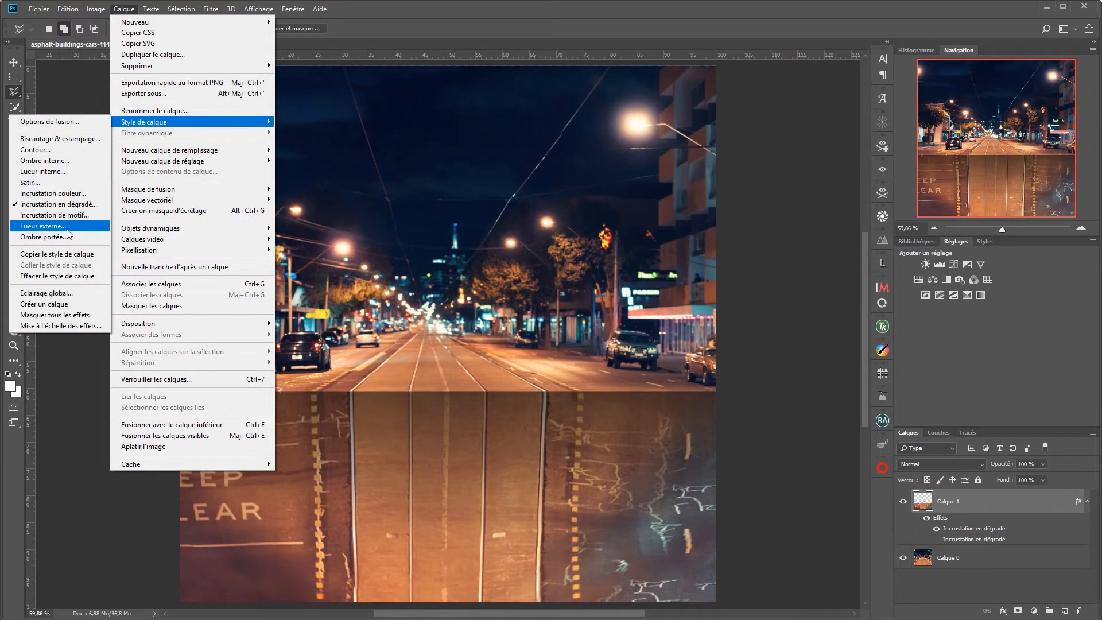
click(66, 304)
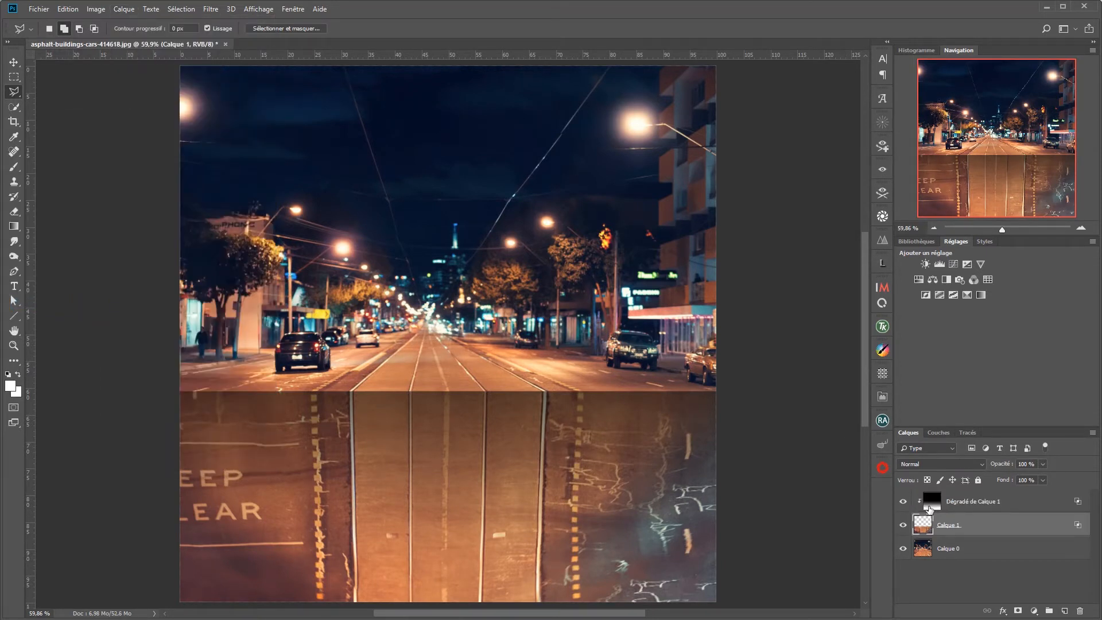
Step: Compare the lower road with and without the separated gradient layer above Calque 1
click(903, 505)
click(903, 505)
click(903, 504)
click(903, 504)
click(904, 503)
click(906, 504)
click(905, 503)
key(h)
Step: Try re-enabling the second gradient overlay in Calque 1's layer style
double_click(1053, 530)
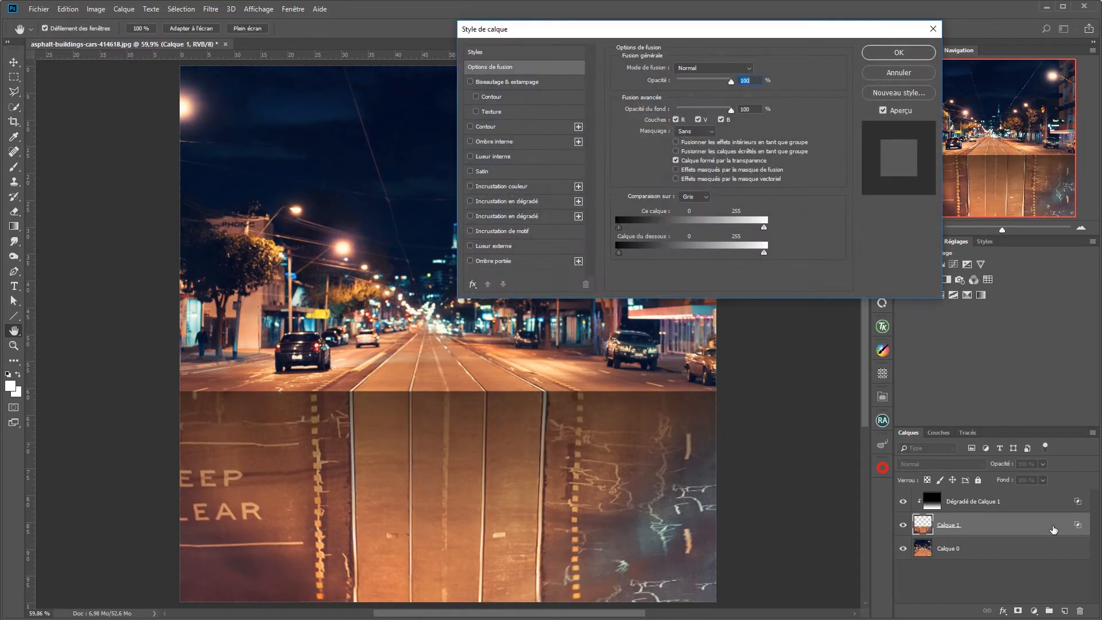
click(471, 217)
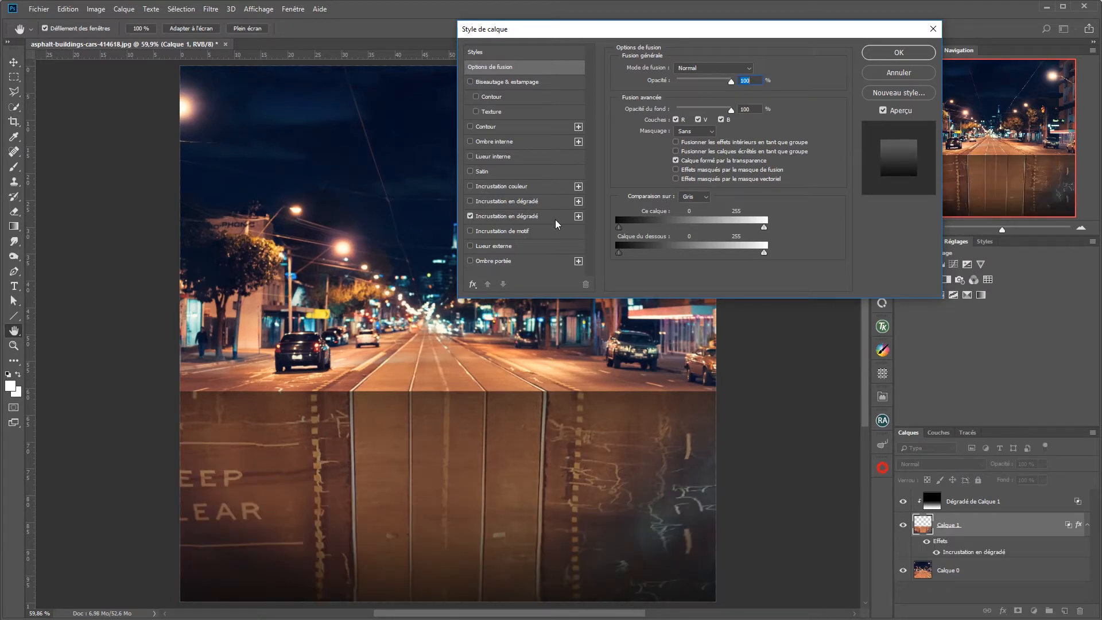
click(902, 74)
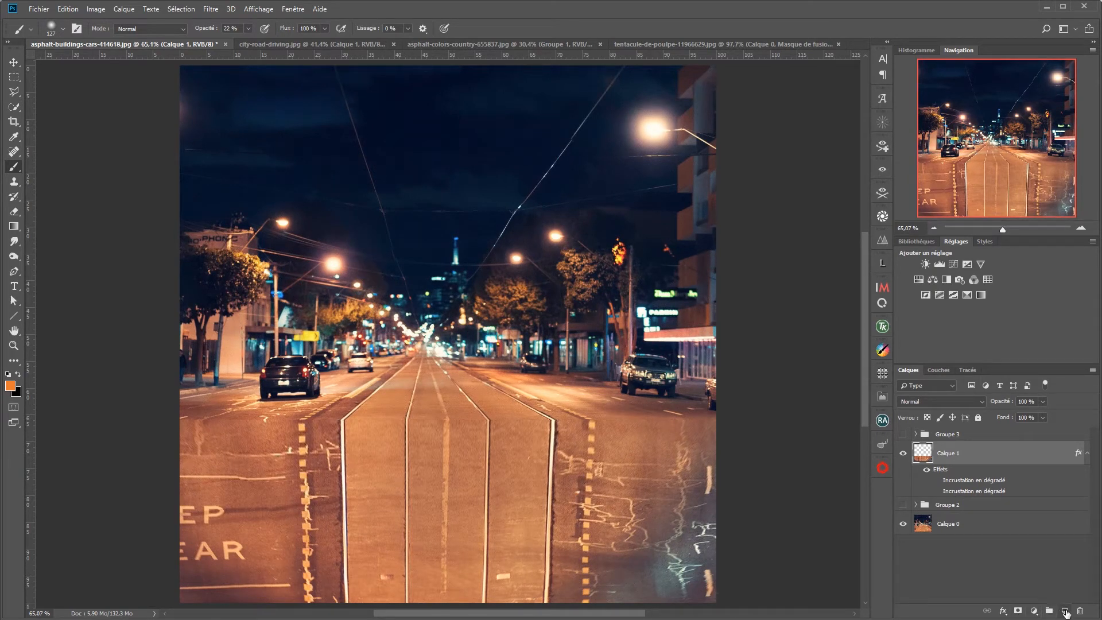
Step: Create a new empty layer above Calque 1, clip it to Calque 1, and set its blend mode to Produit
click(1066, 612)
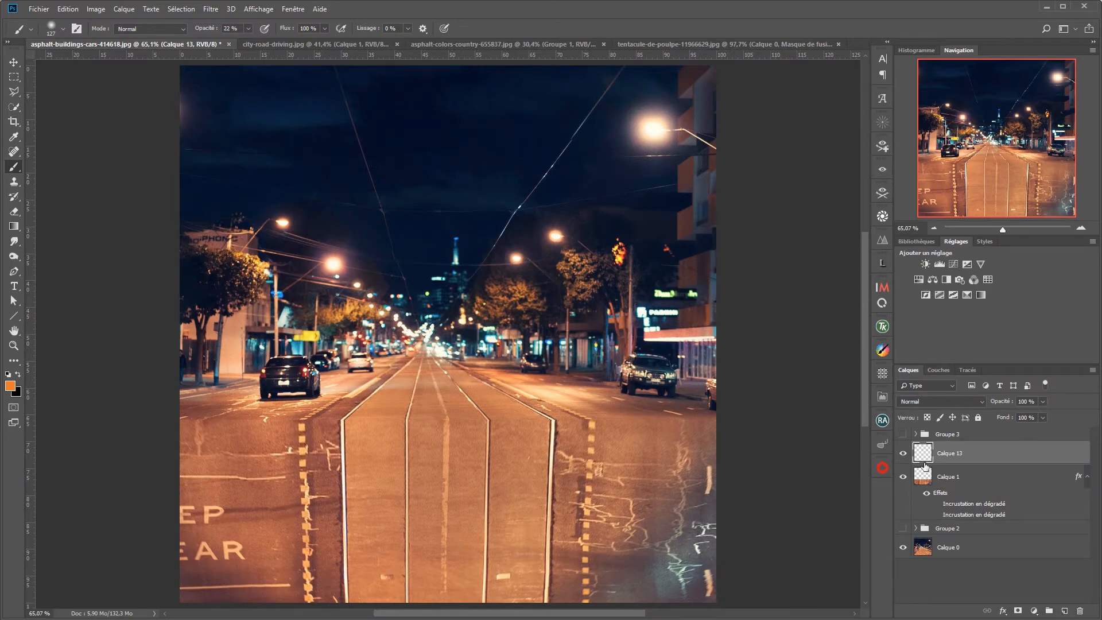
right_click(952, 457)
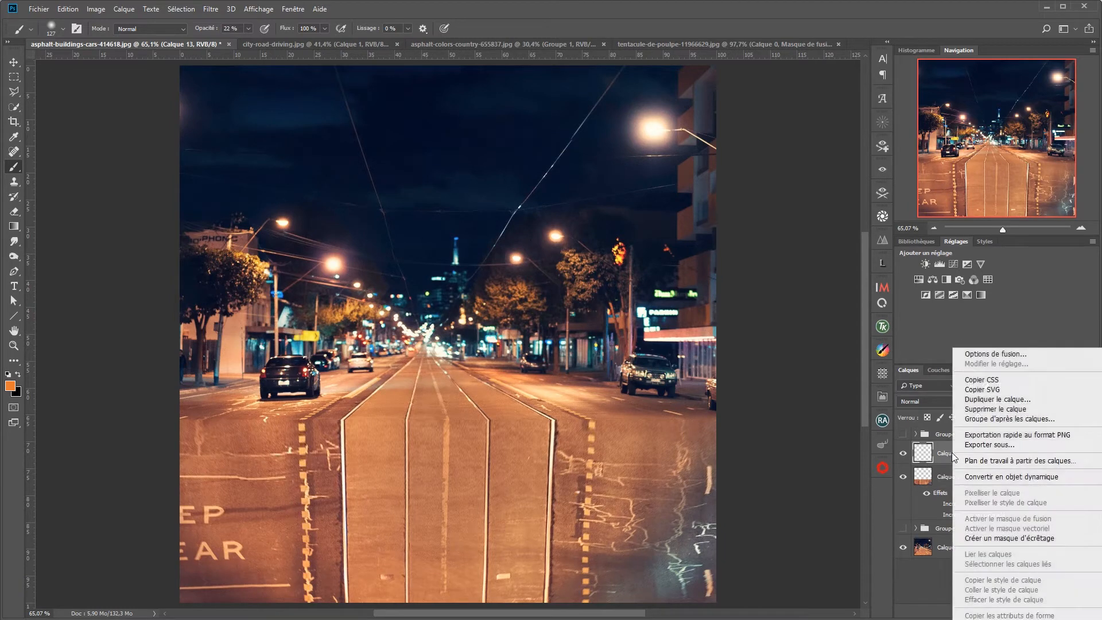
click(968, 540)
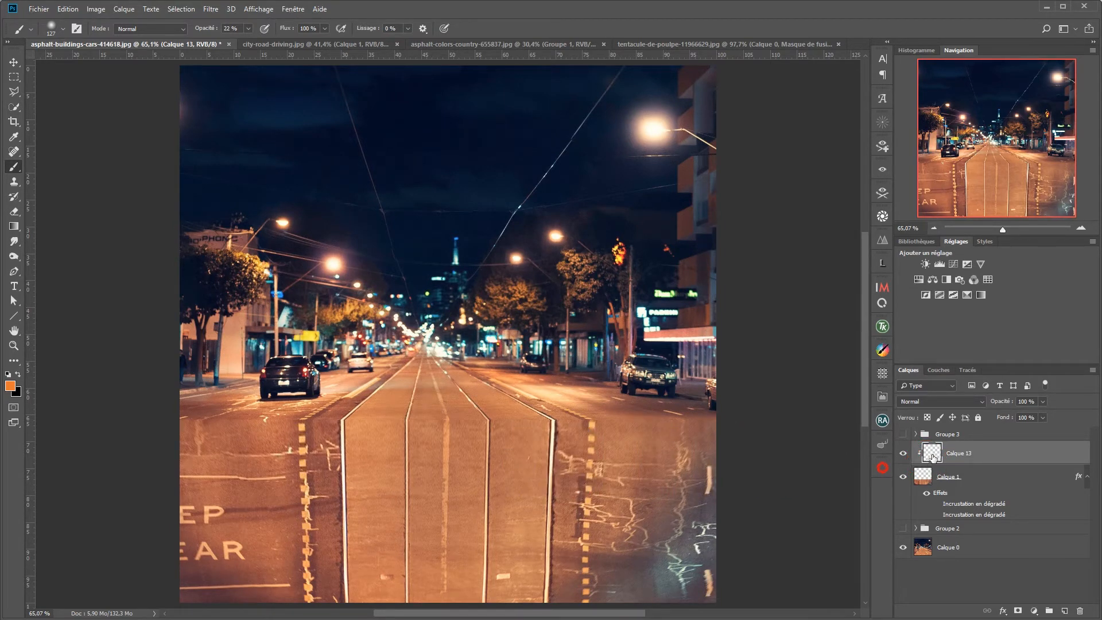
click(942, 402)
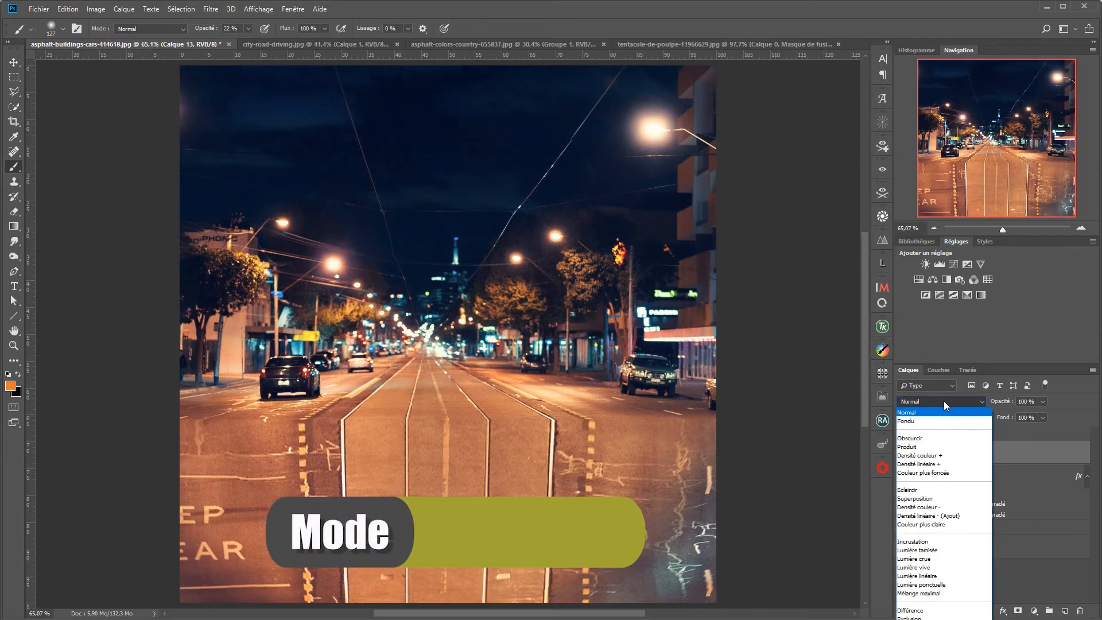
click(924, 447)
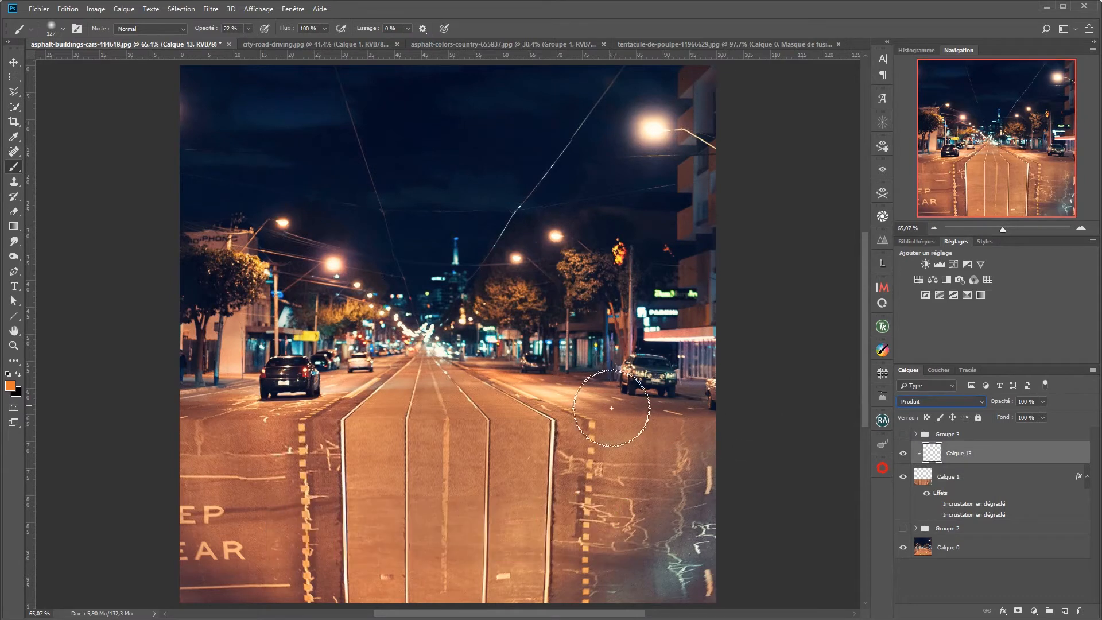
Step: Set up a soft round Arrondi flou brush at 176 px and 10% opacity, with the default black foreground colour
right_click(532, 323)
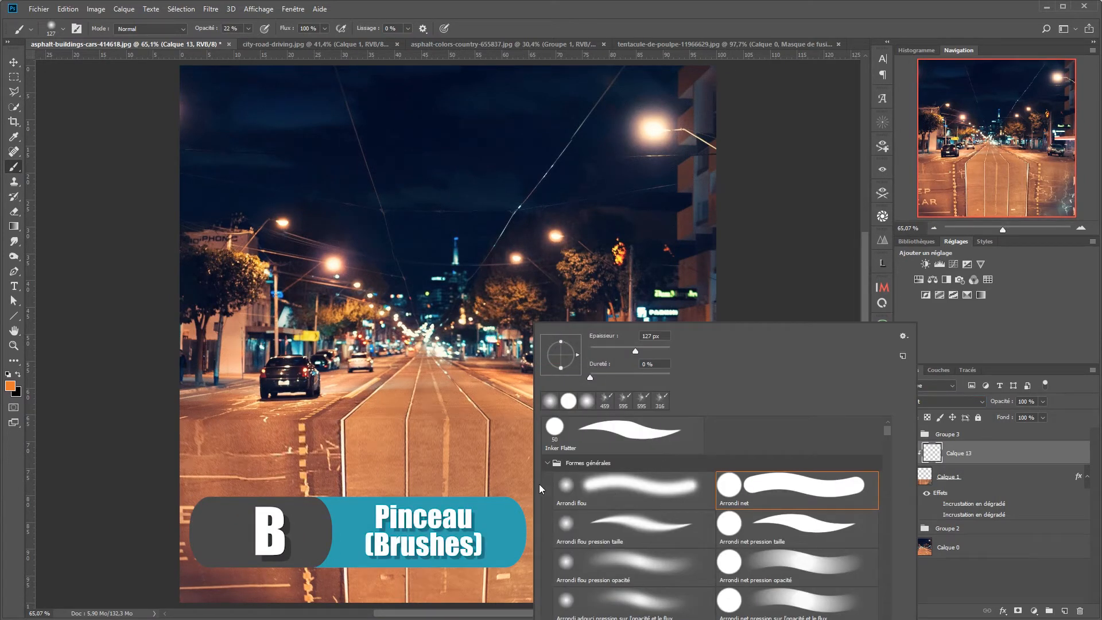
click(568, 486)
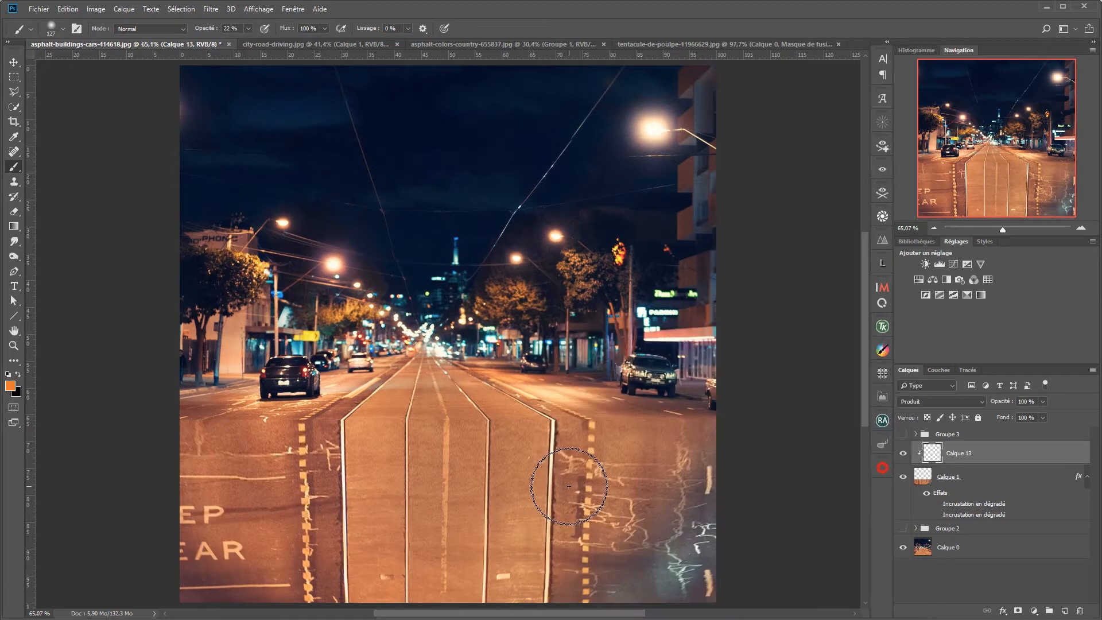
key(Return)
drag(464, 413, 518, 348)
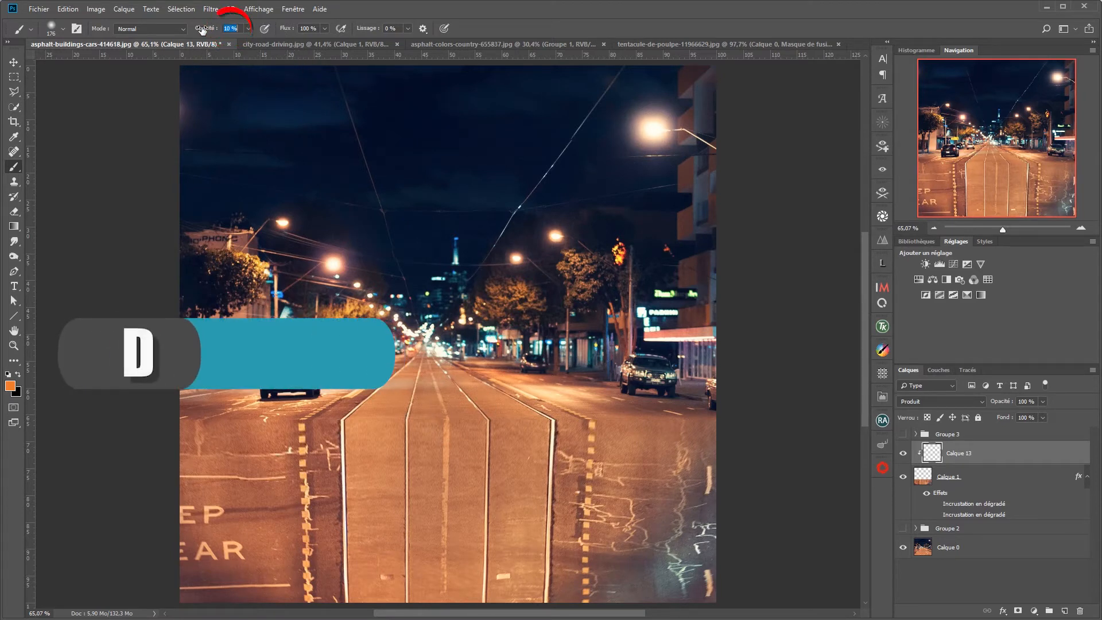
drag(220, 29, 209, 29)
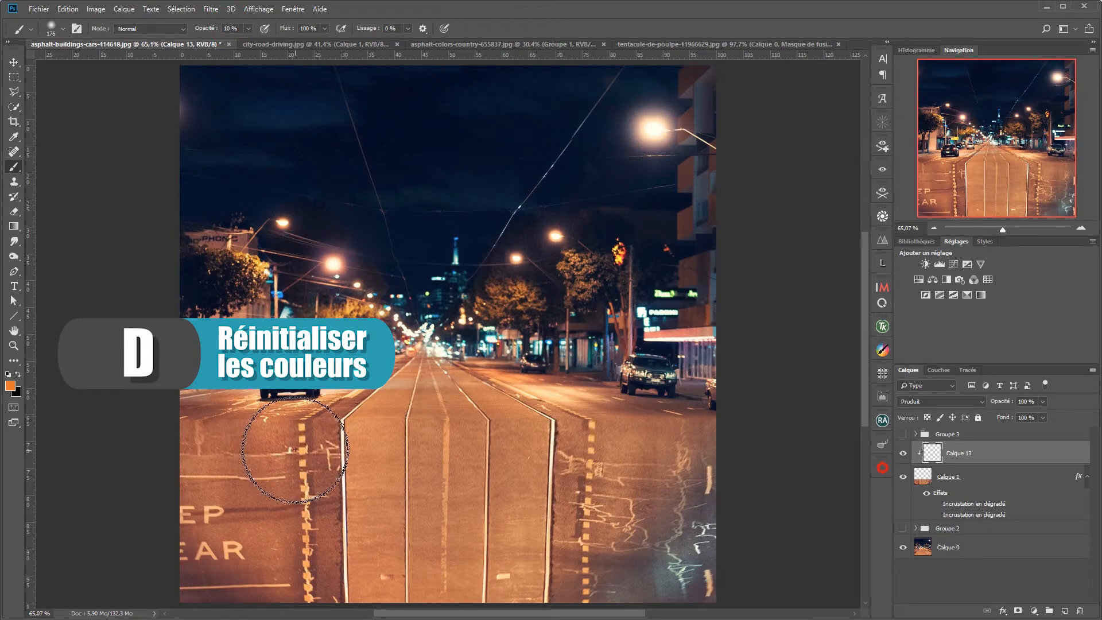
key(d)
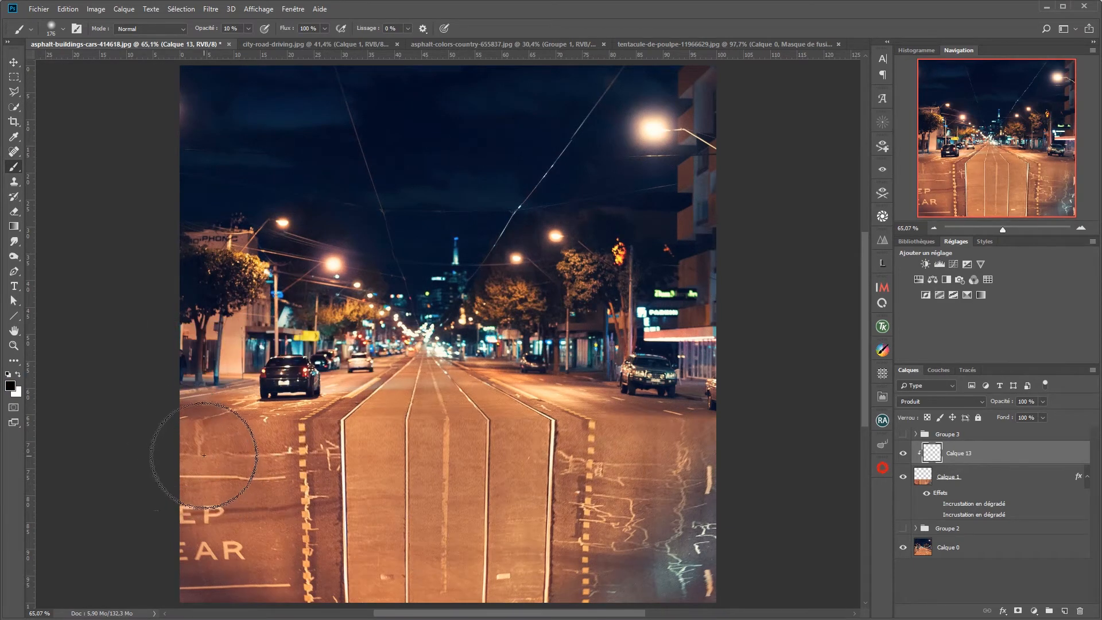
Step: Paint soft black shading across the full width of the lower road below the bend, using larger brush sizes for broad strokes
drag(192, 425, 756, 423)
mouse_move(620, 428)
mouse_down()
mouse_move(125, 422)
mouse_move(809, 416)
mouse_move(771, 431)
mouse_move(553, 441)
mouse_move(148, 446)
mouse_up()
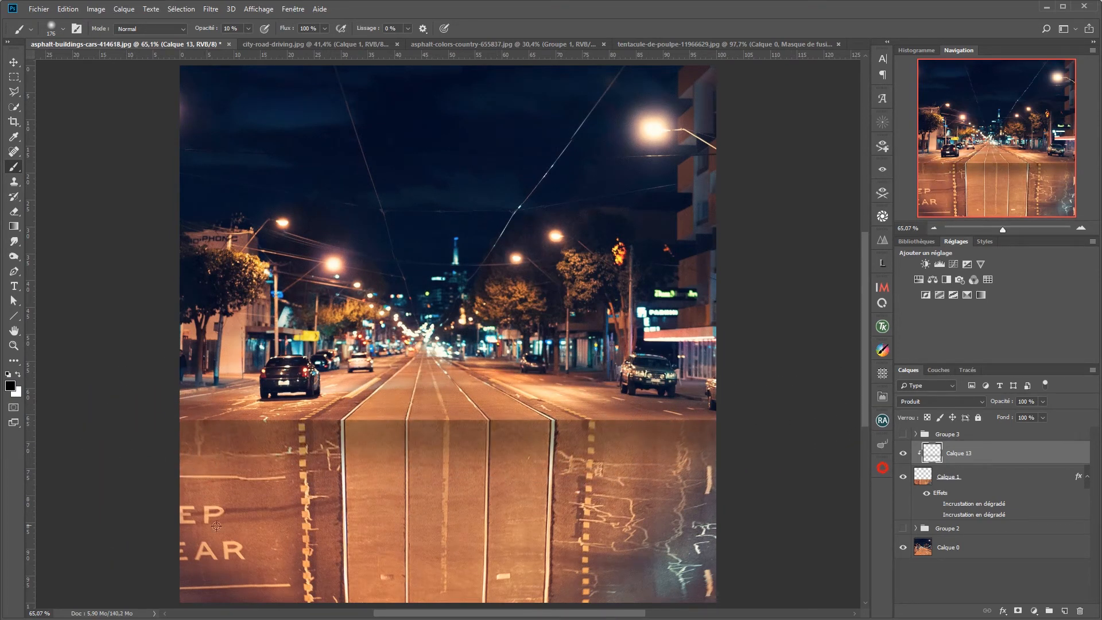
mouse_move(334, 506)
mouse_down()
mouse_move(394, 500)
mouse_move(416, 483)
mouse_move(463, 370)
mouse_up()
scroll(395, 500, down, 2)
scroll(394, 500, down, 1)
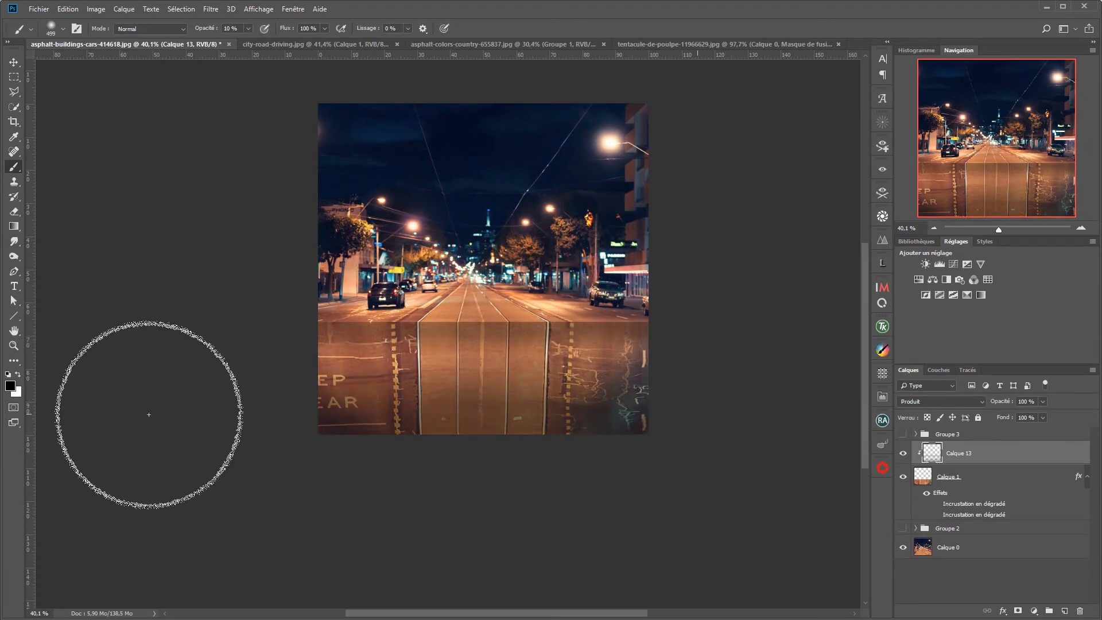
drag(321, 380, 294, 386)
mouse_move(484, 353)
mouse_down()
mouse_move(703, 335)
mouse_move(1, 373)
mouse_up()
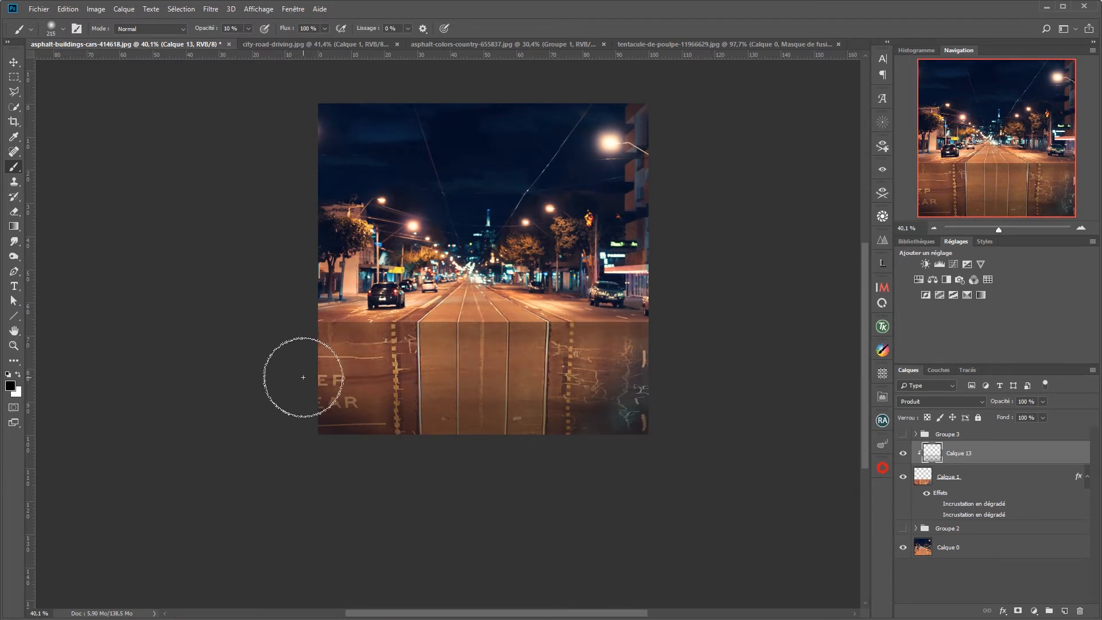
mouse_move(303, 376)
mouse_down()
mouse_move(654, 352)
mouse_move(210, 330)
mouse_up()
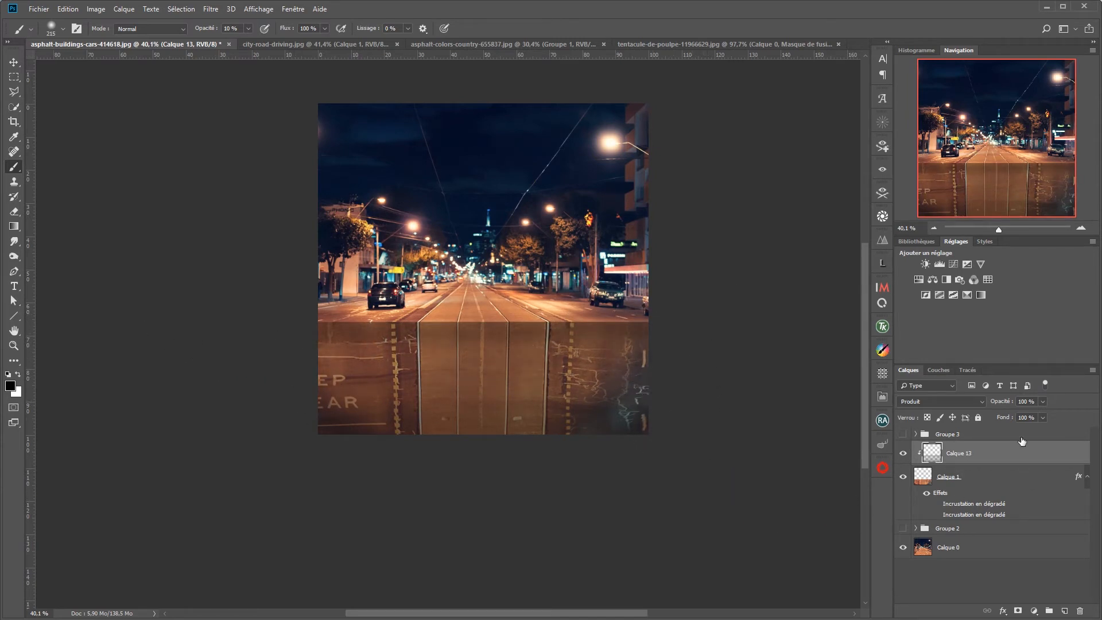
Step: Set the painted shading layer's opacity to 96% and compare the lower road with and without it
drag(1004, 404, 1000, 402)
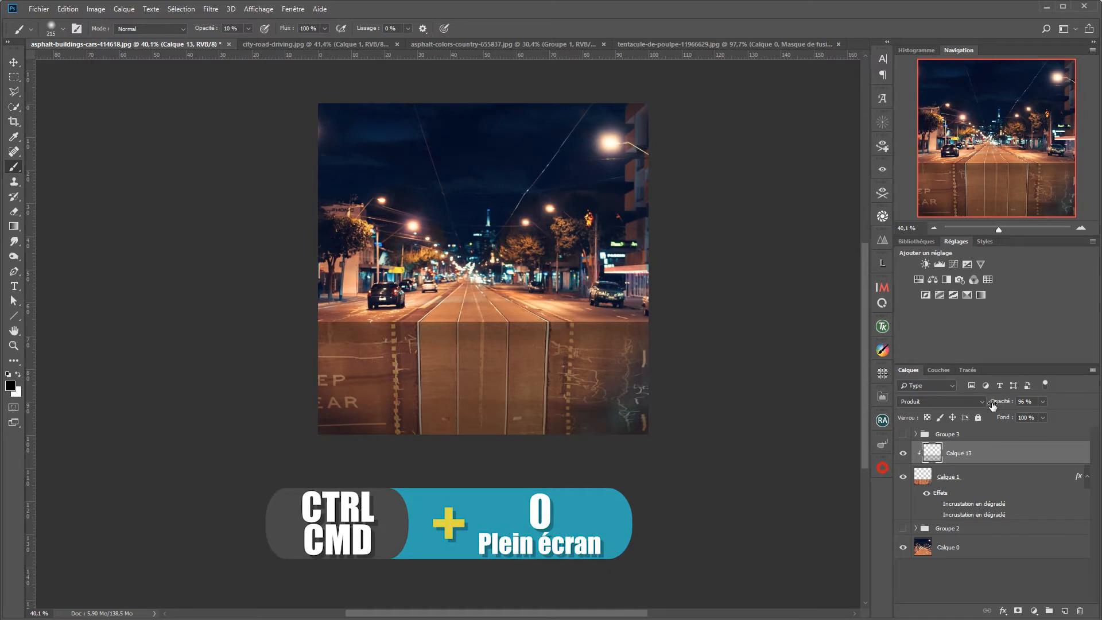
key(ctrl+0)
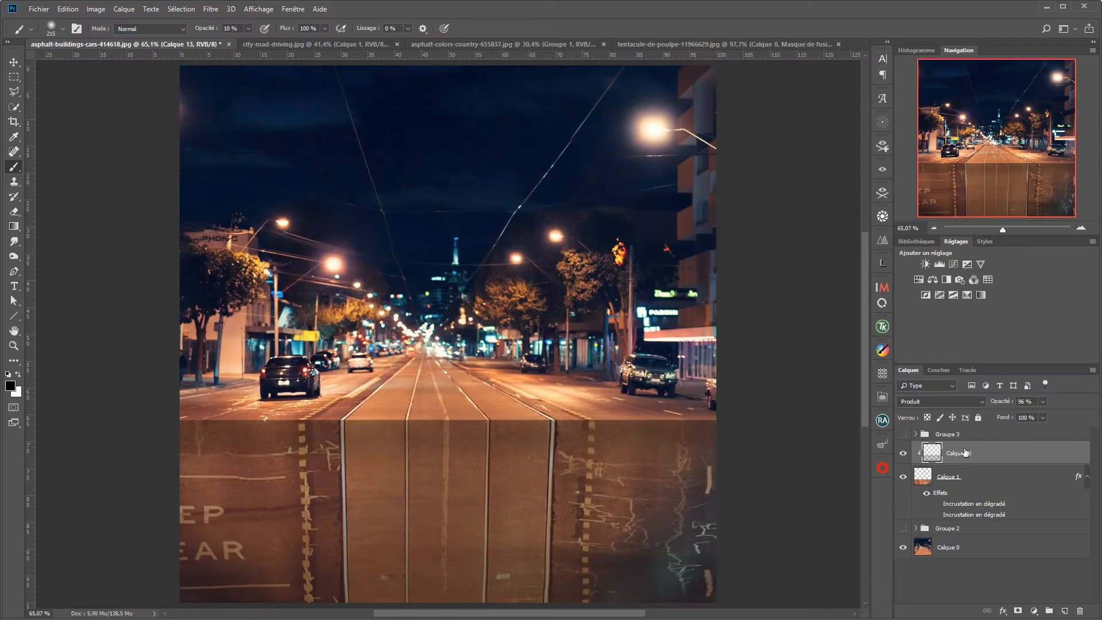
click(904, 455)
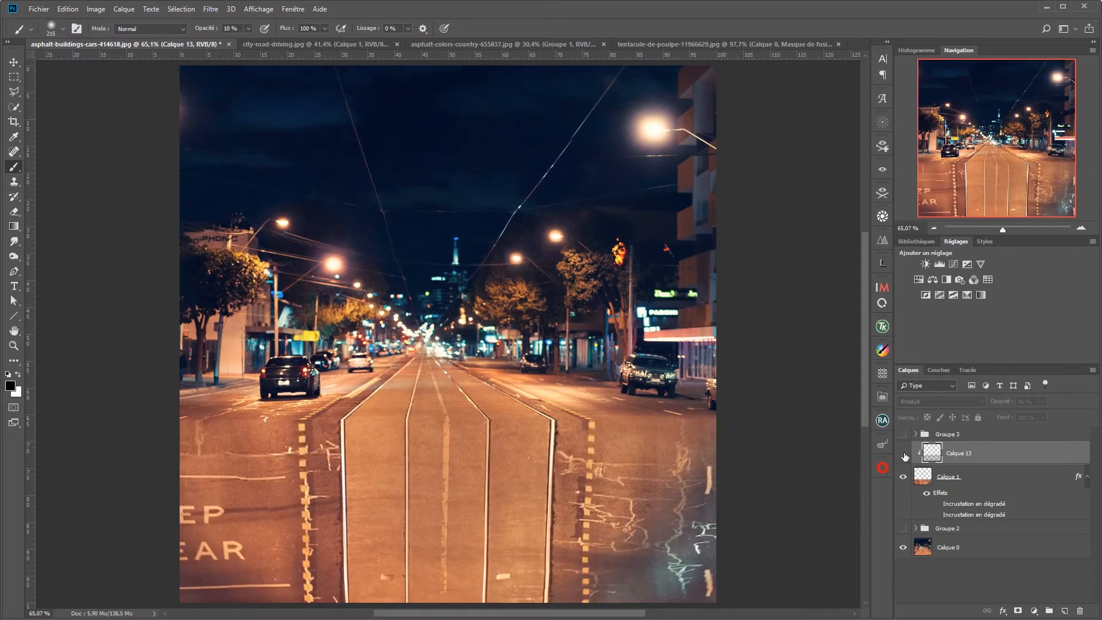
click(904, 454)
click(905, 455)
click(904, 454)
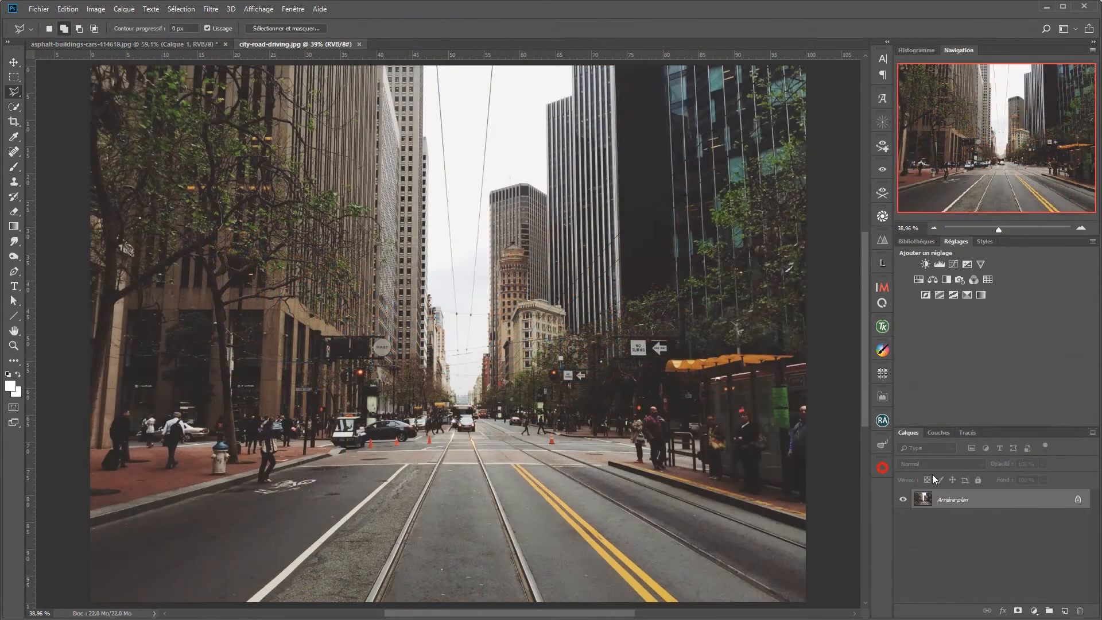
Step: Copy a full-width rectangular strip of the lower road in city-road-driving.jpg to a new layer
key(m)
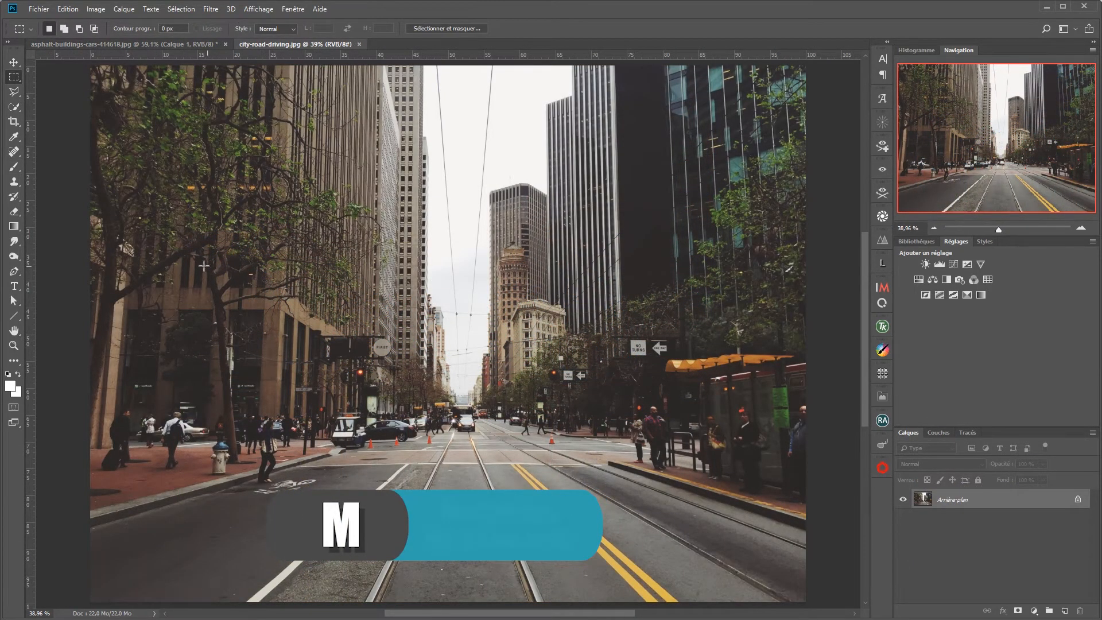
drag(72, 486, 817, 607)
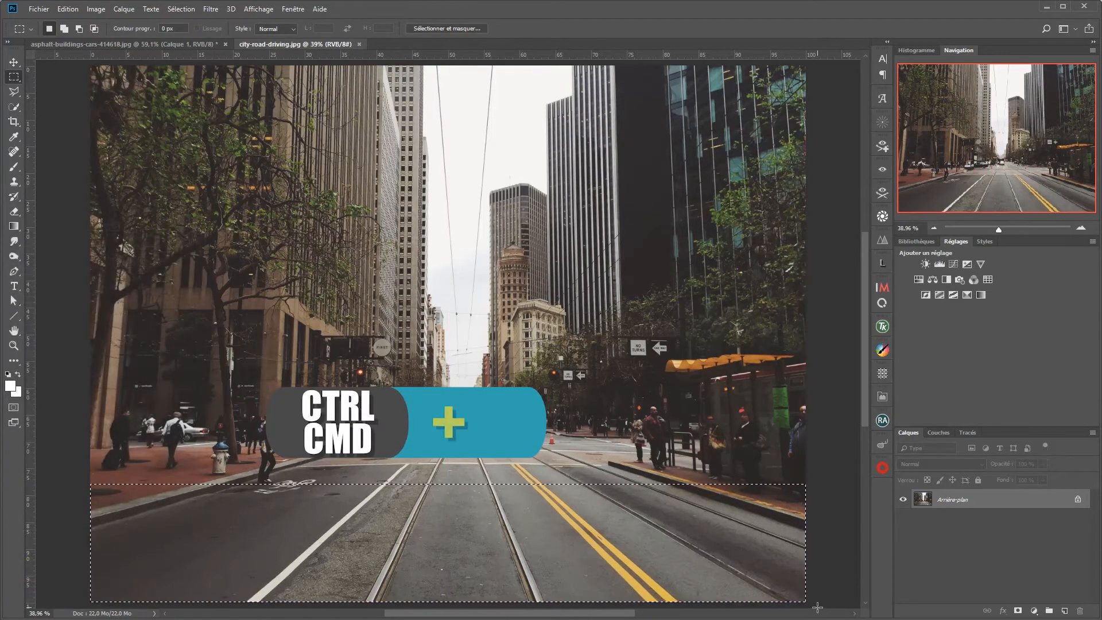
key(ctrl+j)
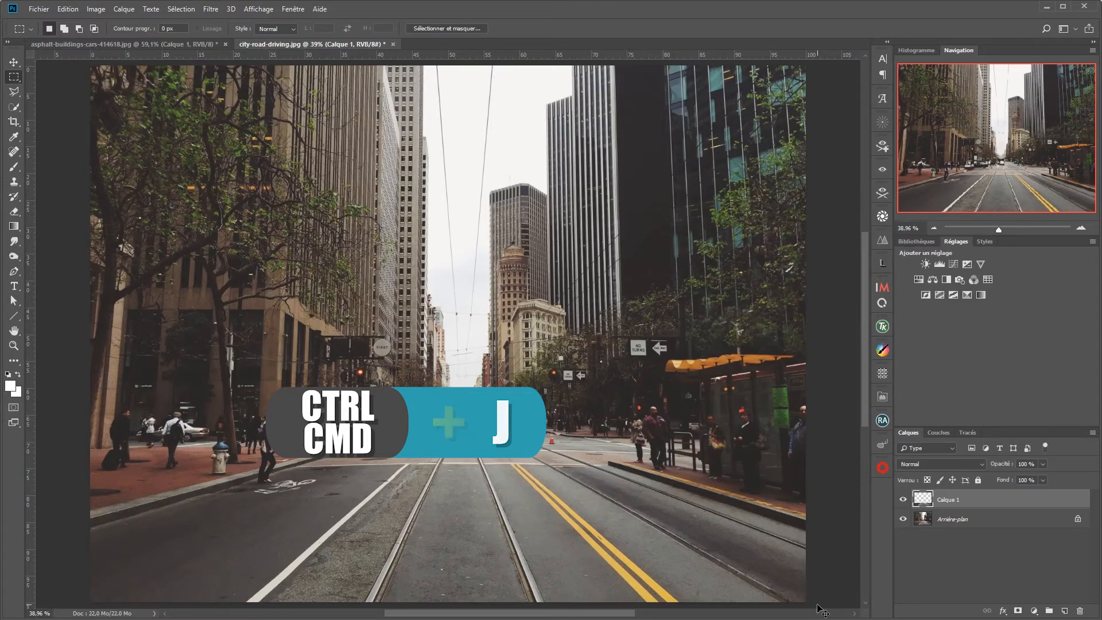
Step: Apply a Perspective transform to the copied road strip, narrowing its lower edge and shifting it so the road lines drop vertically
key(ctrl+t)
right_click(642, 487)
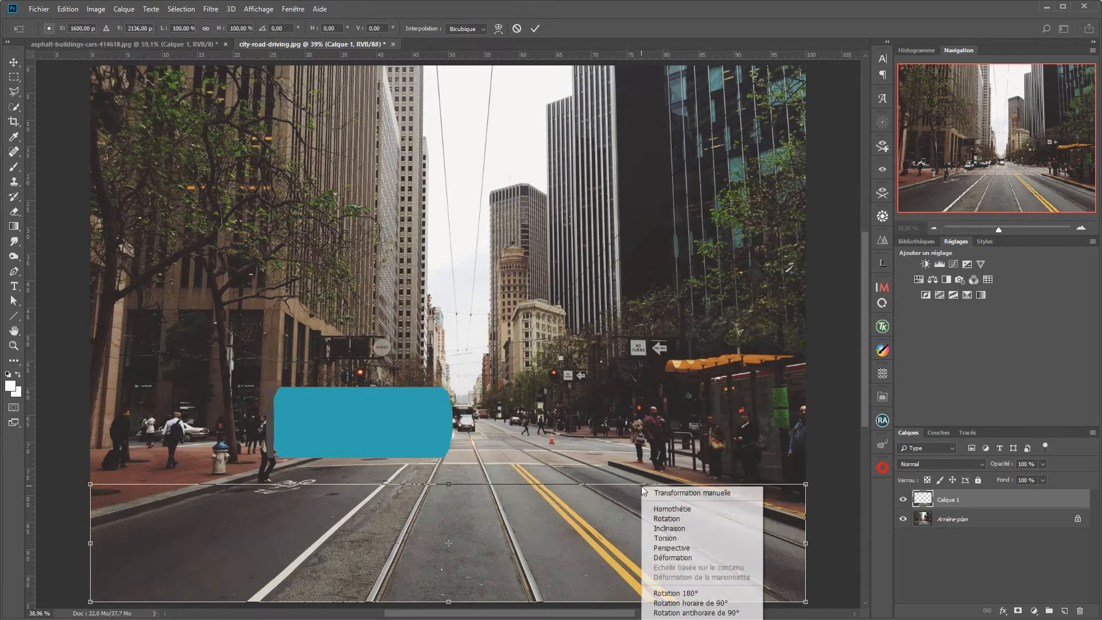
right_click(618, 431)
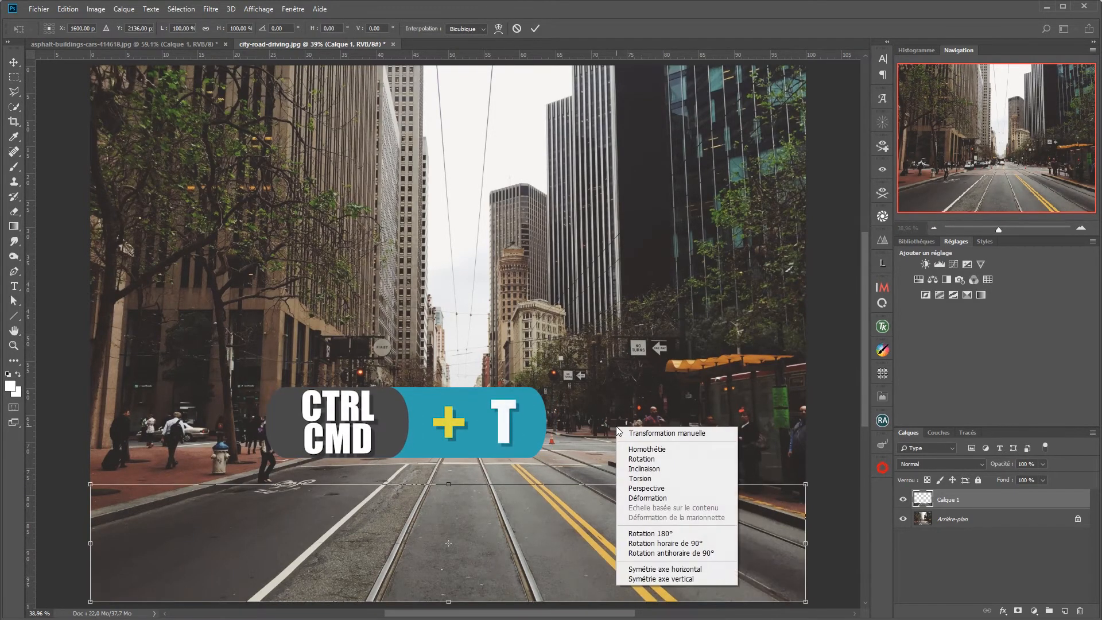
click(640, 489)
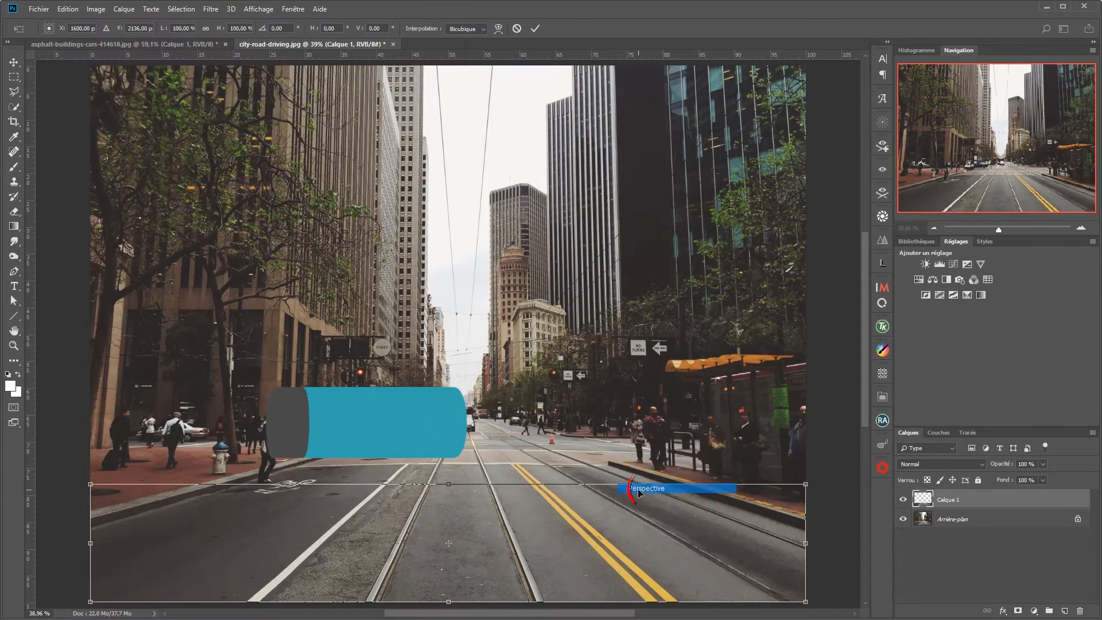
drag(806, 601, 562, 598)
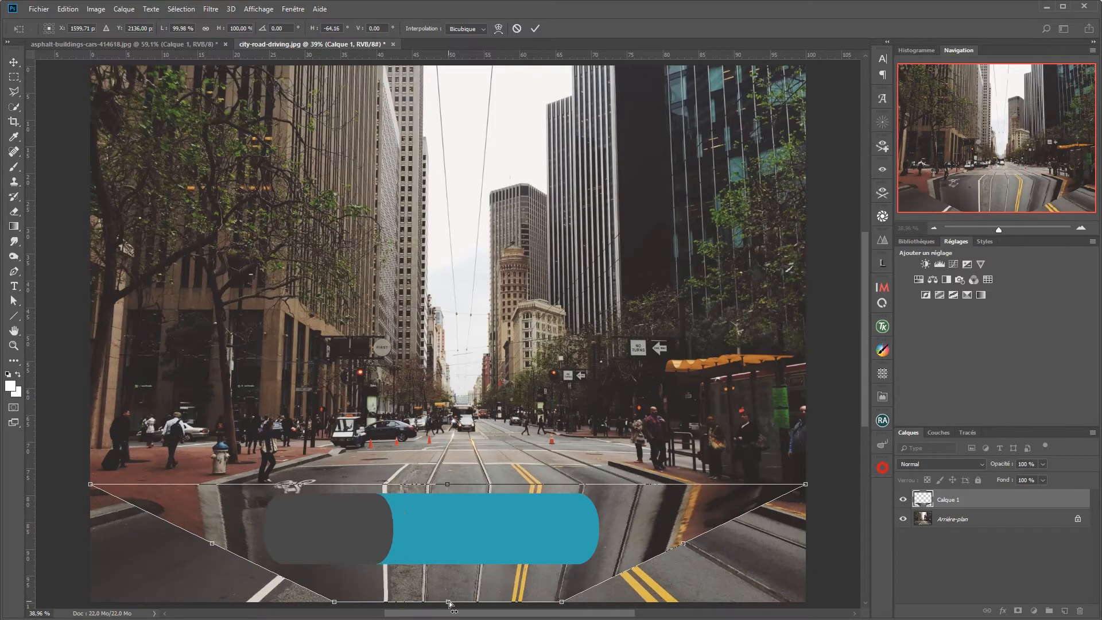
drag(447, 601, 458, 603)
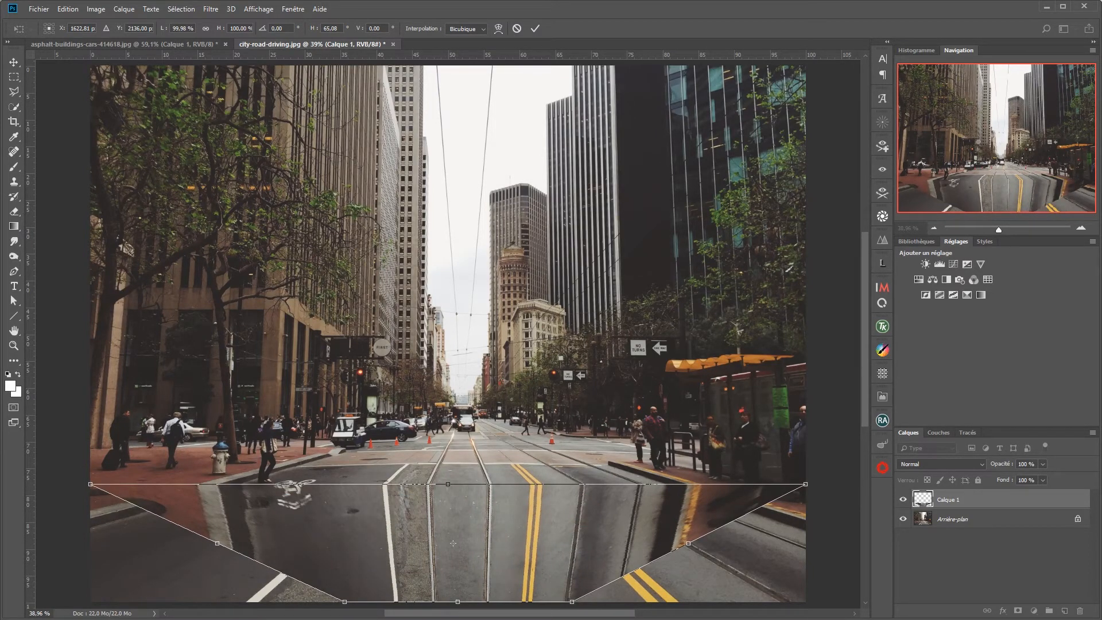
click(534, 28)
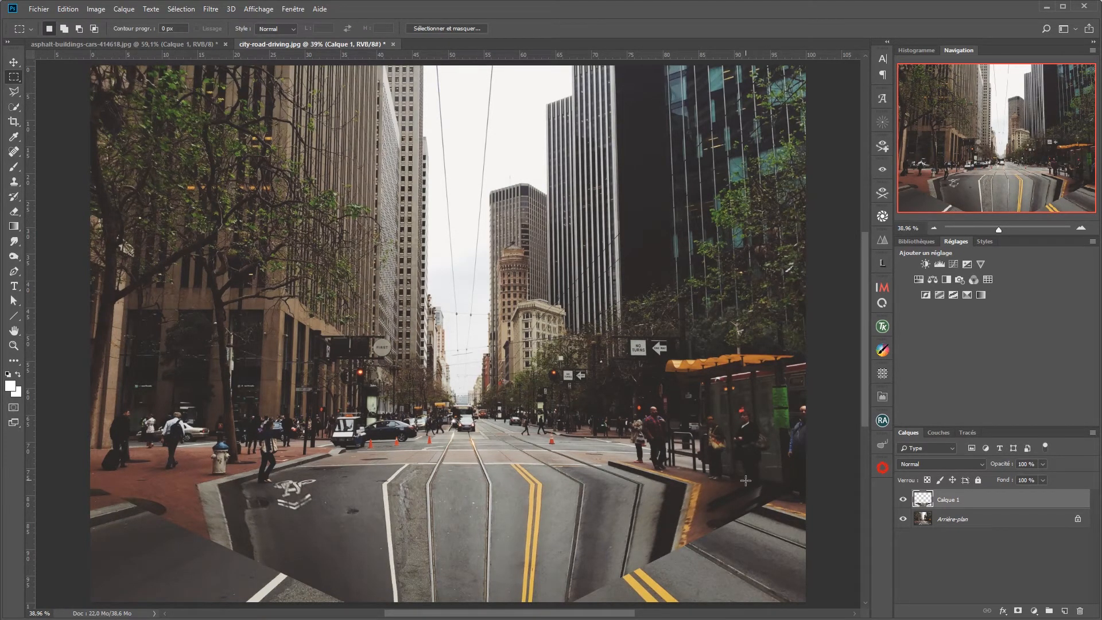
Step: Add both gradient overlays to the transformed road layer and reduce the lower Produit overlay's opacity to about 80%
double_click(1067, 503)
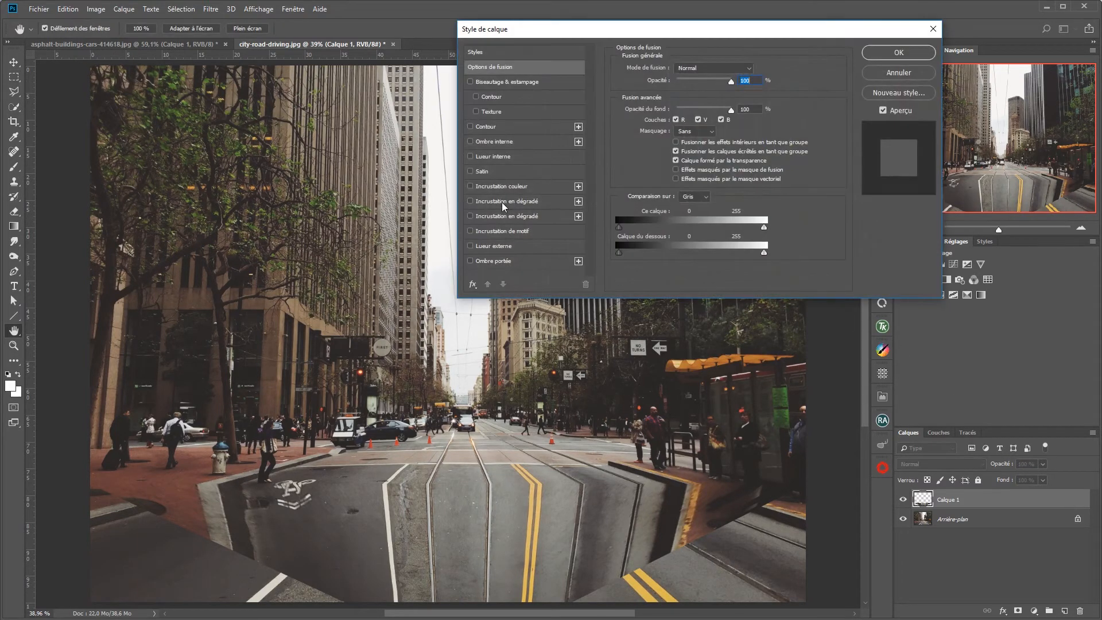
click(470, 202)
click(470, 216)
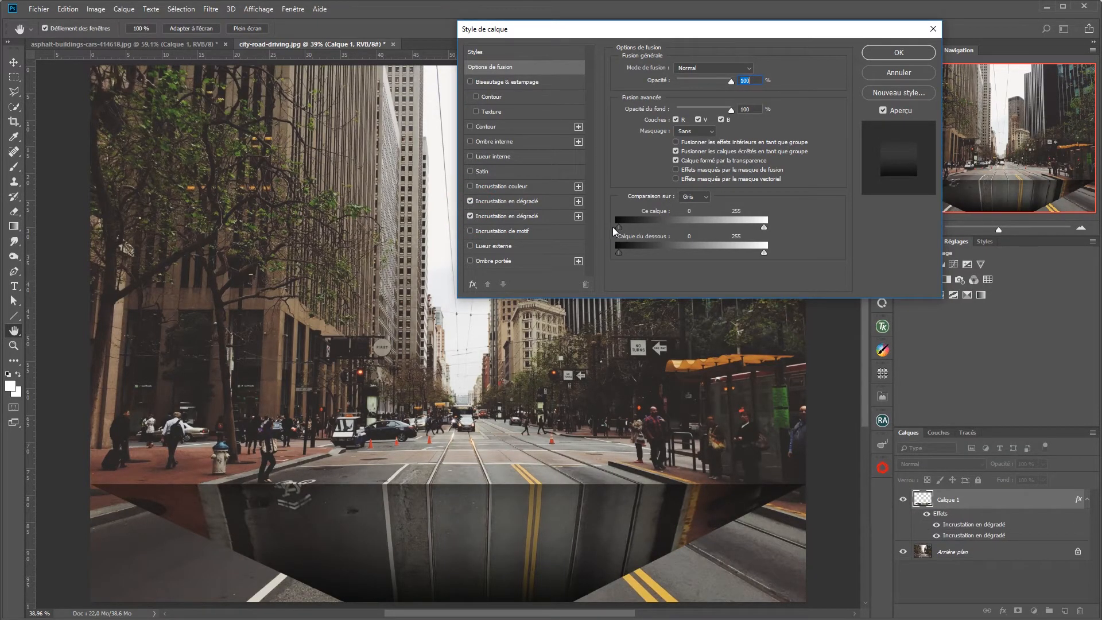
click(512, 215)
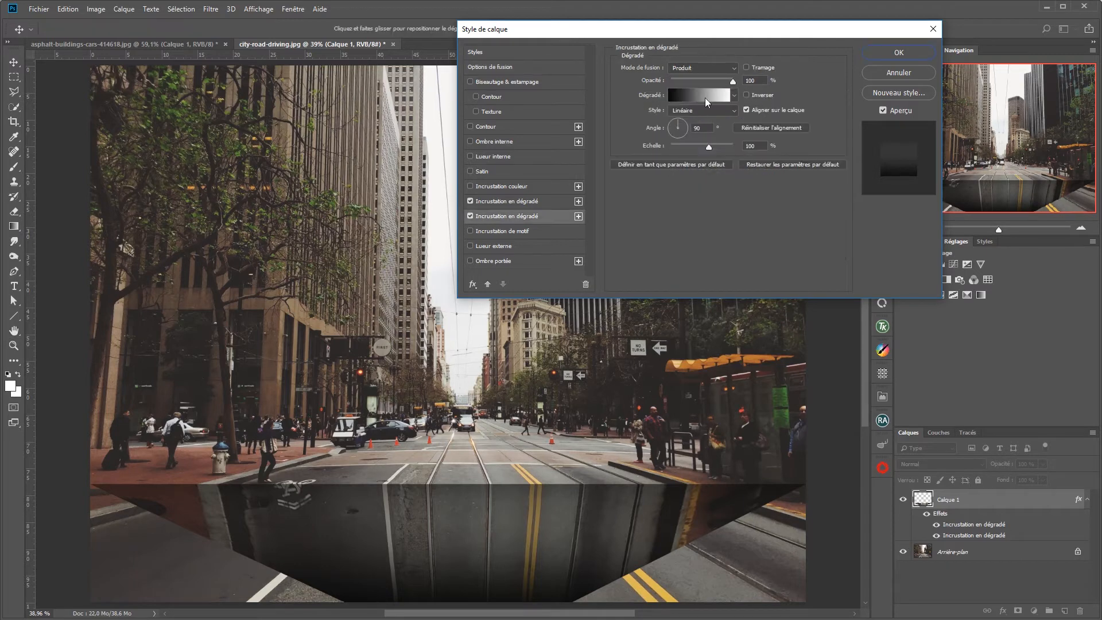
drag(734, 81, 721, 91)
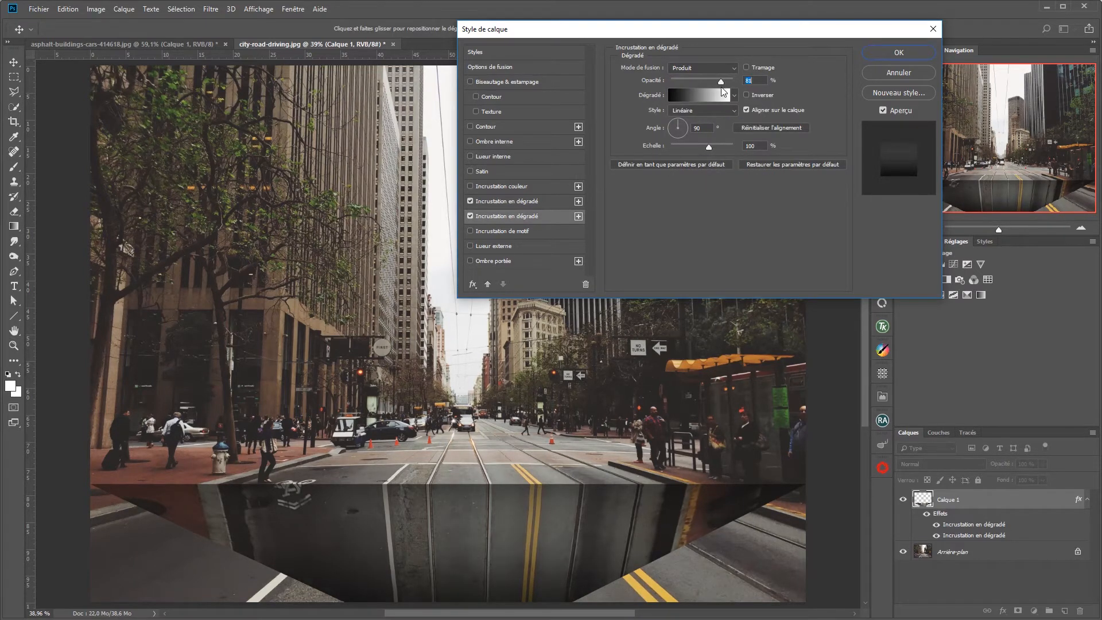
click(898, 52)
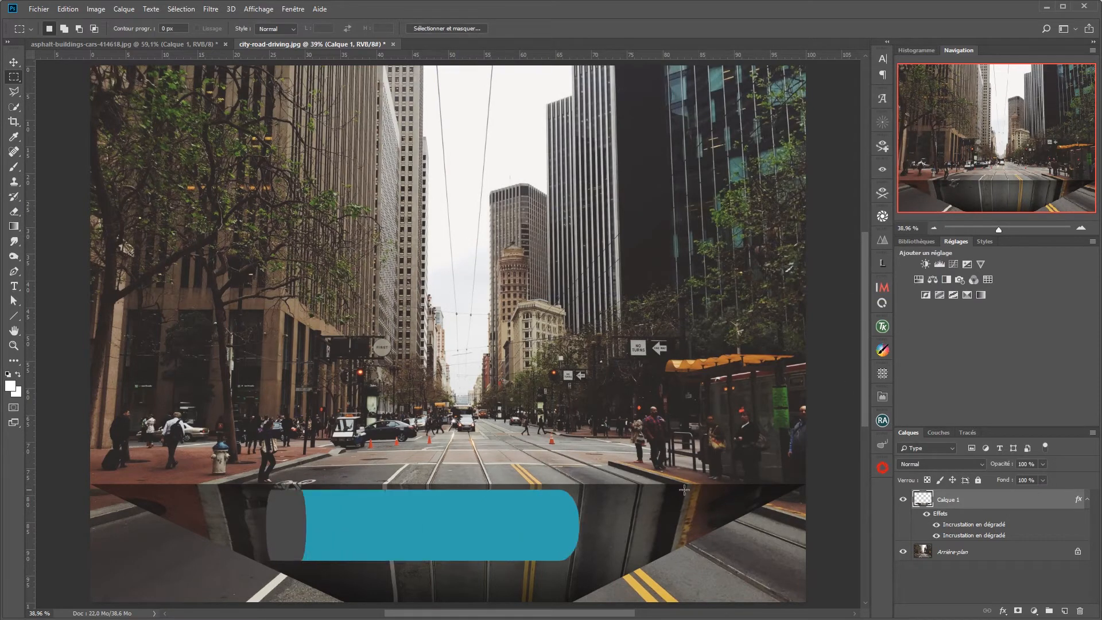
Step: Crop city-road-driving.jpg to a 2:3 (4:6) portrait frame centred on the road and trimmed just below the sky's upper edge
click(14, 121)
drag(183, 347, 197, 335)
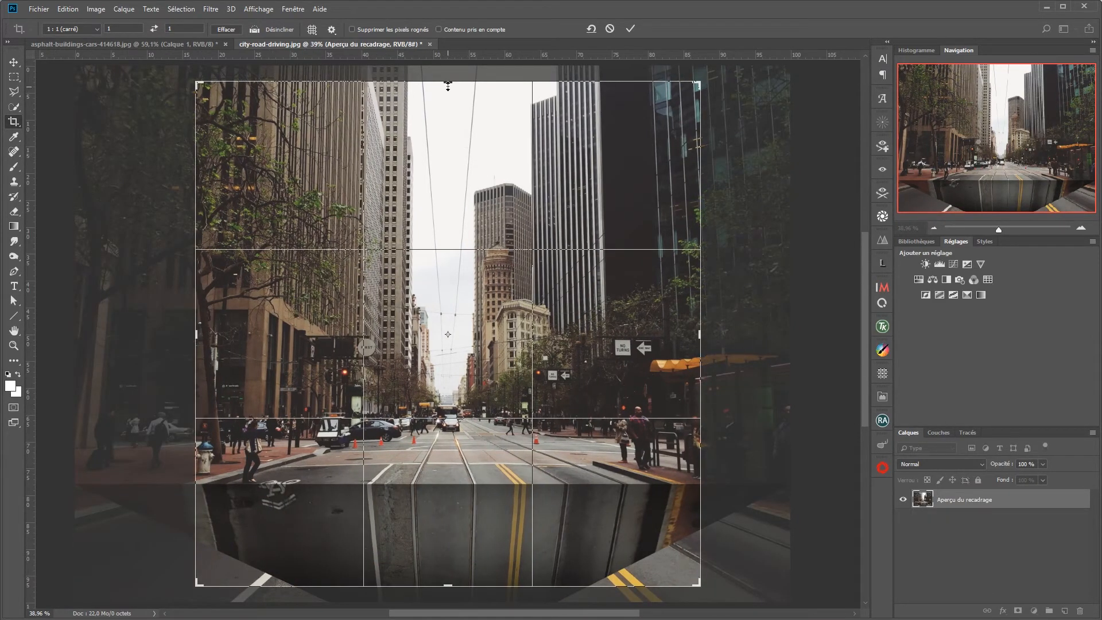
drag(445, 103, 445, 132)
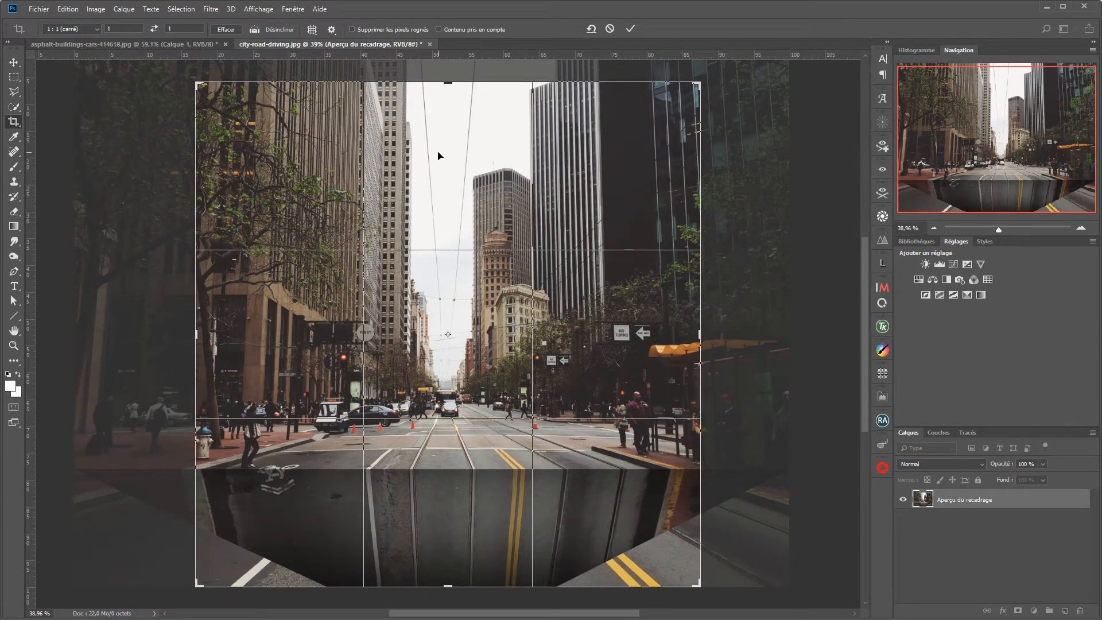
click(95, 29)
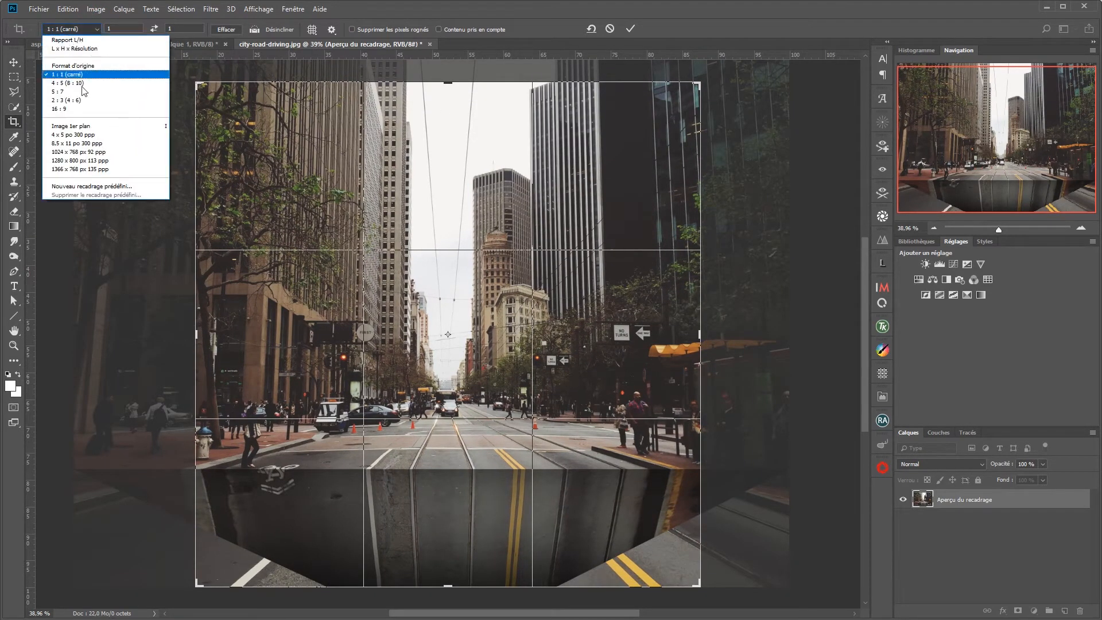
click(74, 101)
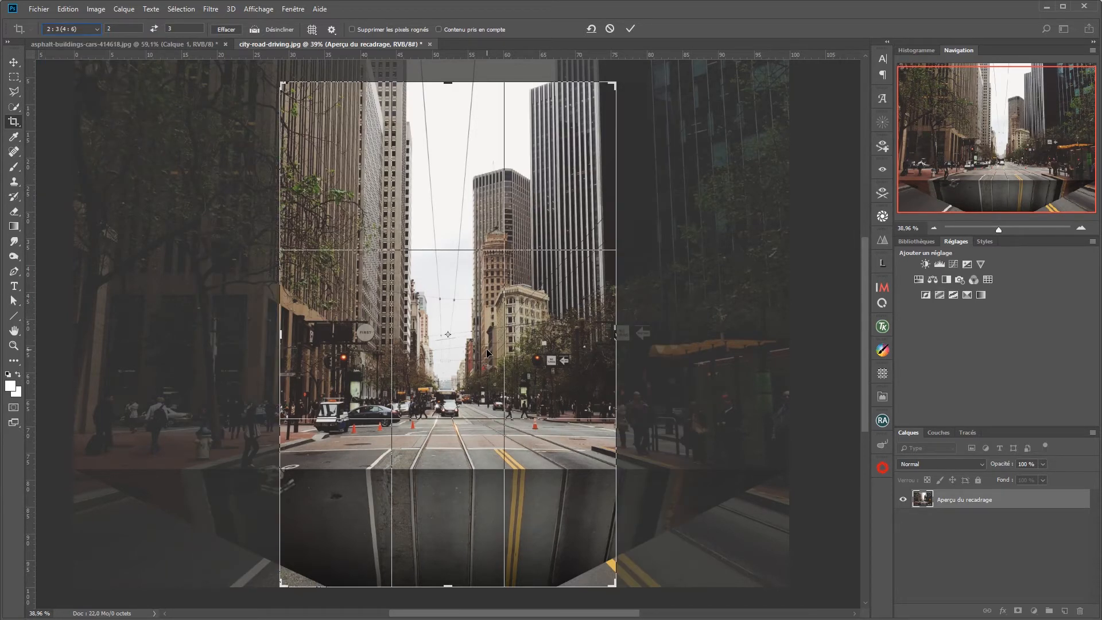
drag(581, 343, 543, 341)
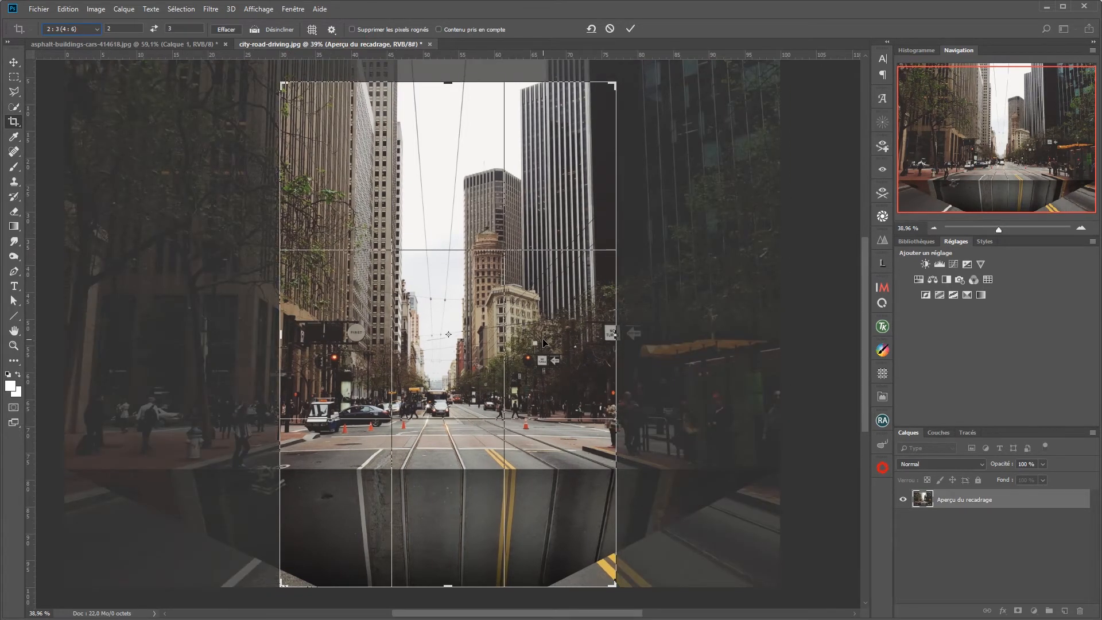
drag(545, 342, 551, 343)
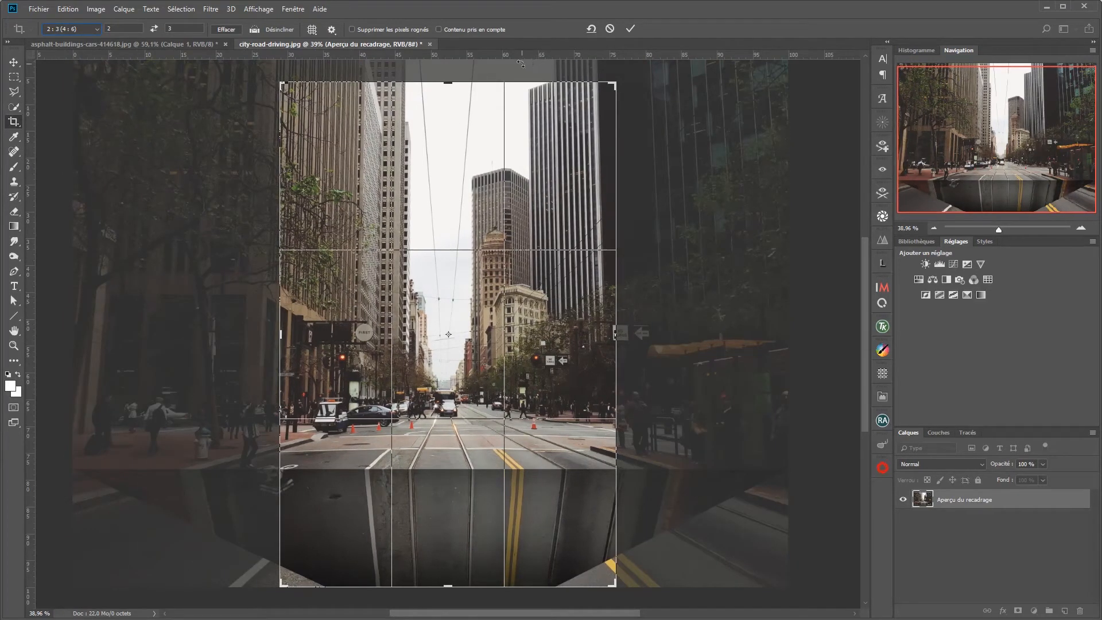
click(630, 28)
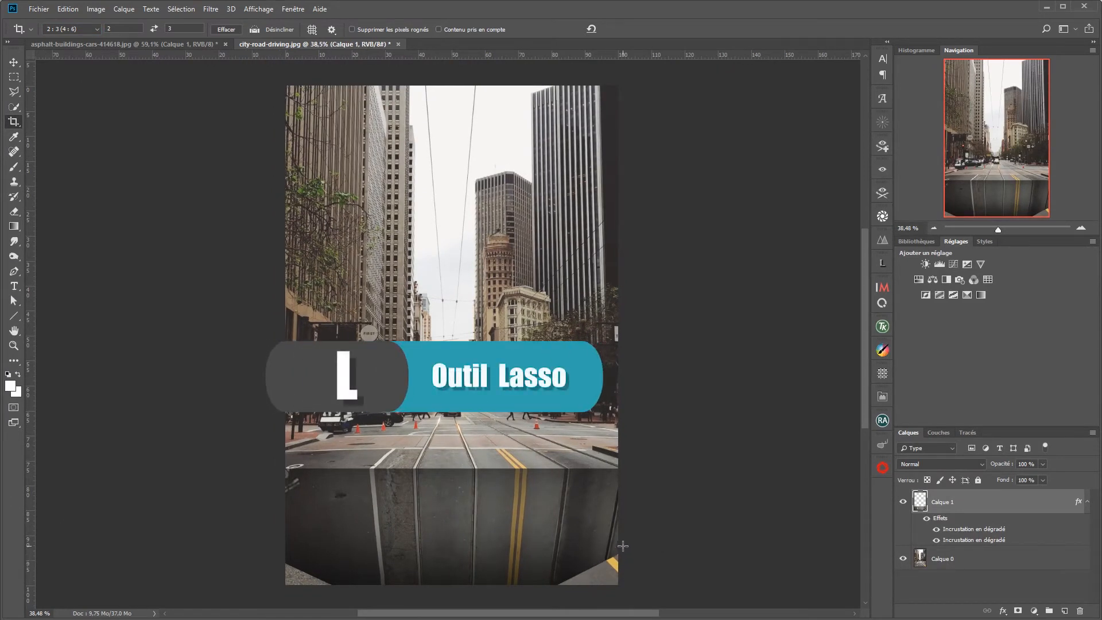
Step: Select the leftover triangle in the photo's lower-right corner with the Lasso, fill it with Contenu pris en compte at 100% opacity, and deselect
key(l)
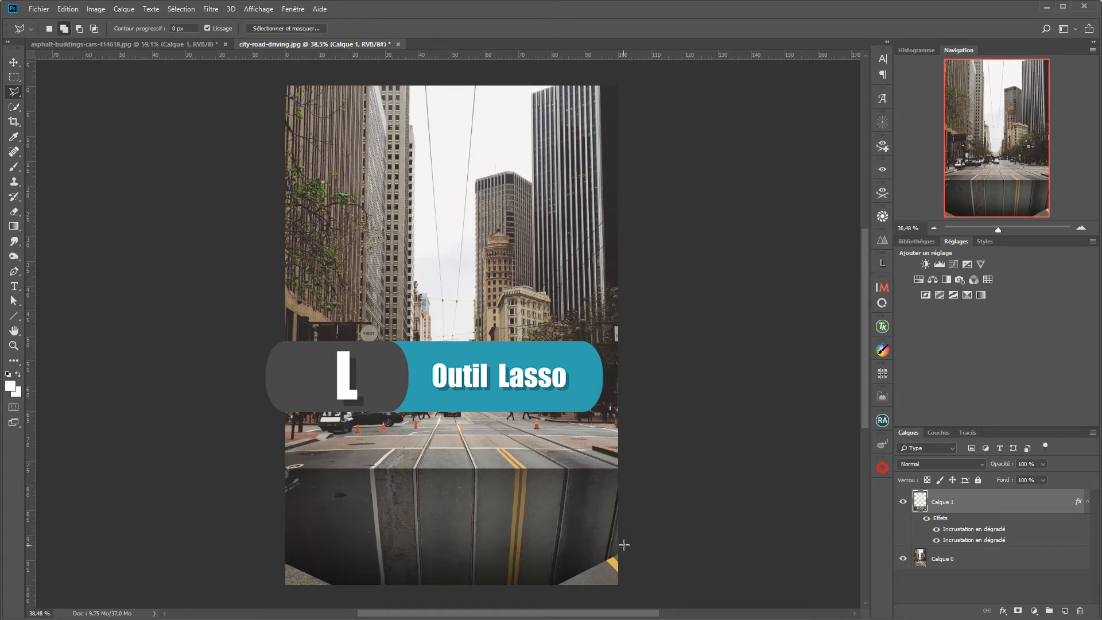
mouse_move(624, 545)
mouse_down()
mouse_move(546, 586)
mouse_move(625, 589)
mouse_up()
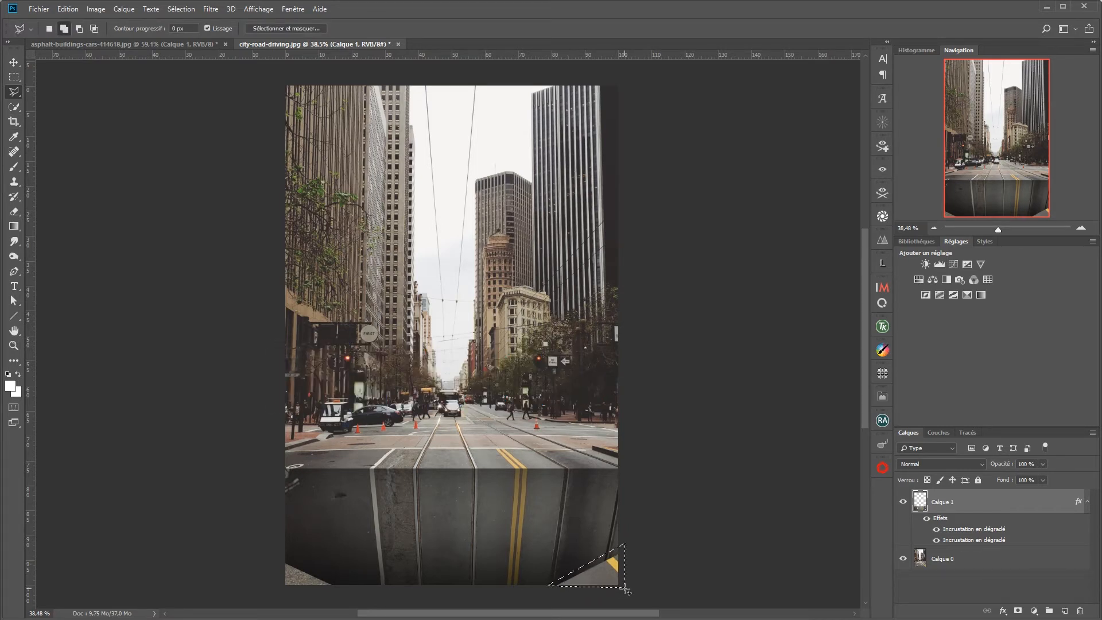
key(shift+F5)
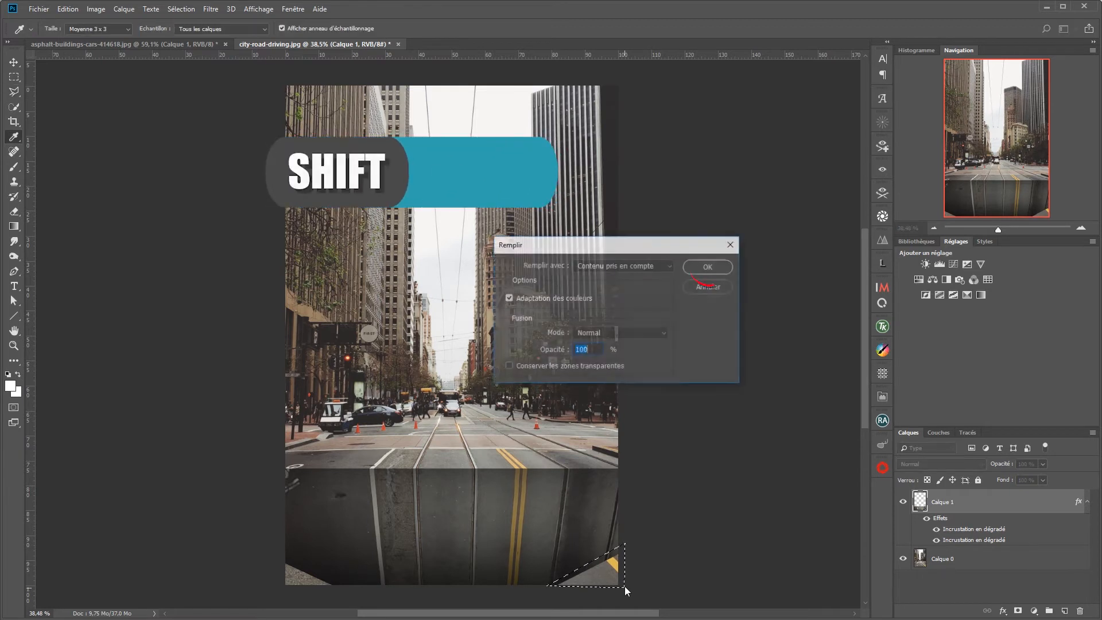
click(711, 268)
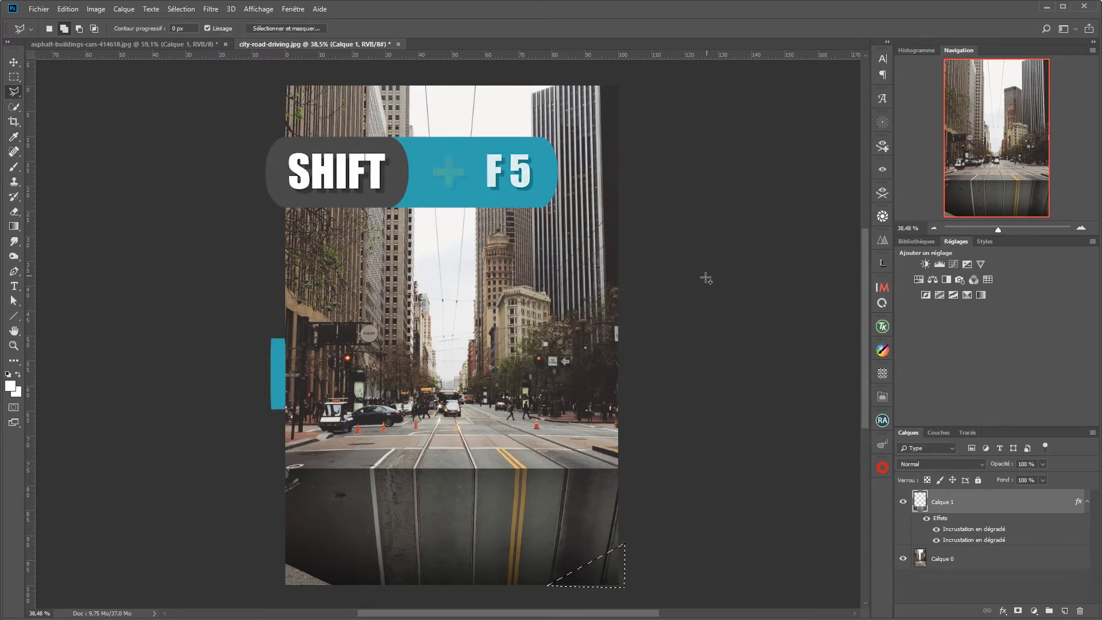
key(ctrl+d)
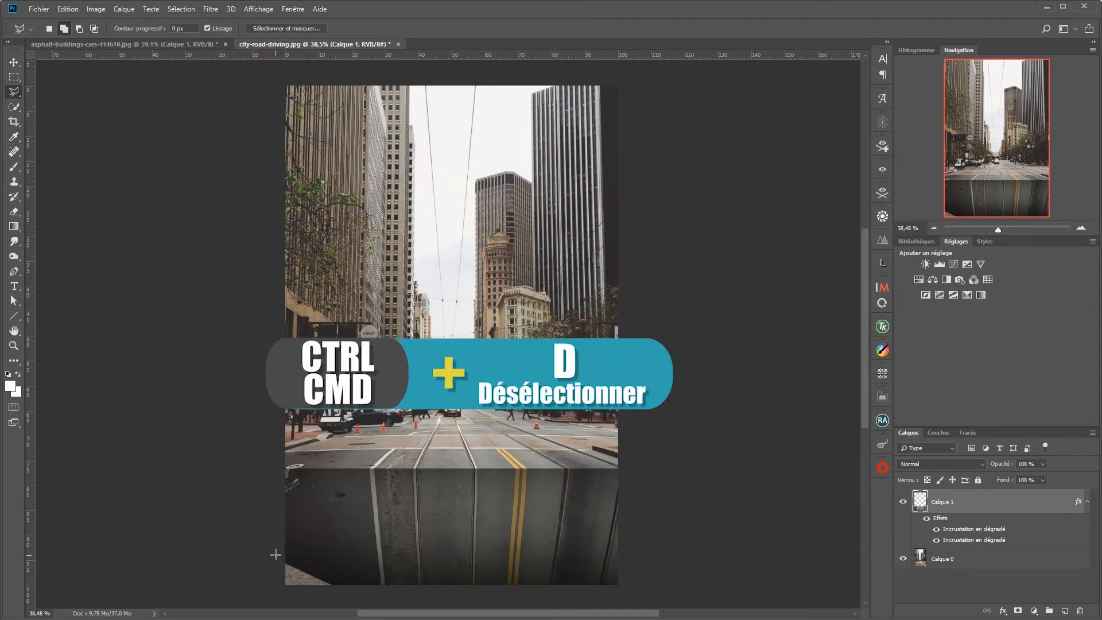
Step: Outline the leftover triangle in the photo's lower-left corner, fill it content-aware, and clear the selection
click(277, 553)
click(343, 589)
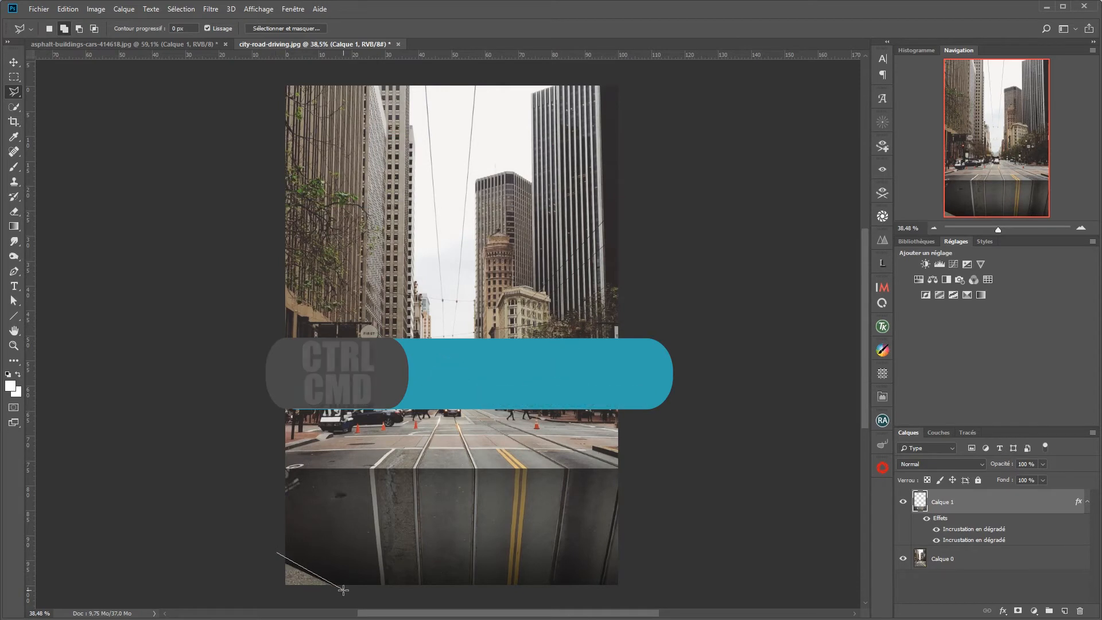
double_click(276, 590)
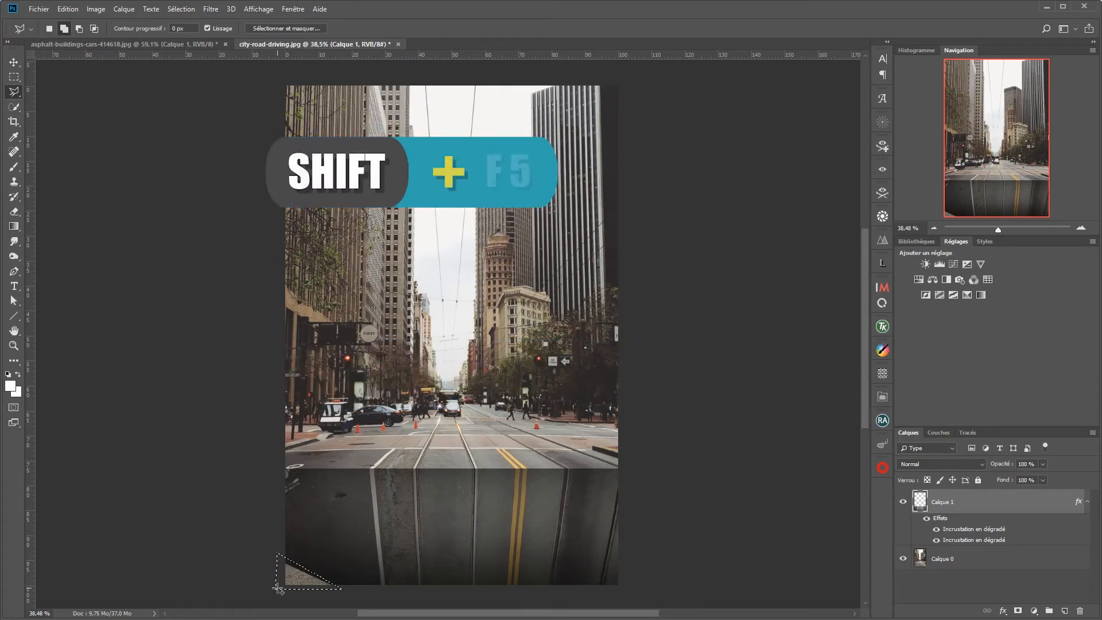
key(shift+F5)
click(696, 266)
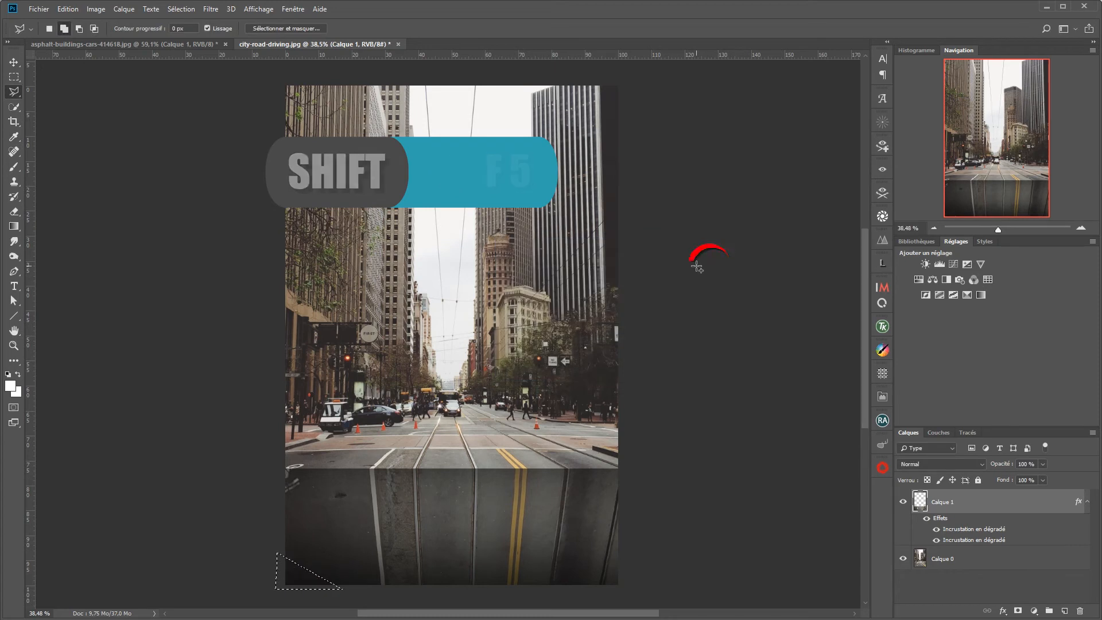
key(ctrl+d)
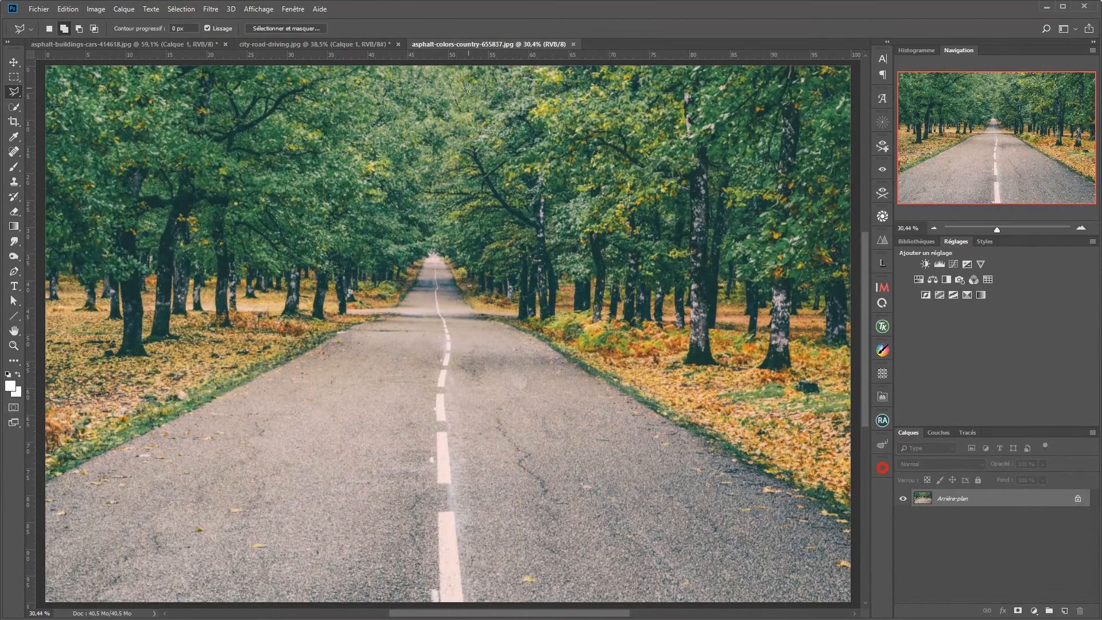
Step: Copy a full-width rectangular strip of the lower road in asphalt-colors-country-655837.jpg to a new layer
key(m)
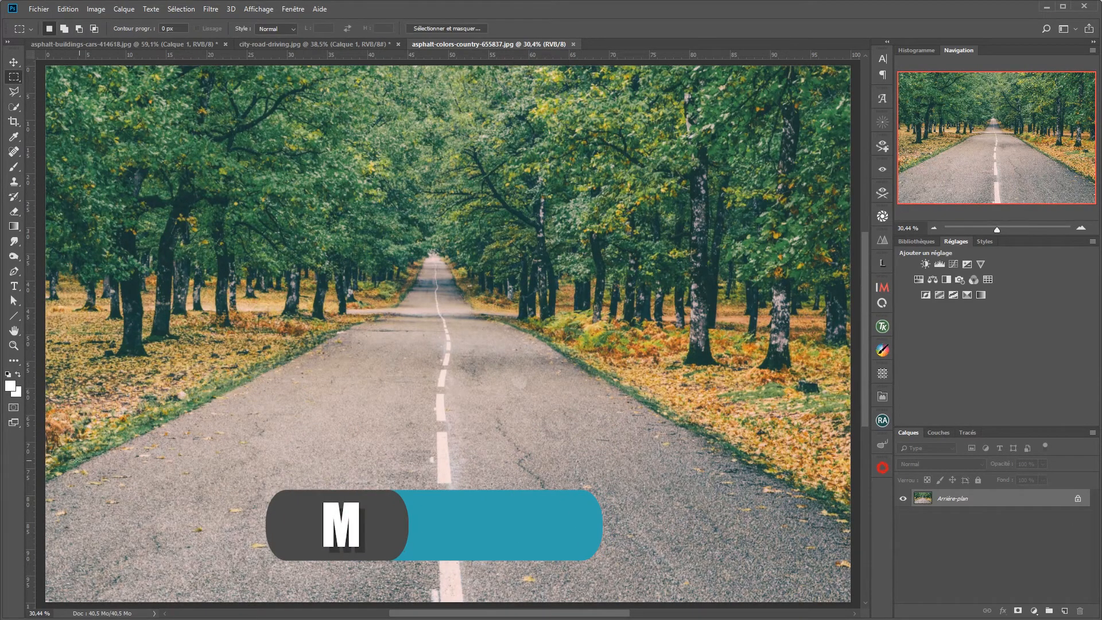
drag(43, 444, 858, 601)
key(space)
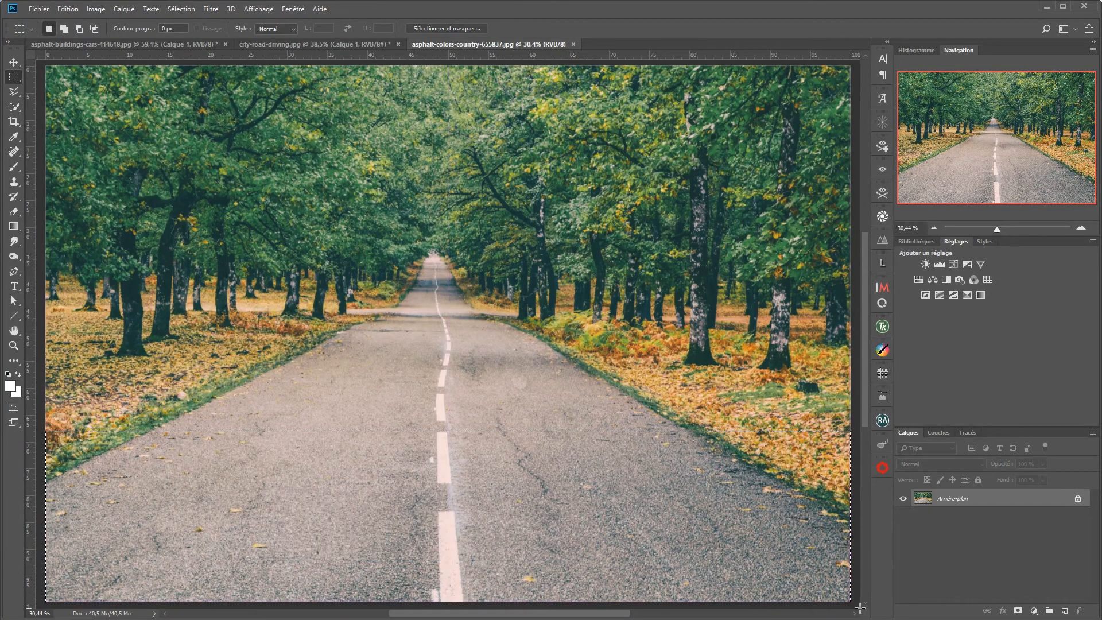
key(j)
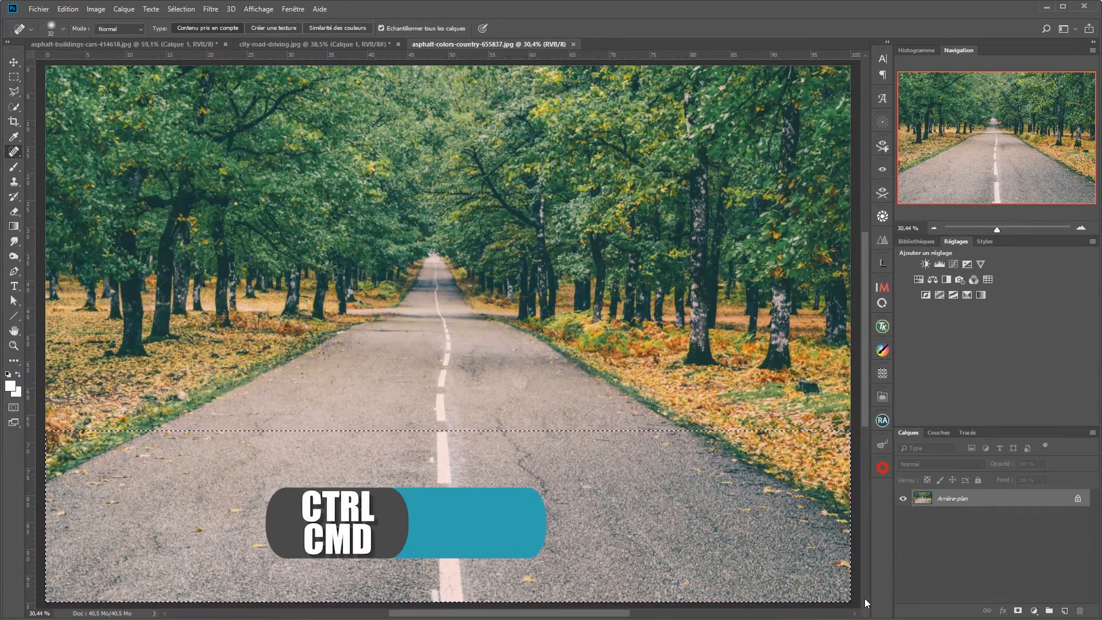
key(ctrl+j)
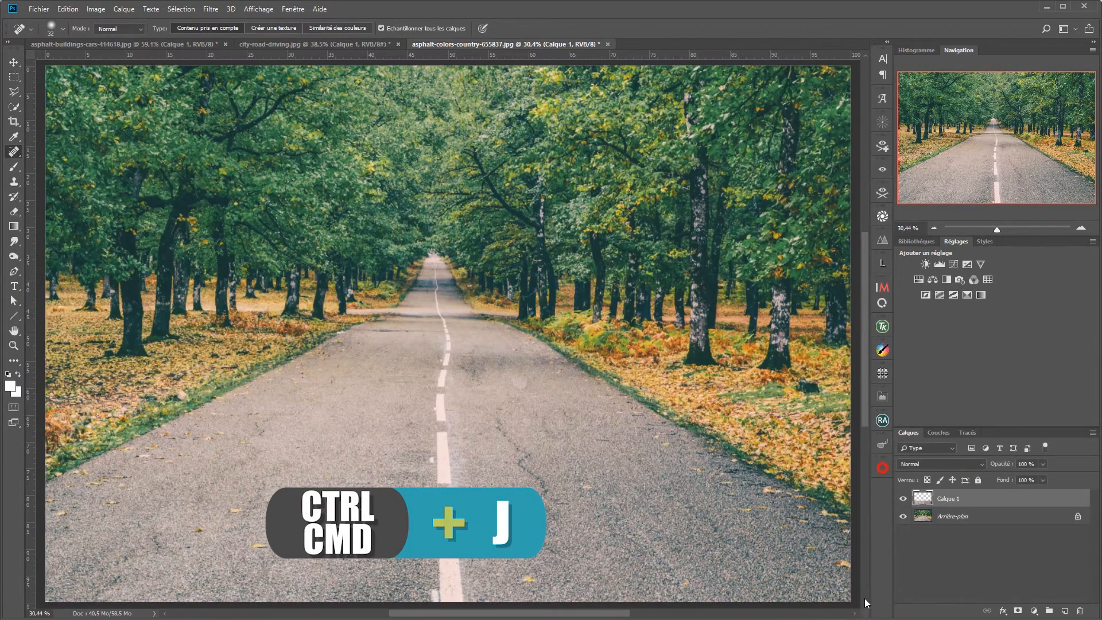
Step: Apply a Perspective transform to the copied forest-road strip, narrowing its lower edge and shifting it slightly left so the centre line drops vertically
key(ctrl+t)
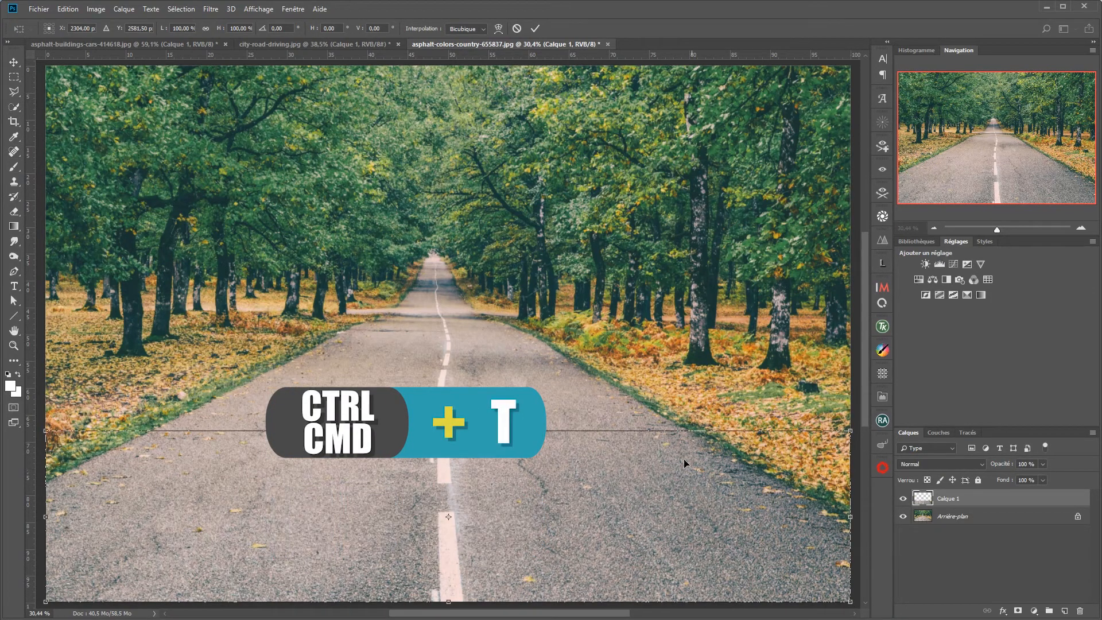
right_click(644, 427)
click(703, 487)
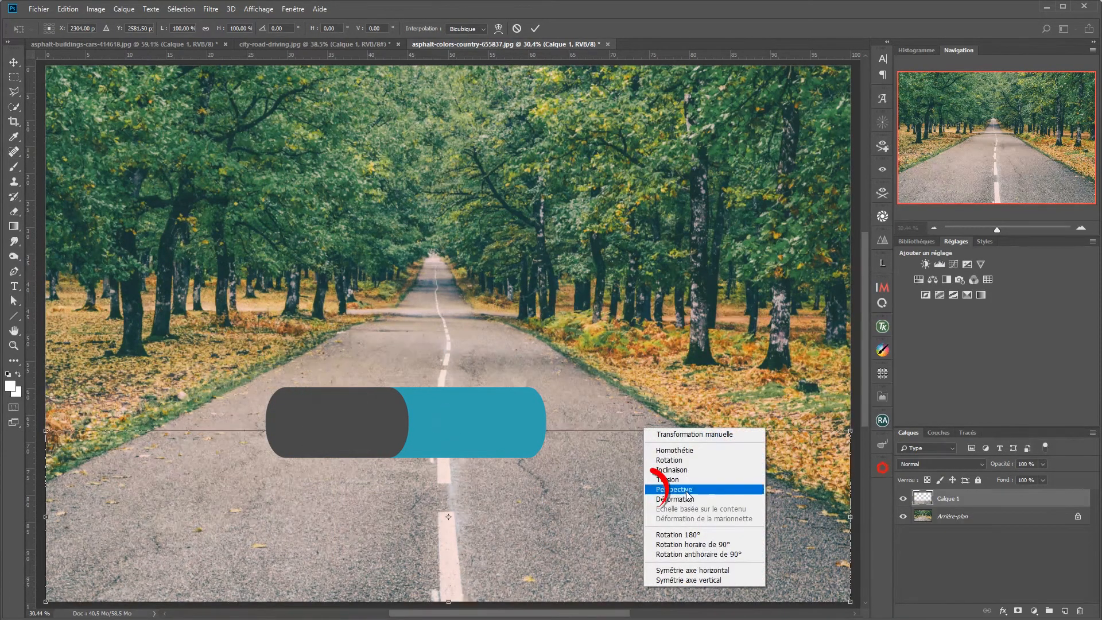
drag(850, 601, 627, 598)
drag(450, 602, 441, 601)
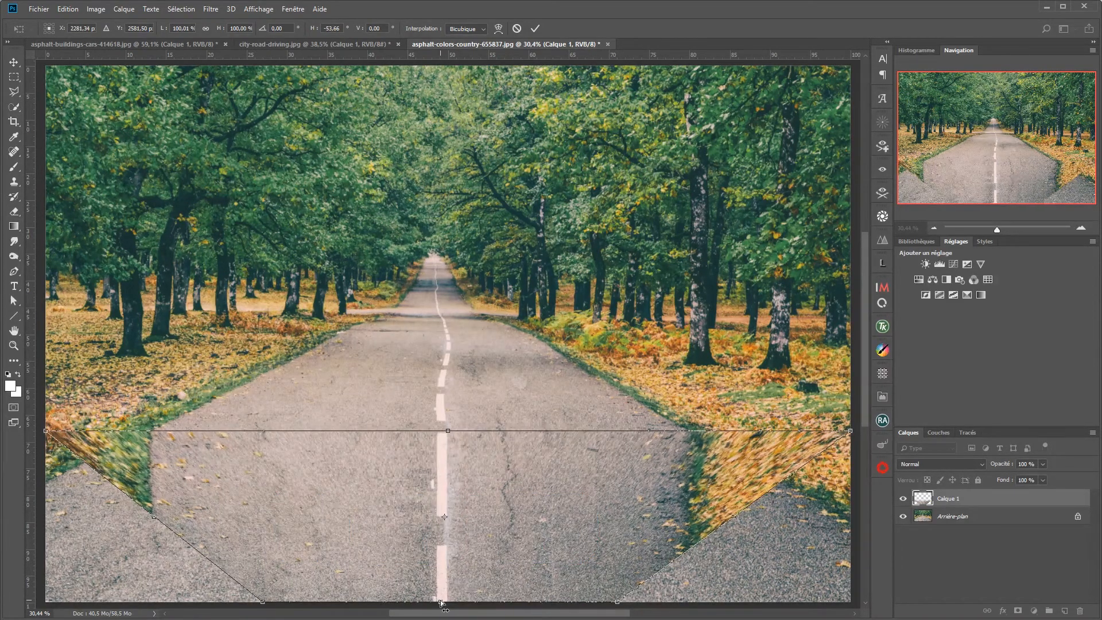
click(532, 30)
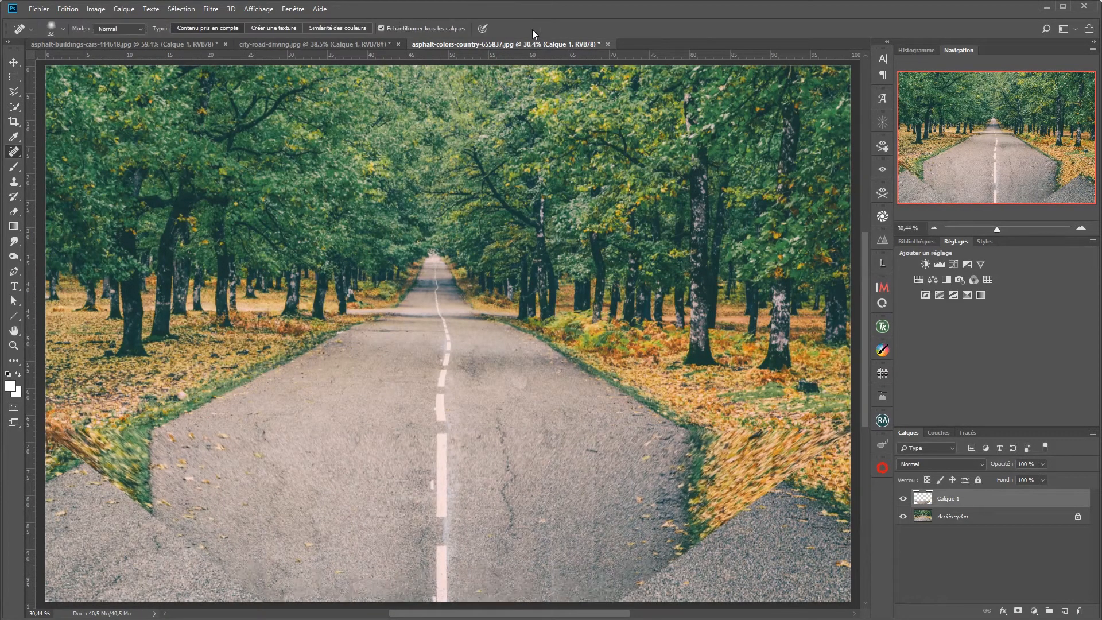
Step: Add both gradient overlays (Incrustation en dégradé) to the transformed forest-road layer to shade the bend
double_click(1056, 501)
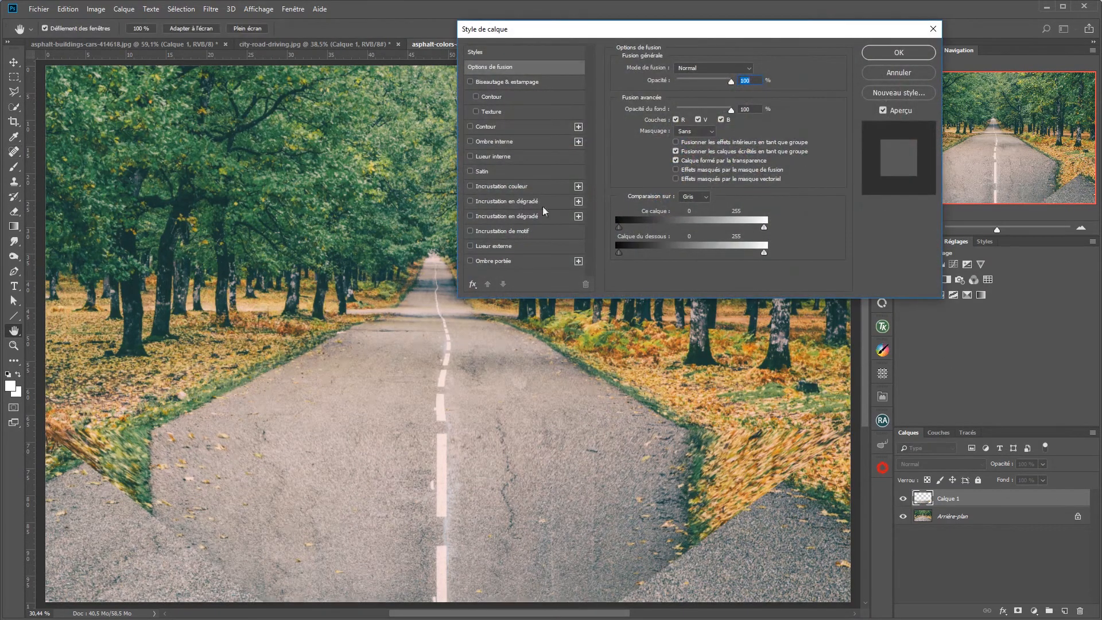
click(502, 201)
click(500, 217)
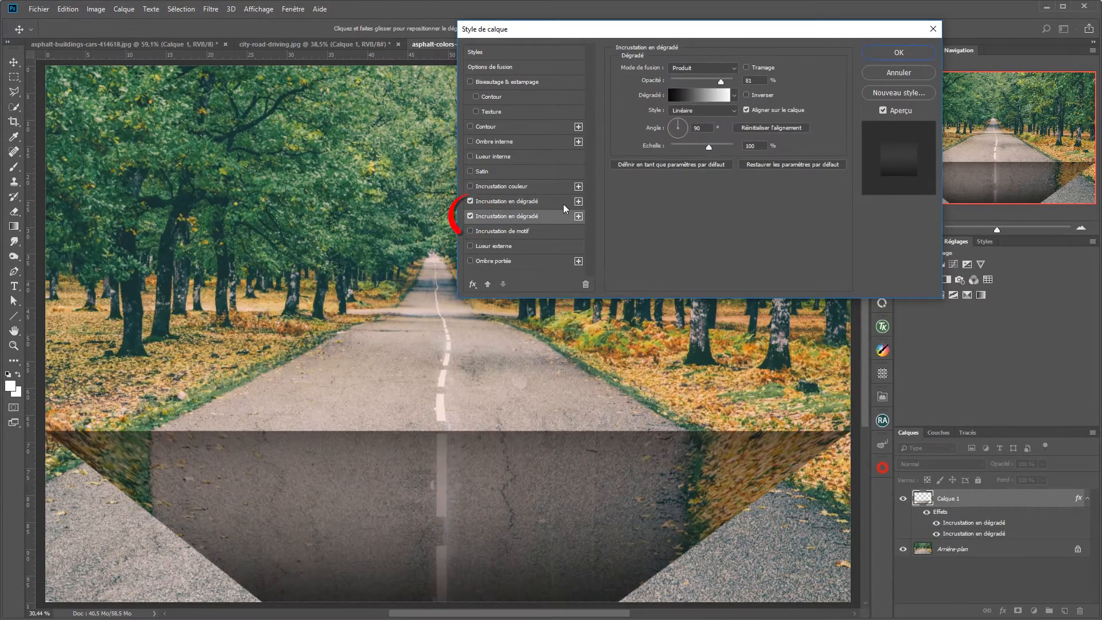
click(886, 51)
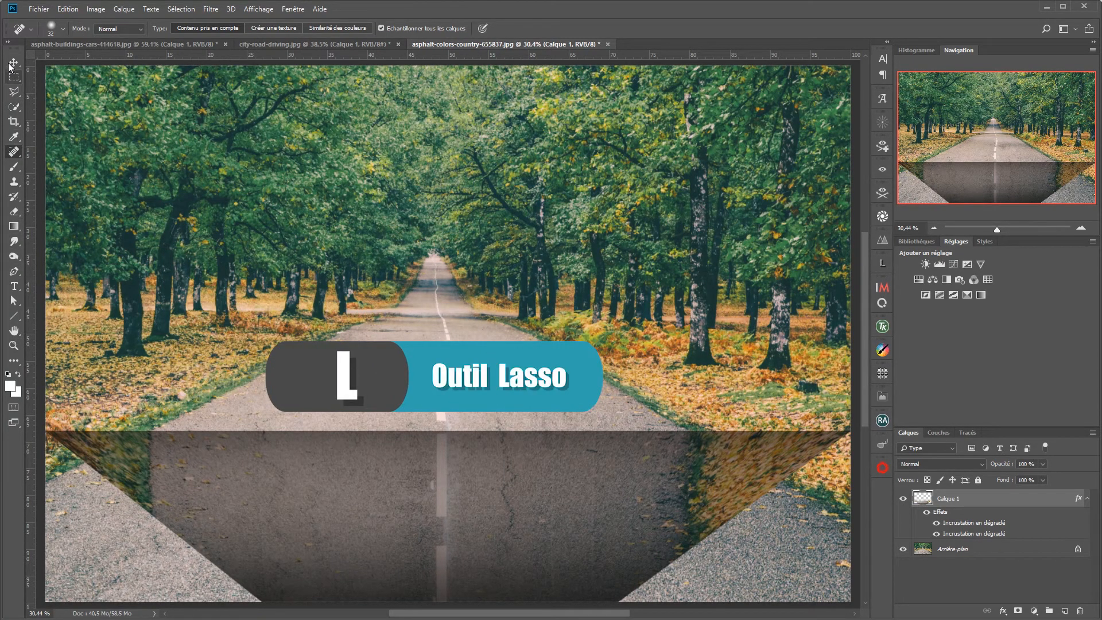
Step: Outline the lower-left corner of the forest photo with the polygonal Lasso, following the slanted edge of the bent road
click(13, 91)
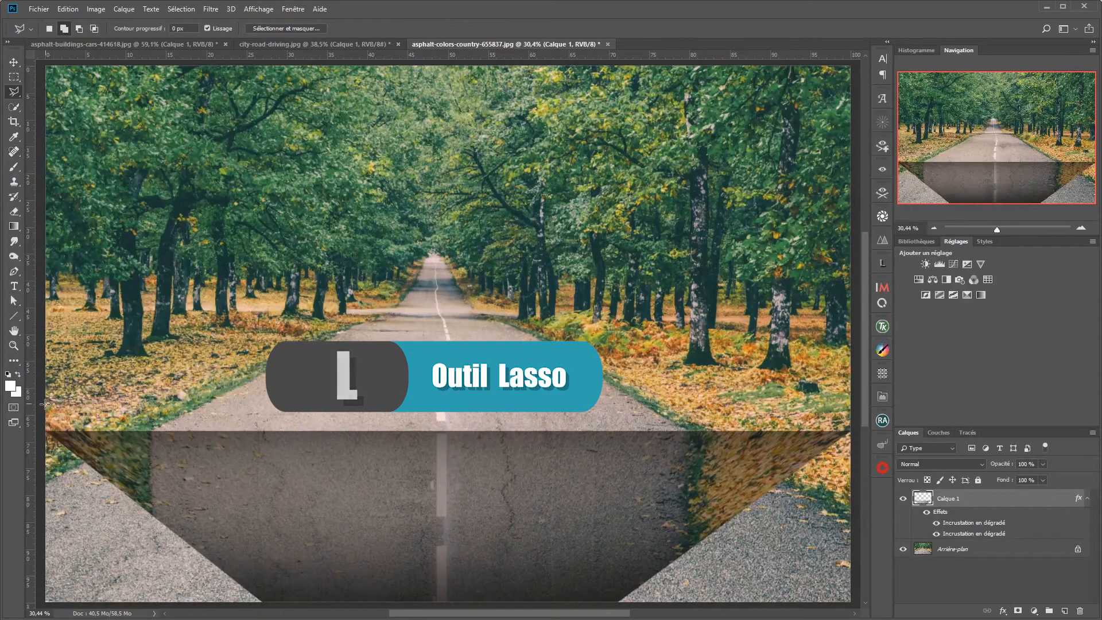
click(41, 427)
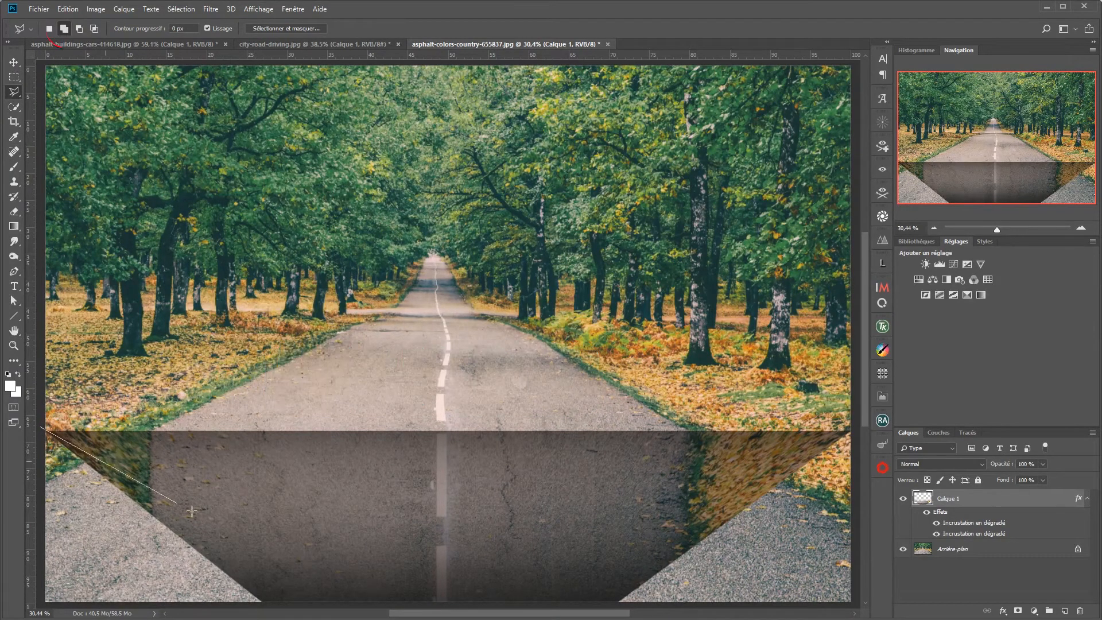
click(230, 553)
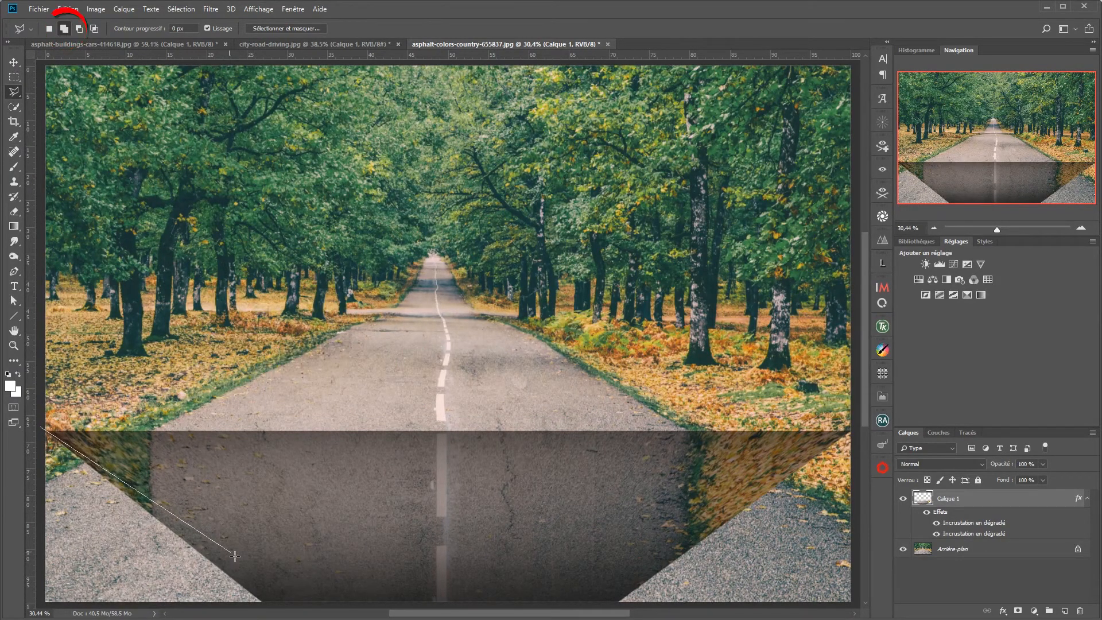
click(284, 606)
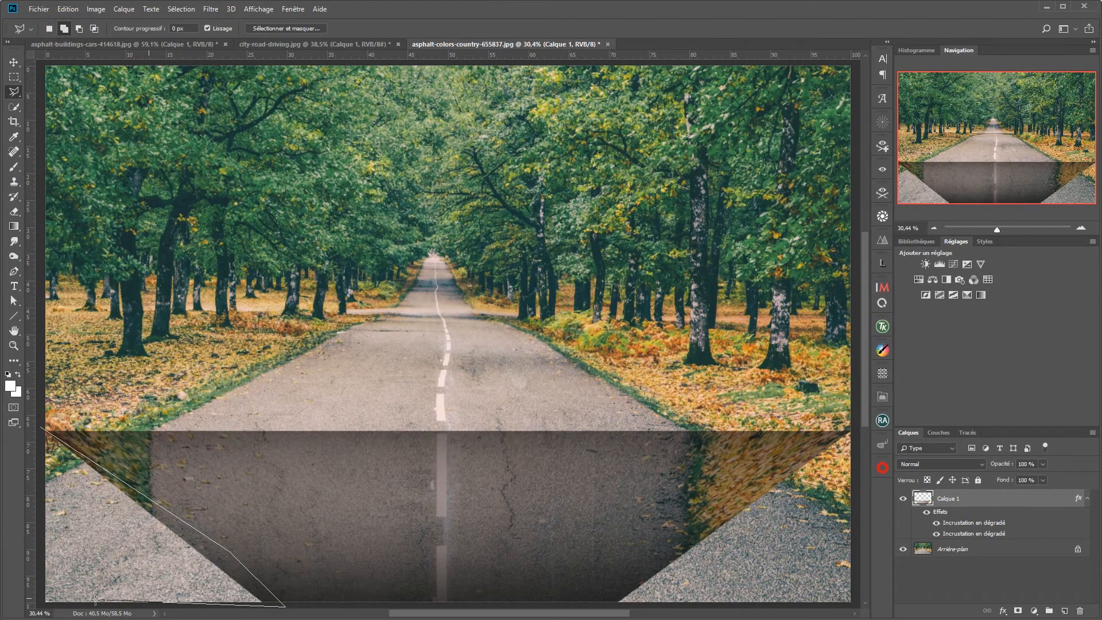
click(37, 604)
click(41, 427)
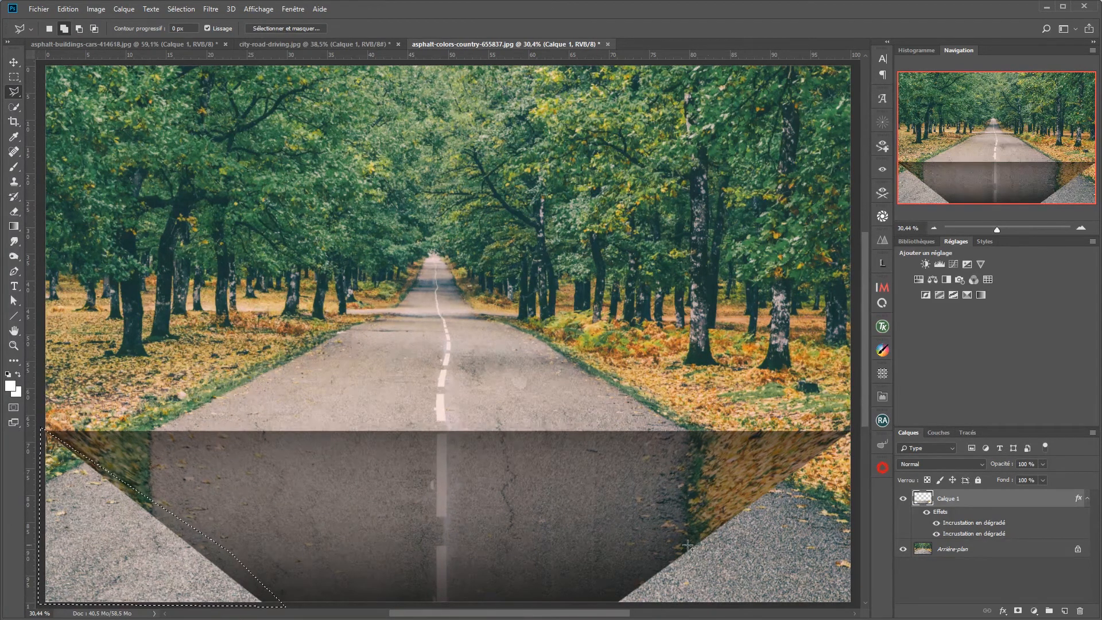
Step: Add the lower-right corner of the forest photo to the selection with the polygonal Lasso, following the bent road's slanted edge
click(851, 427)
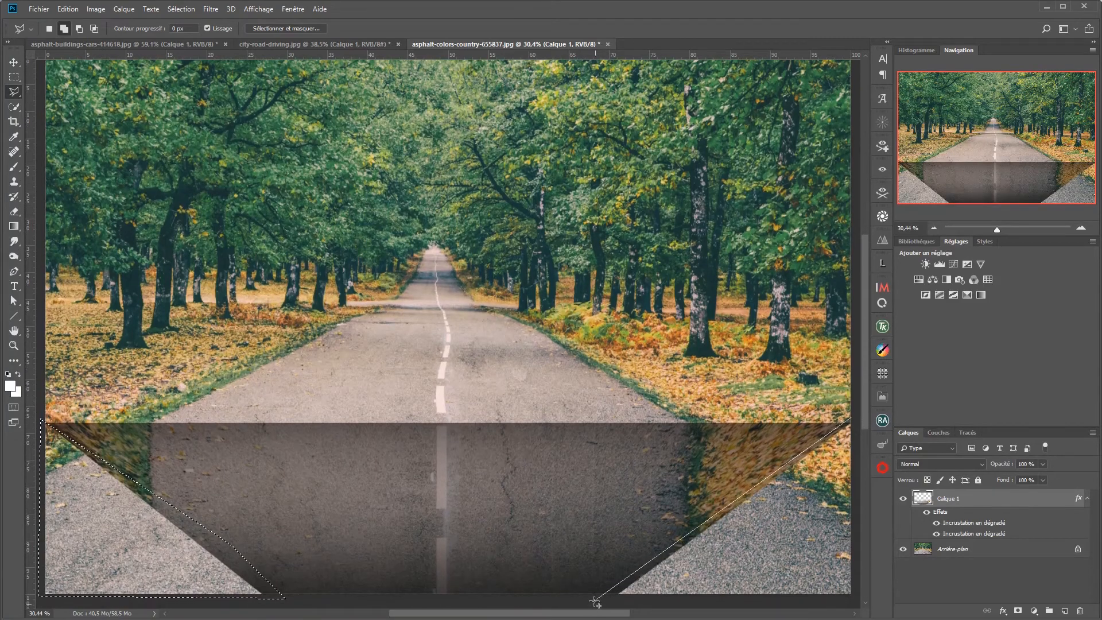
click(594, 598)
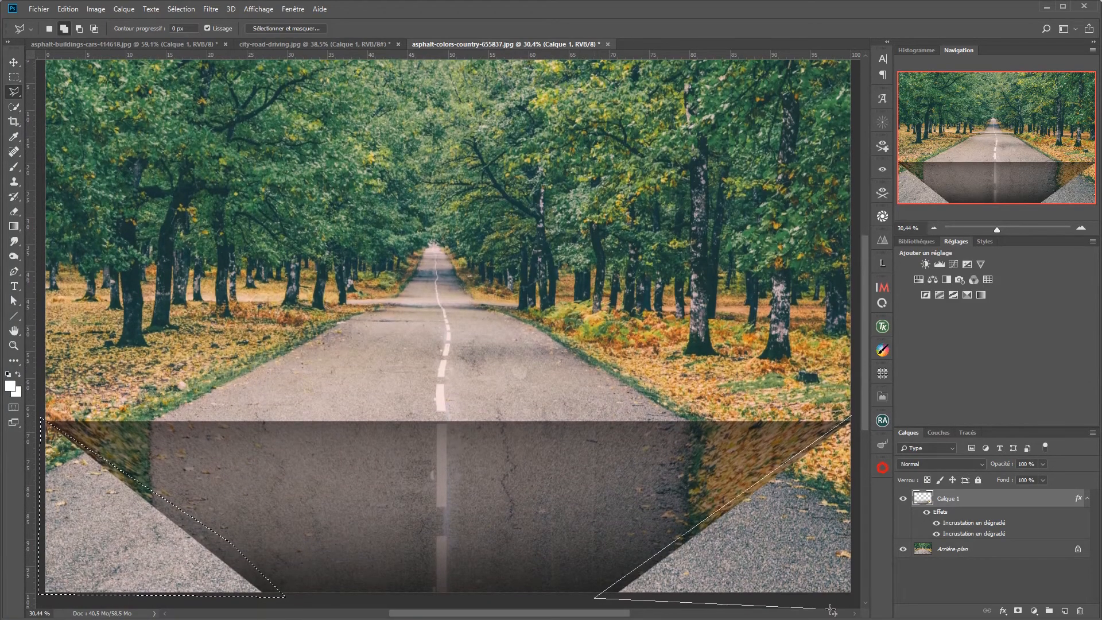
click(855, 597)
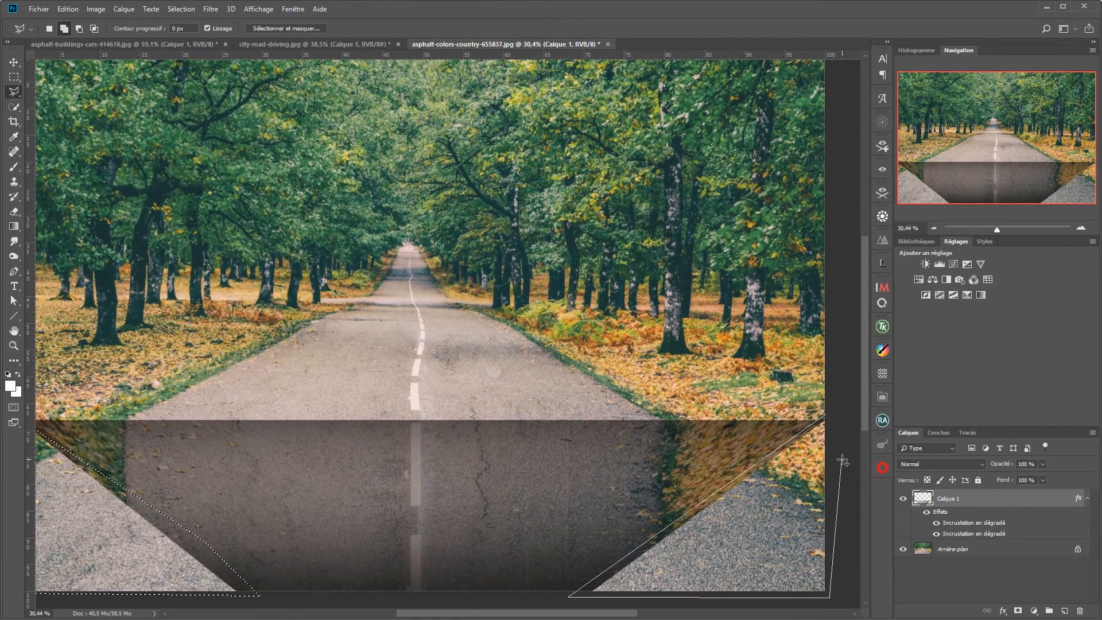
double_click(842, 461)
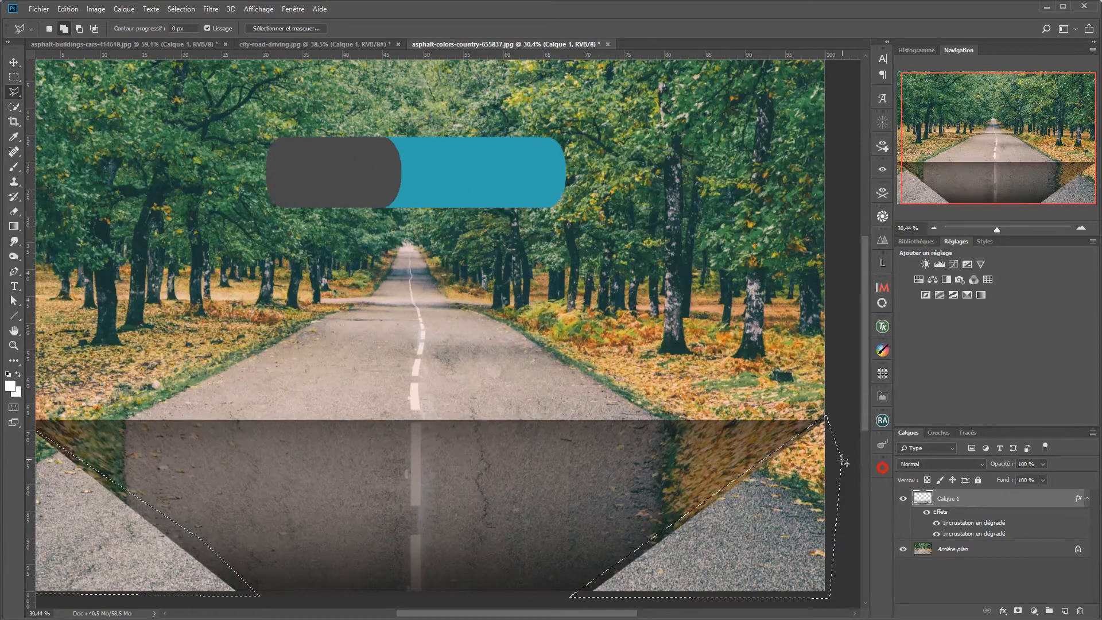
Step: Fill both selected corners with Content-Aware (Contenu pris en compte) and colour adaptation, and clear the selection
key(shift+F5)
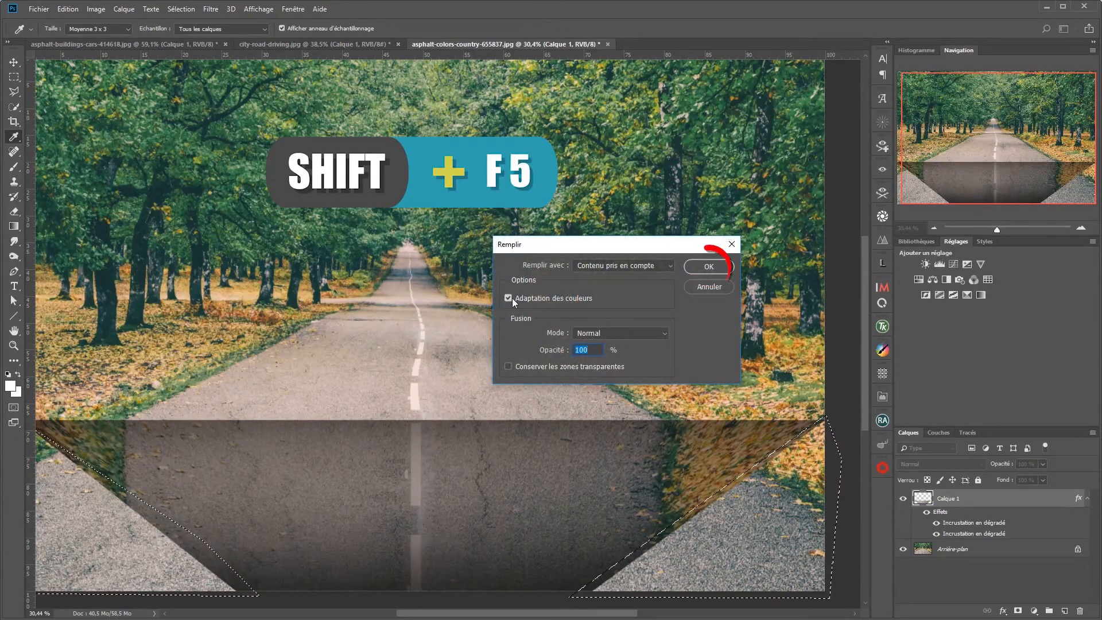
click(712, 267)
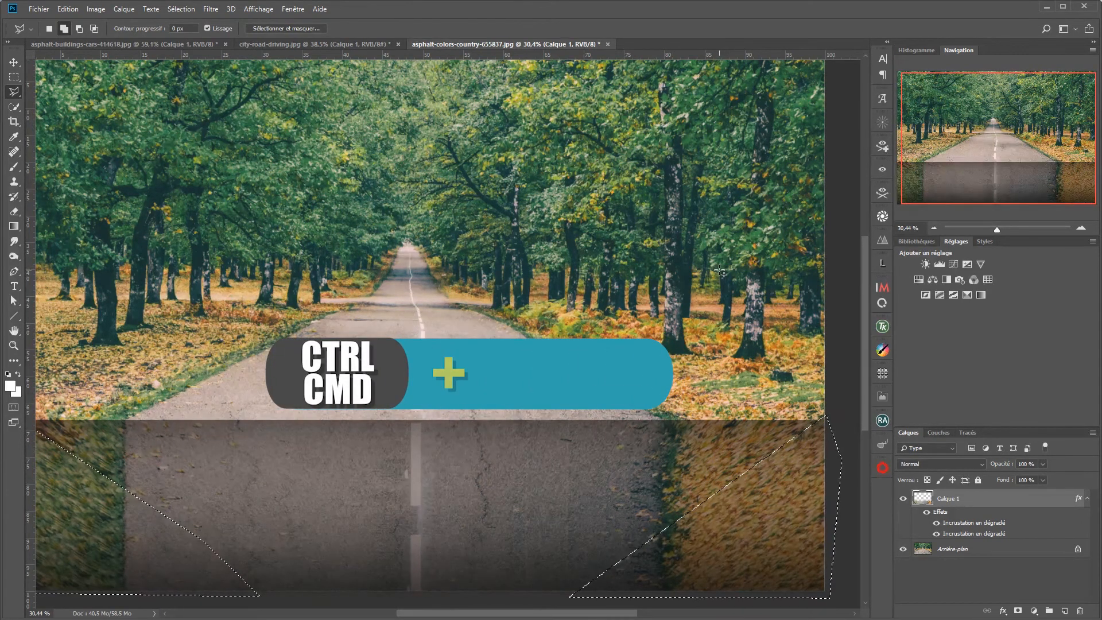
key(ctrl+d)
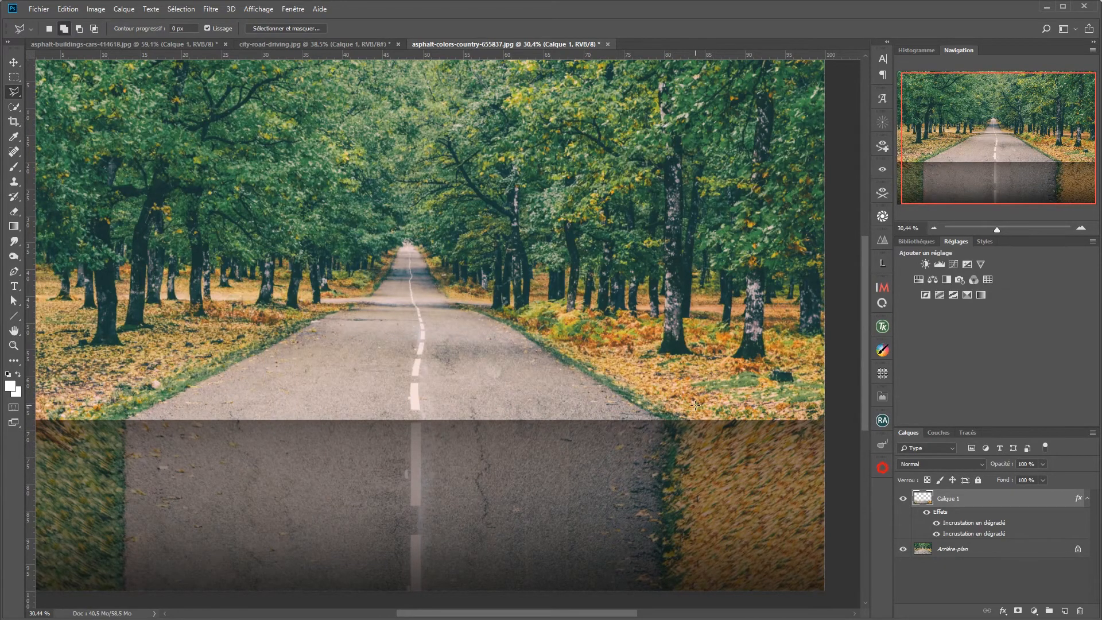
key(ctrl+0)
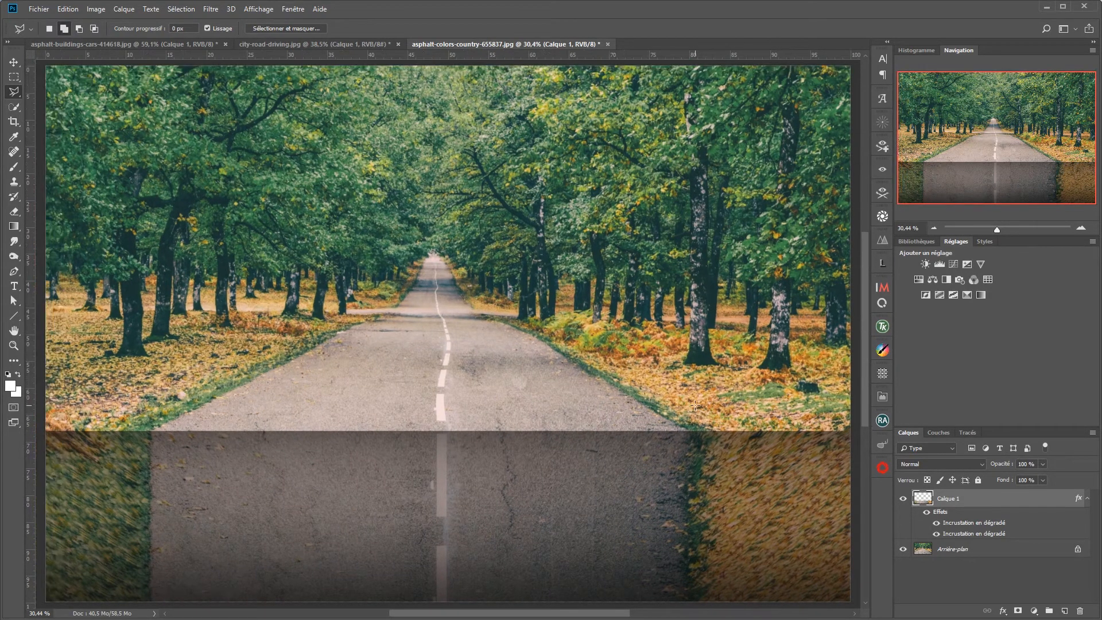
Step: Recolour the black stop of the first, inverted gradient overlay with a dark green sampled from the forest and darkened further
double_click(1002, 524)
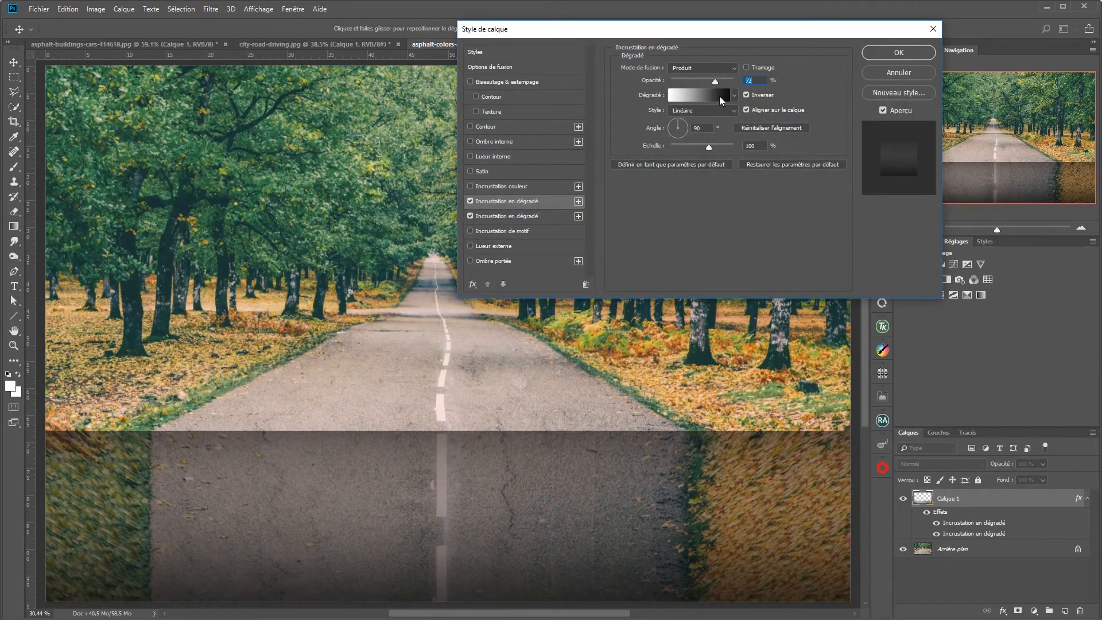
click(719, 96)
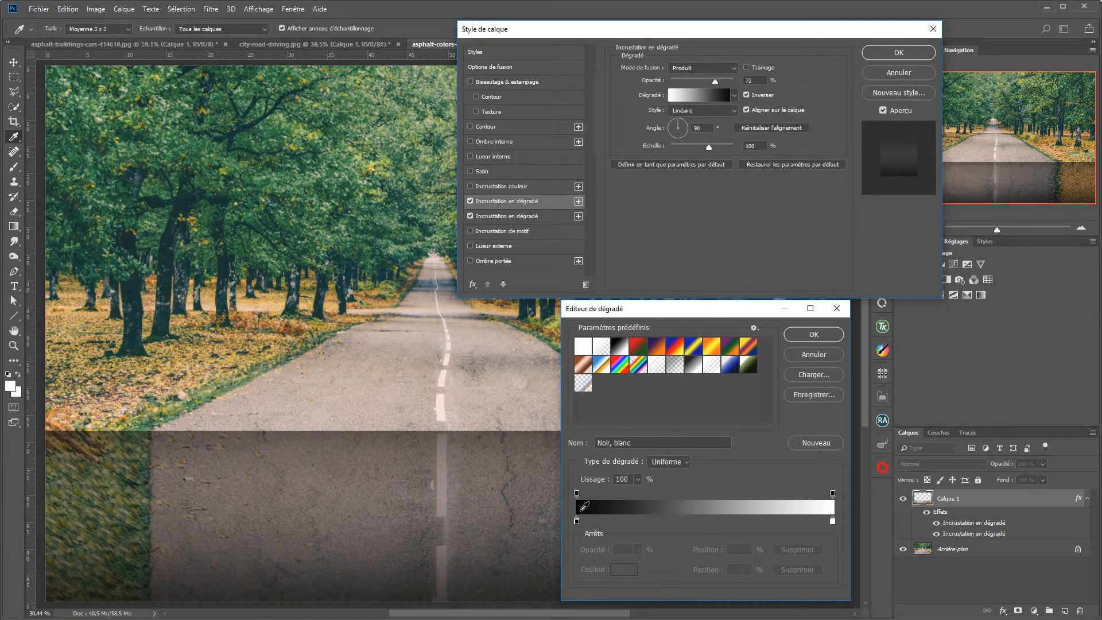
click(577, 523)
double_click(577, 522)
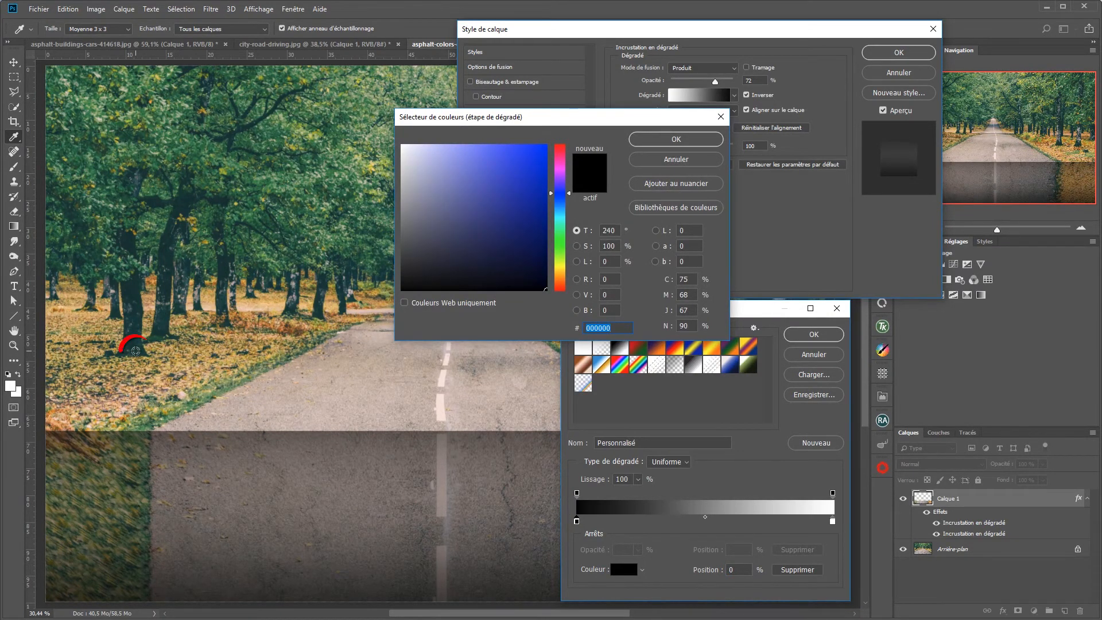
click(135, 351)
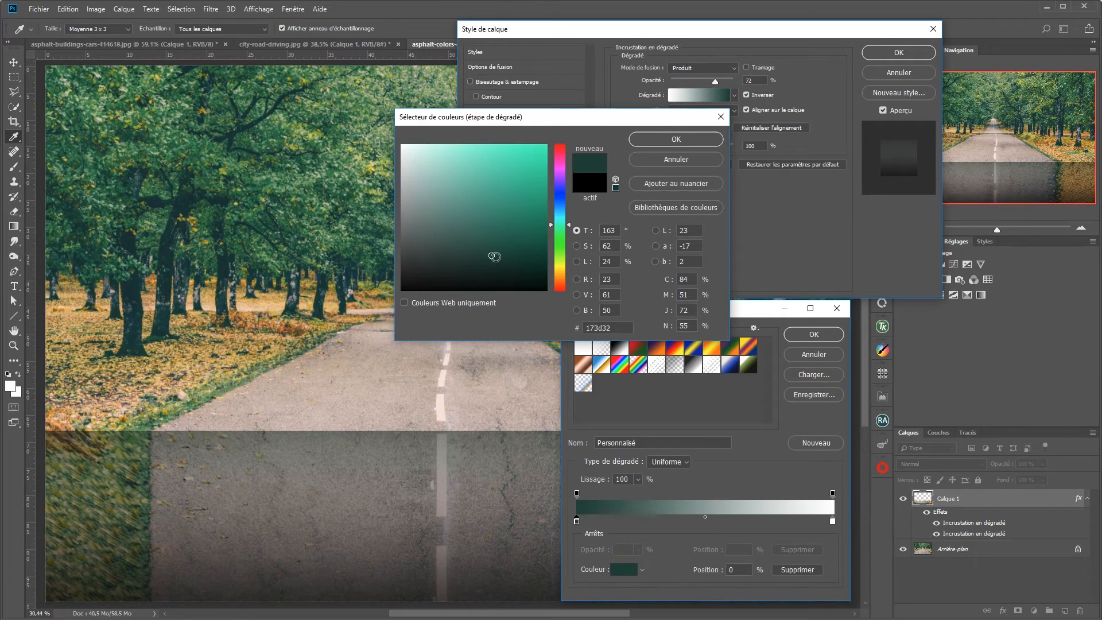
click(493, 271)
click(663, 137)
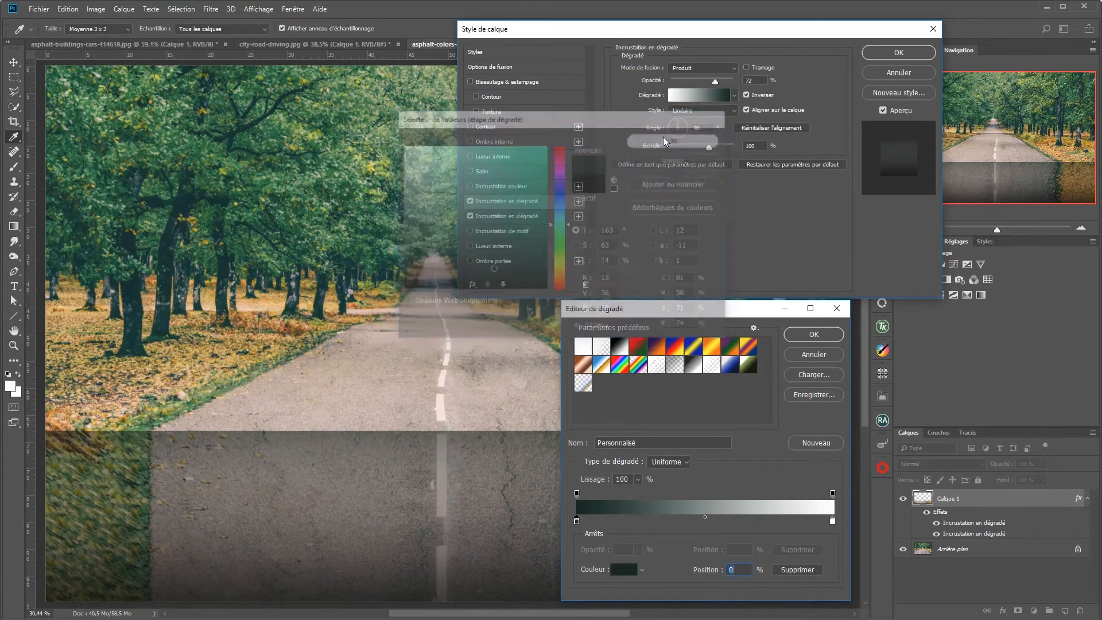
click(814, 335)
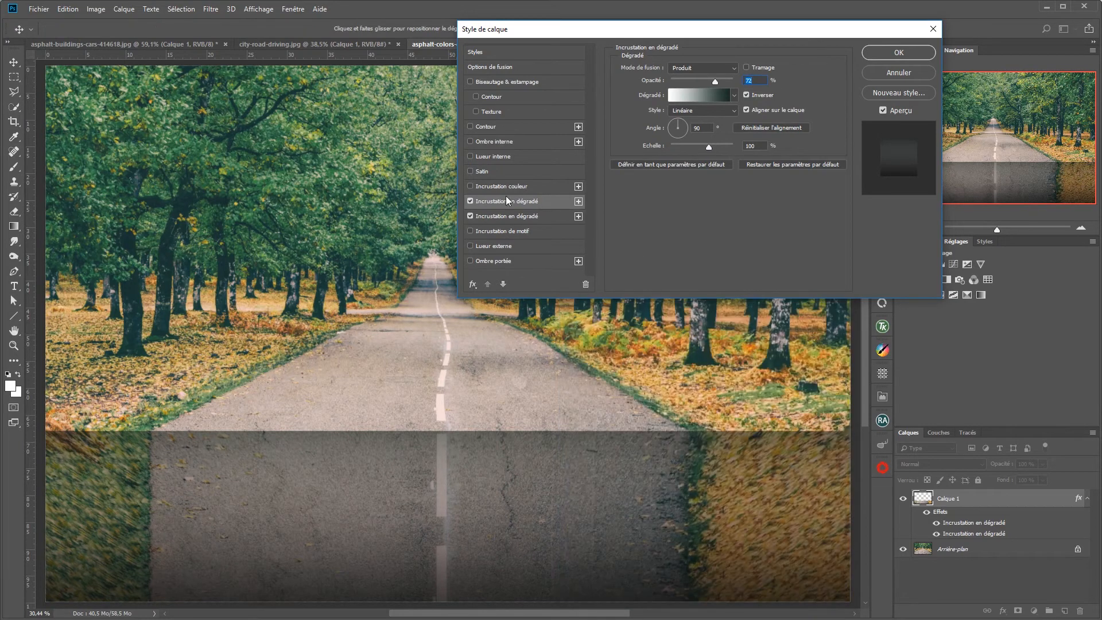
Step: Recolour the second gradient overlay's black stop with a dark green sampled from the grass verge, and set its opacity to 100%
click(503, 216)
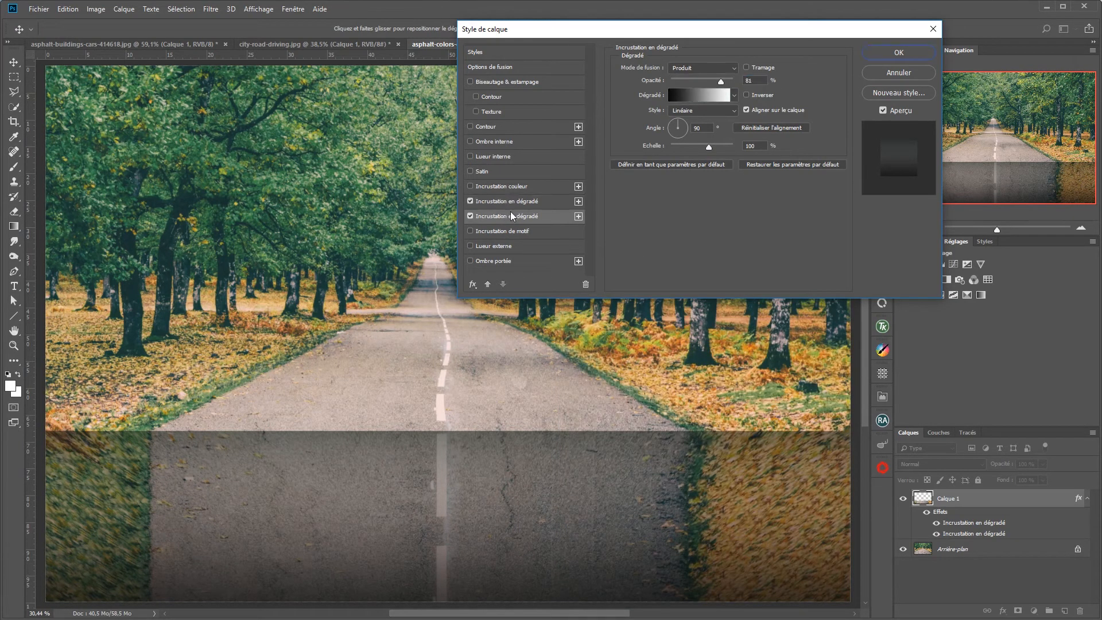
click(677, 95)
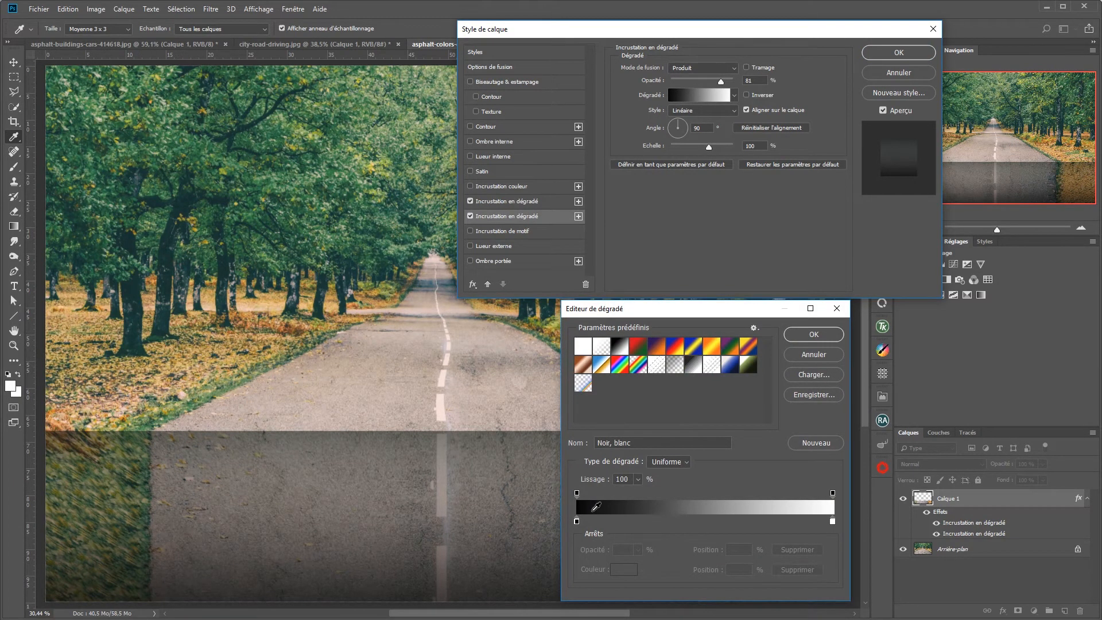
click(577, 521)
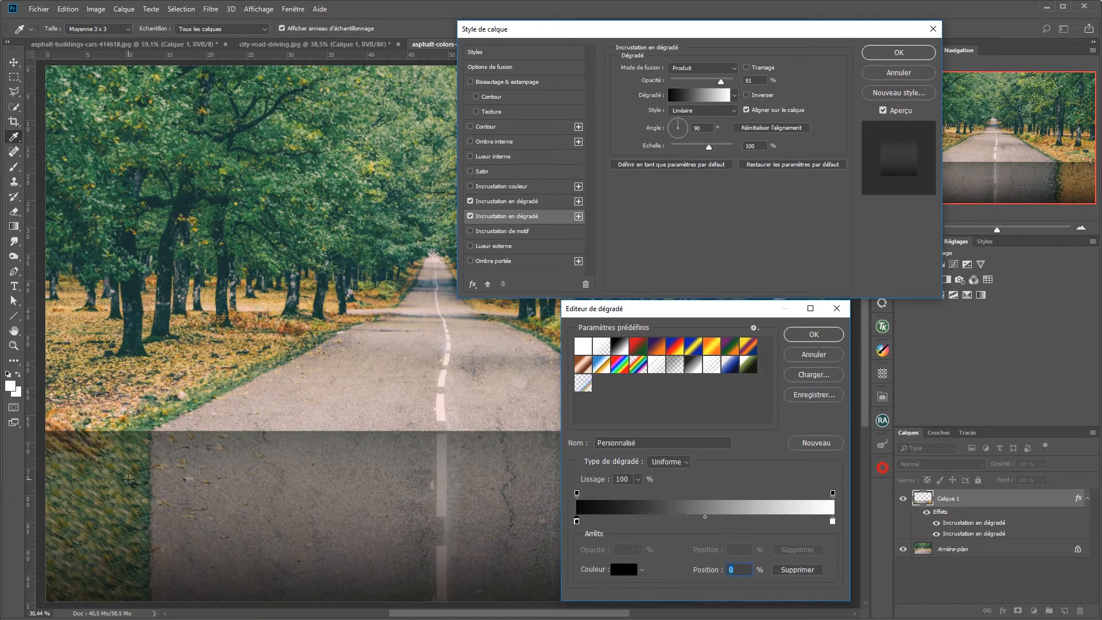
click(128, 479)
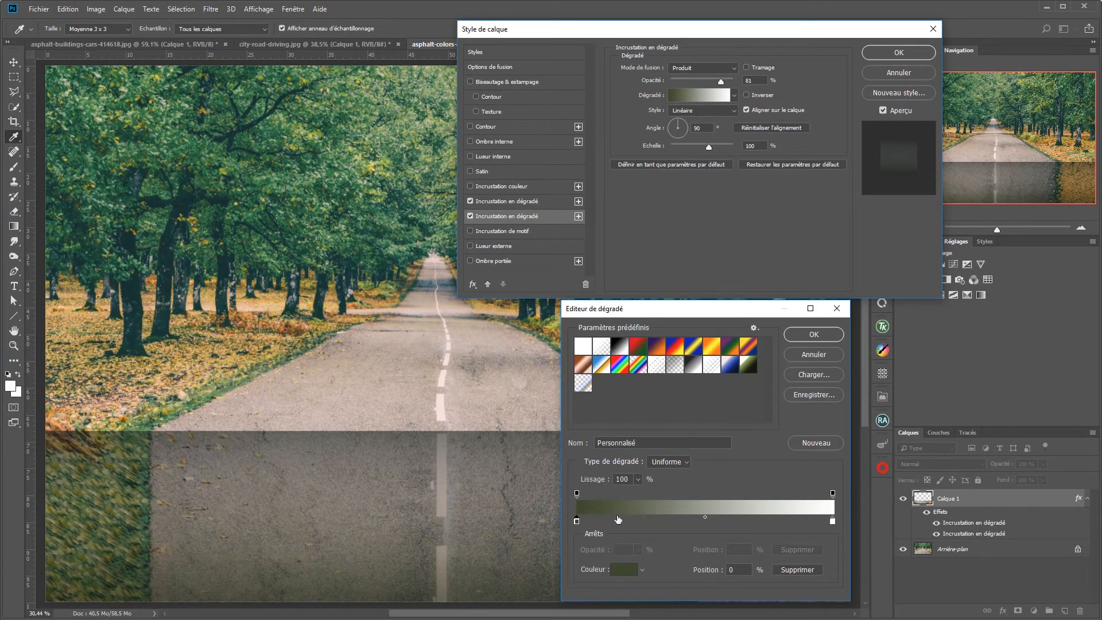
click(134, 463)
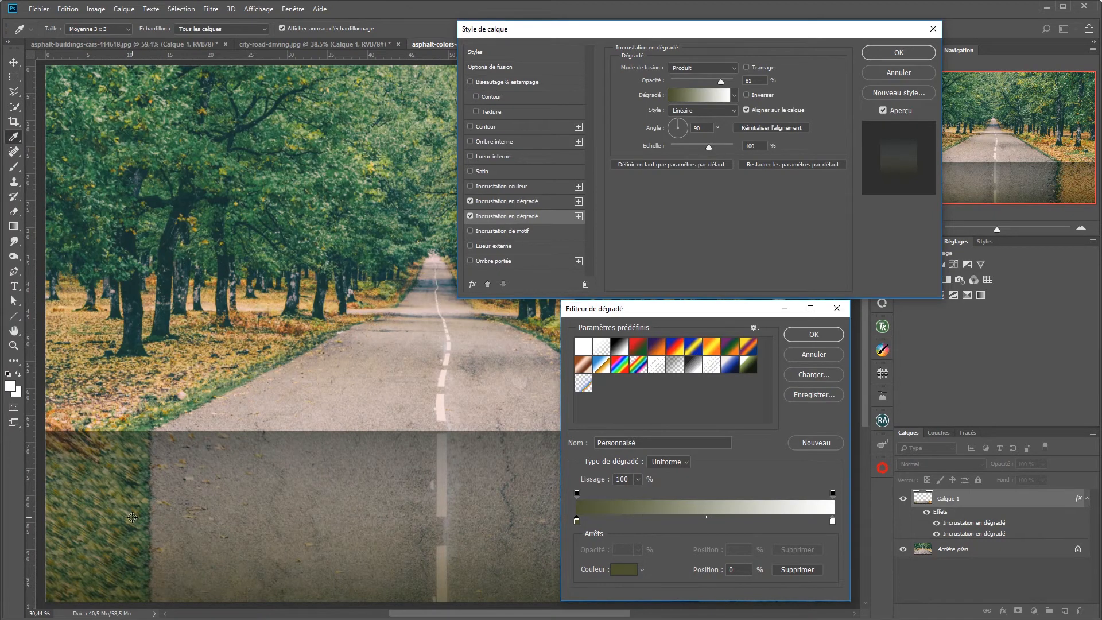
click(130, 552)
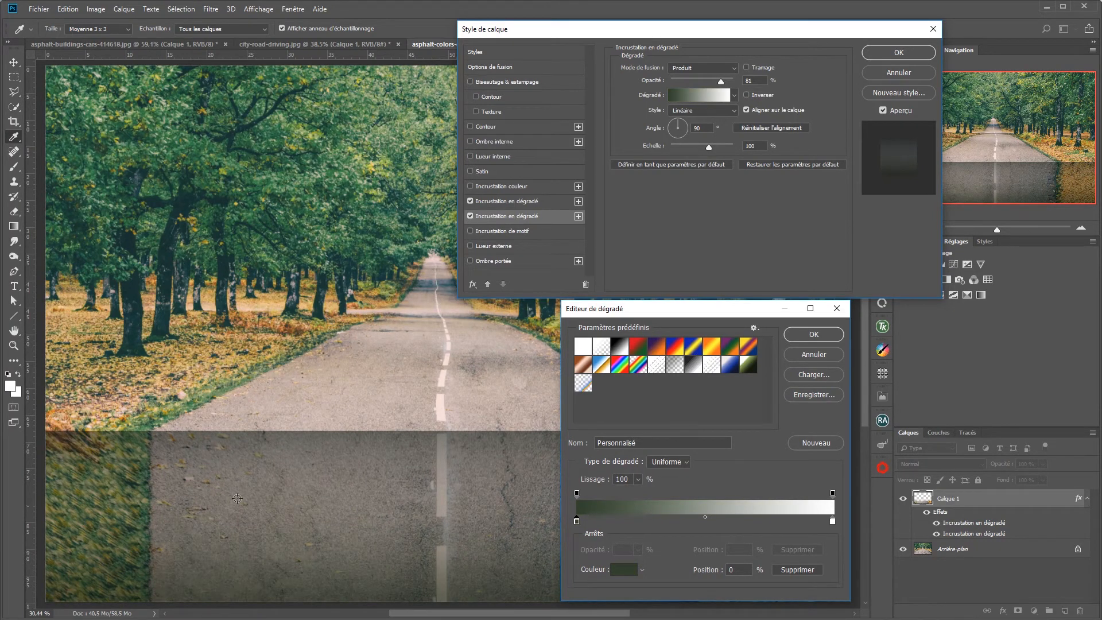
click(821, 336)
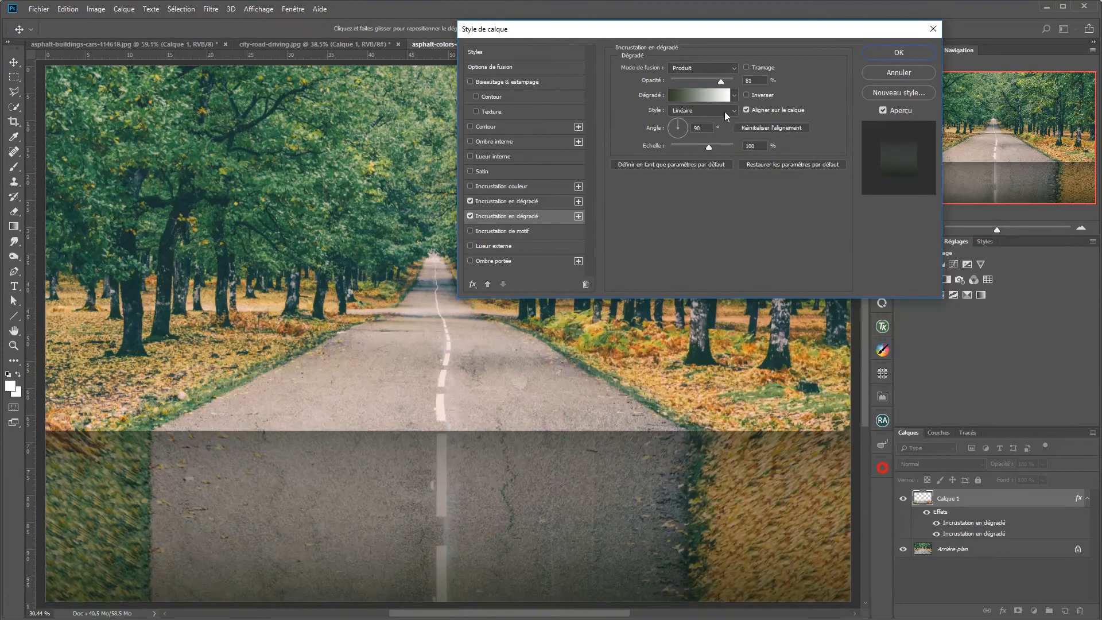
drag(722, 84, 728, 83)
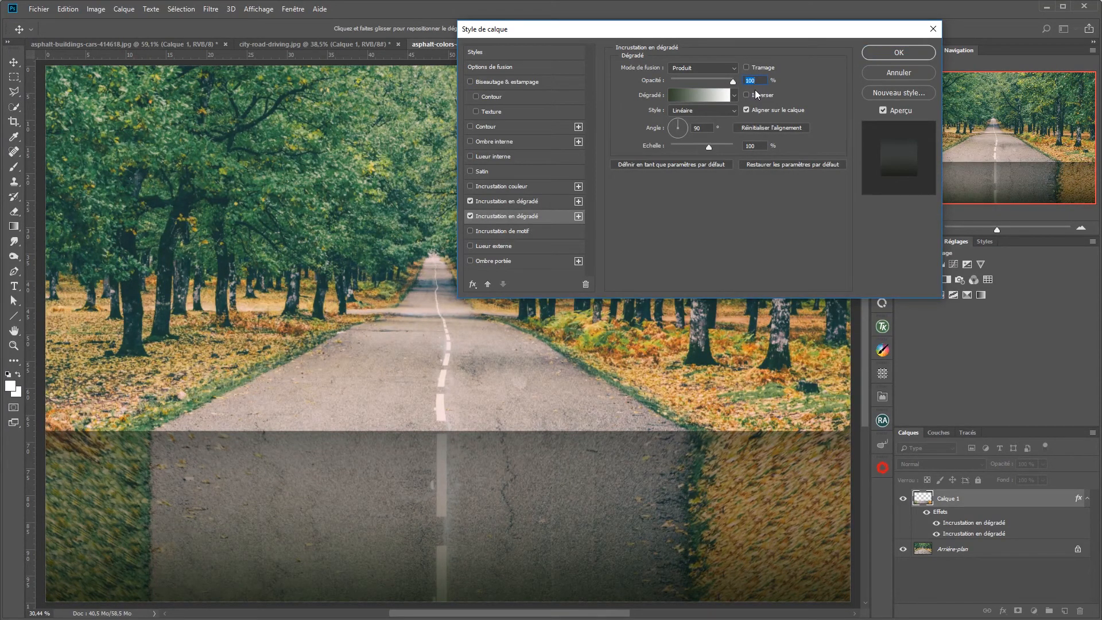
click(887, 53)
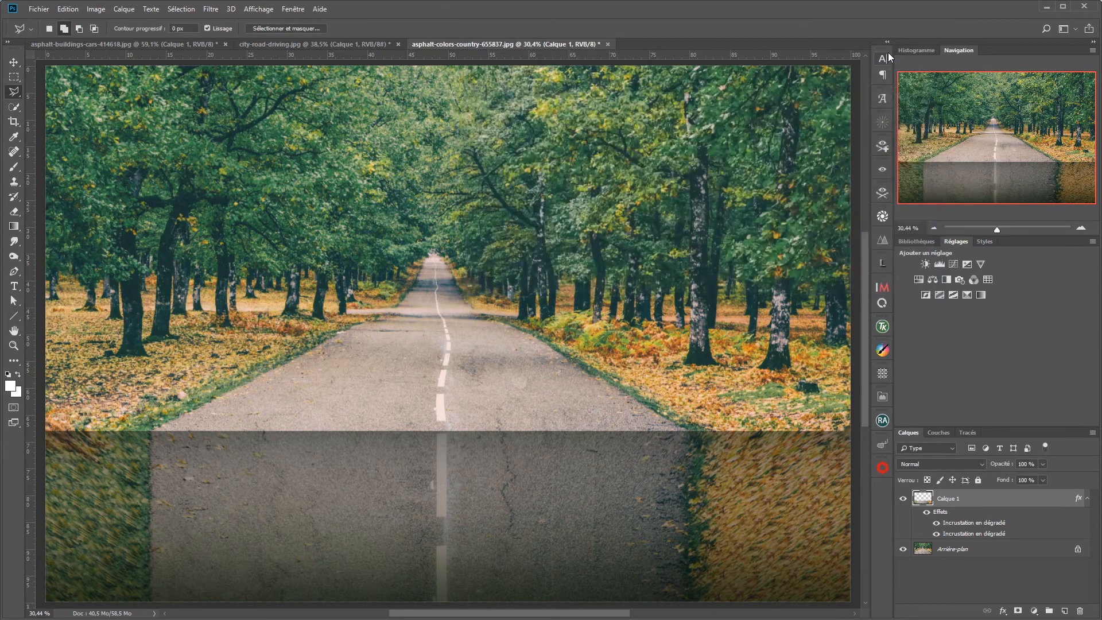
Step: Add a layer mask to Calque 1 from its own pixel outline and feather the mask by about 1 px
ctrl+click(925, 501)
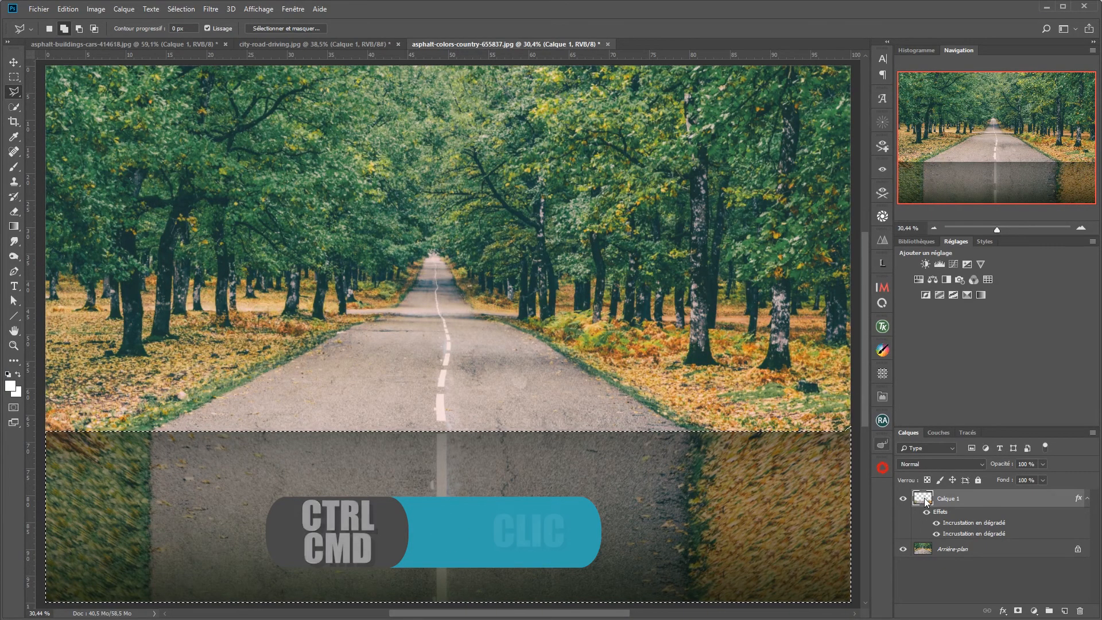
click(1019, 611)
double_click(955, 503)
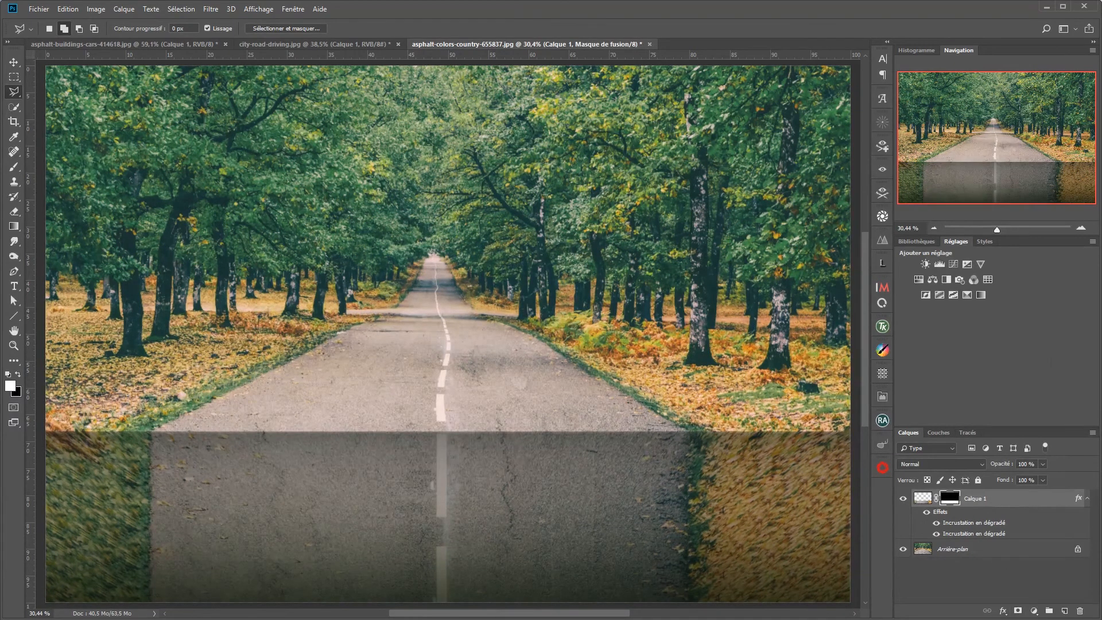
drag(822, 172, 647, 191)
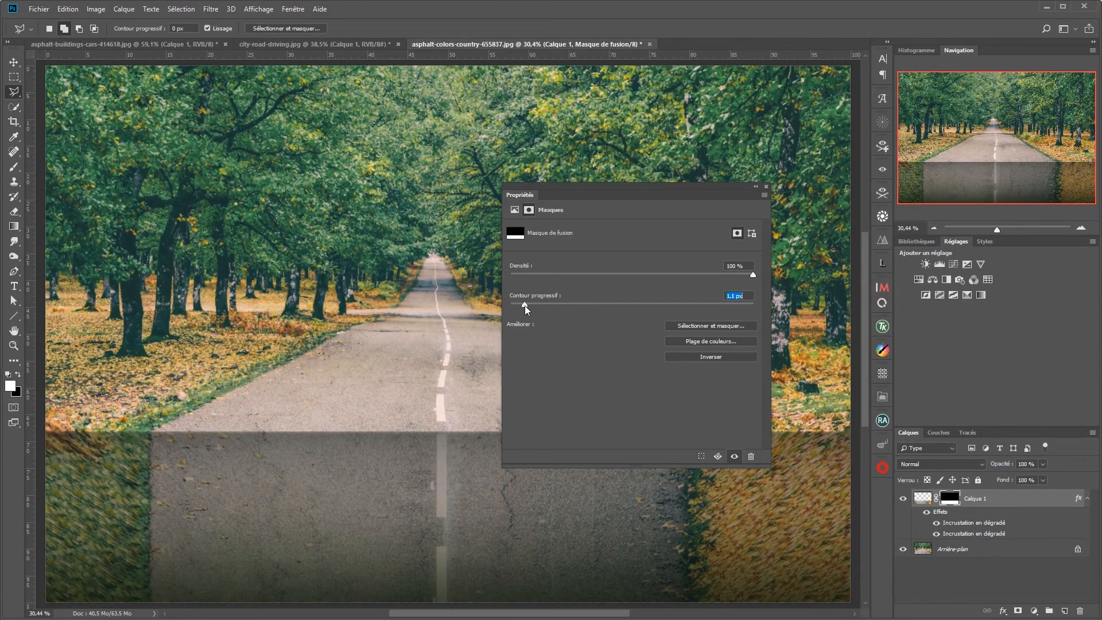
drag(528, 305, 528, 305)
drag(651, 187, 1101, 193)
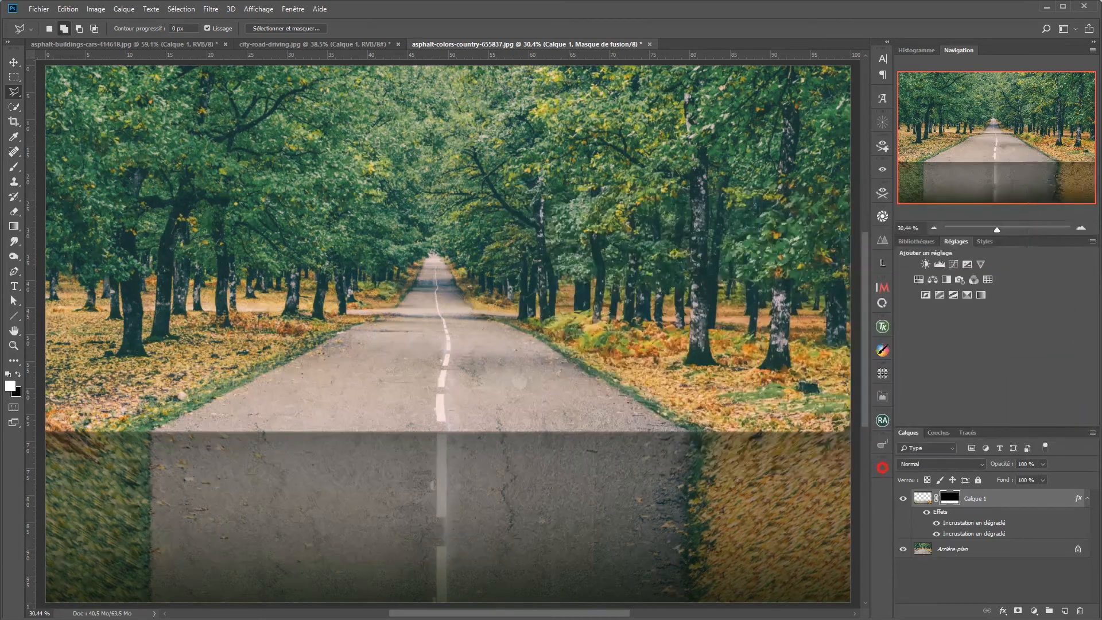
Step: Stamp all visible layers into a new layer above Calque 1 and convert it to a smart object
click(1034, 503)
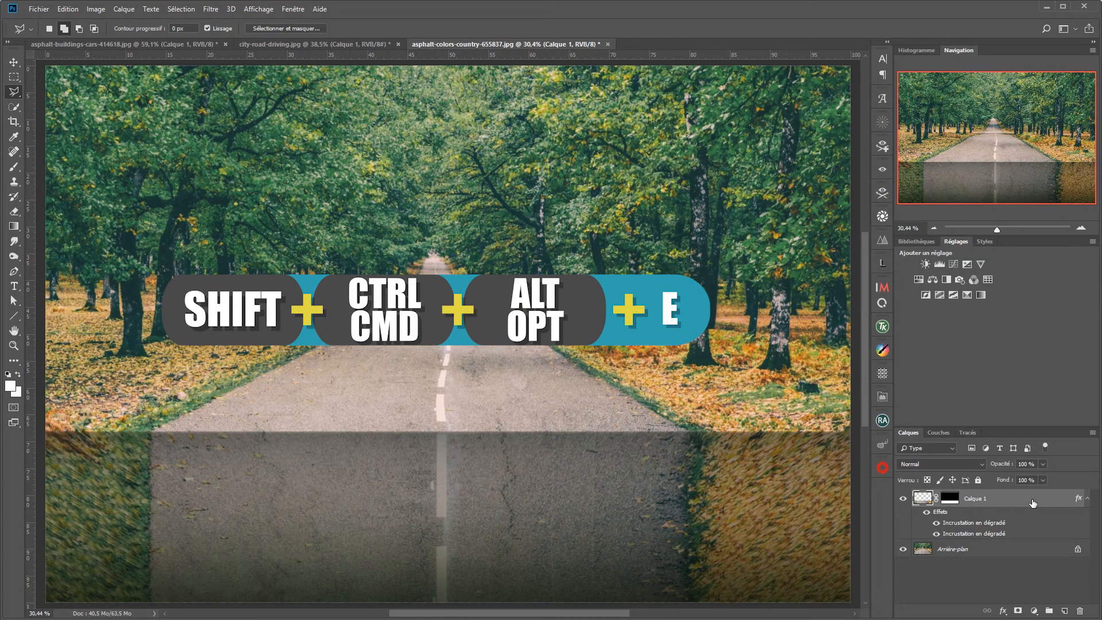
key(ctrl+shift+alt+e)
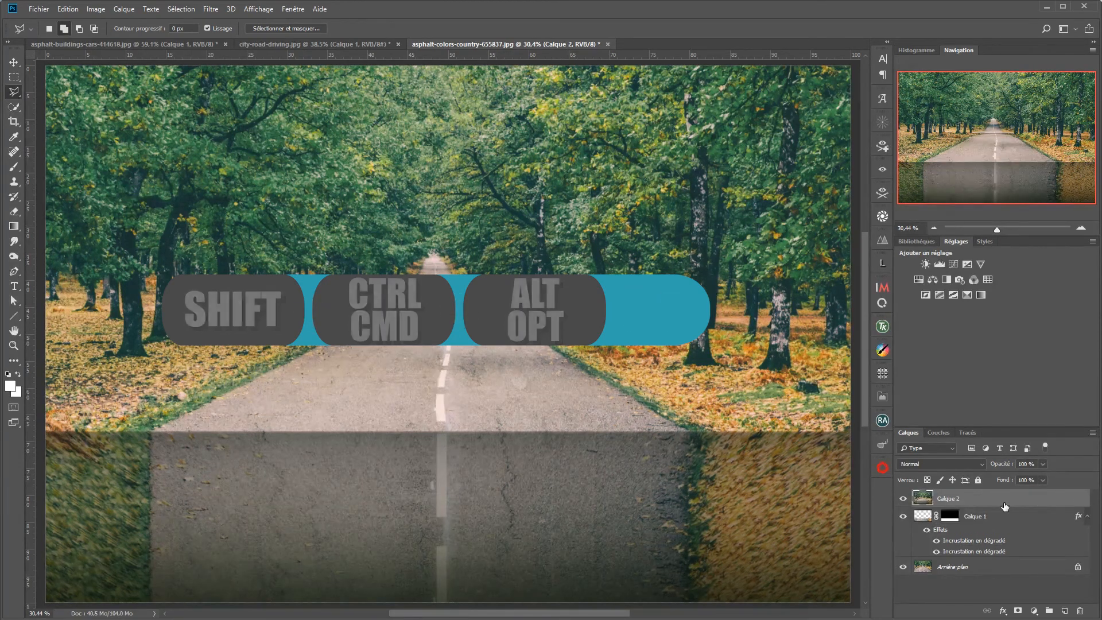
right_click(1003, 502)
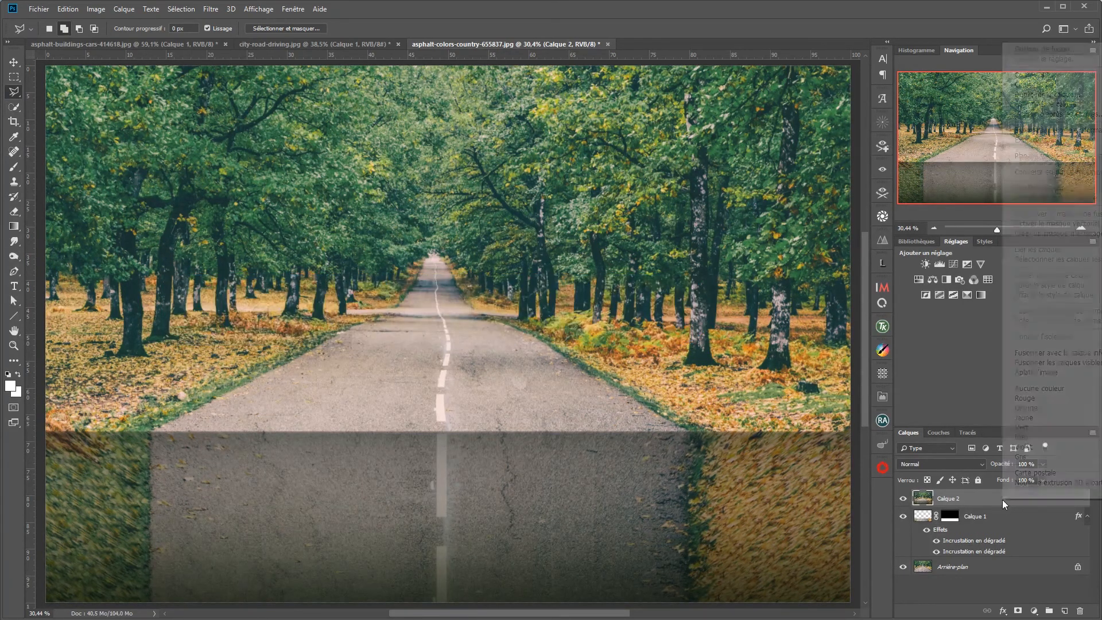
click(1014, 173)
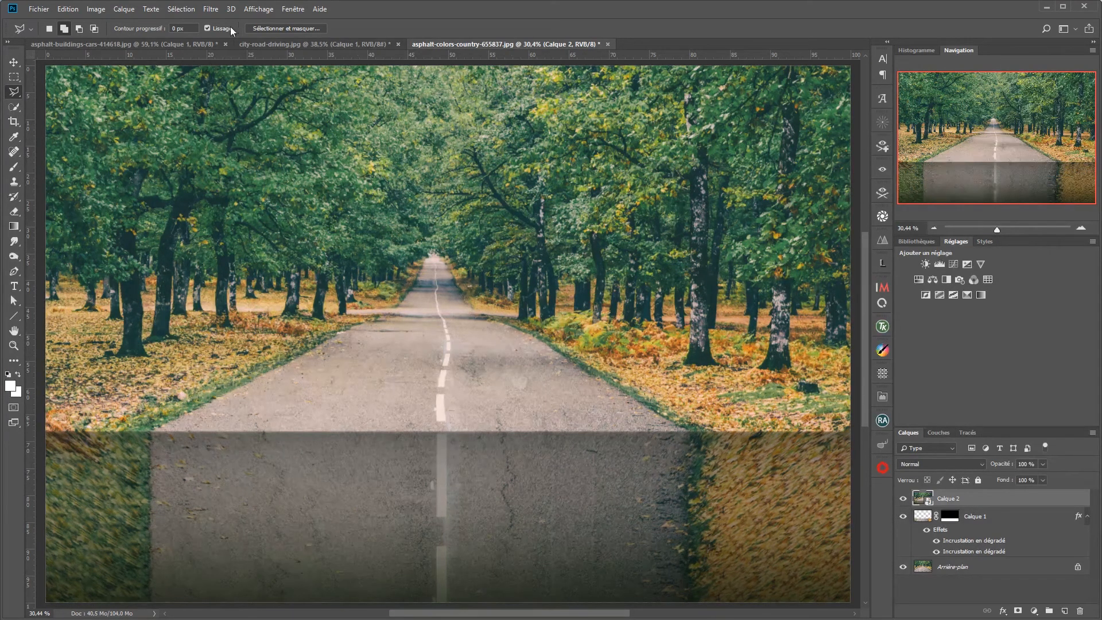
Step: Soften the straight bend edge across the road with Liquify's Forward Warp, using brush size 906 and pressure 13, and apply it
click(211, 9)
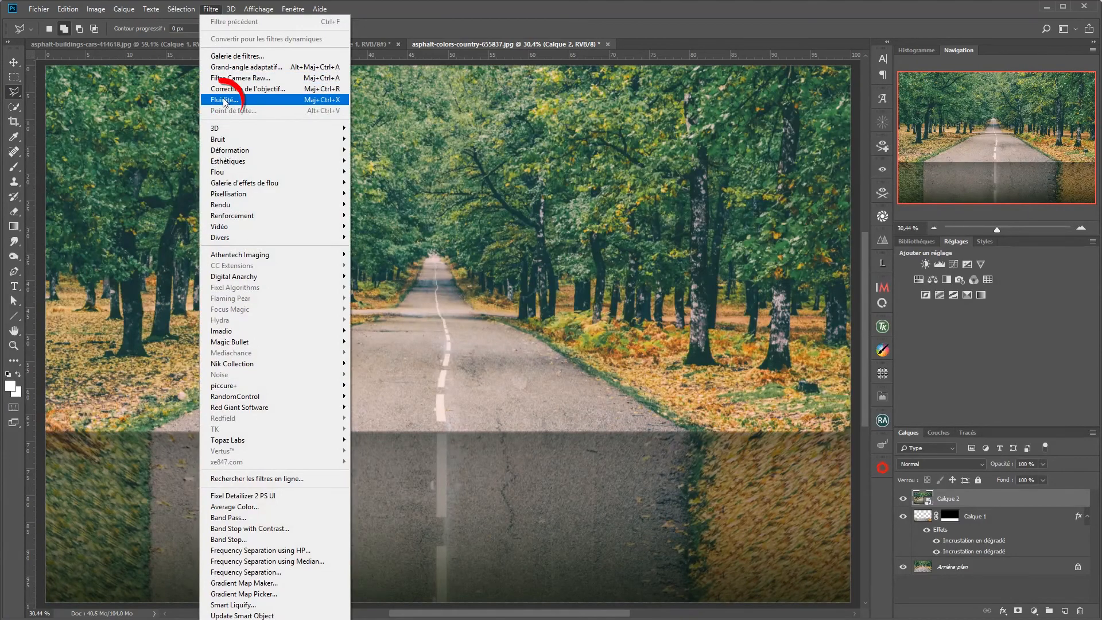
click(224, 99)
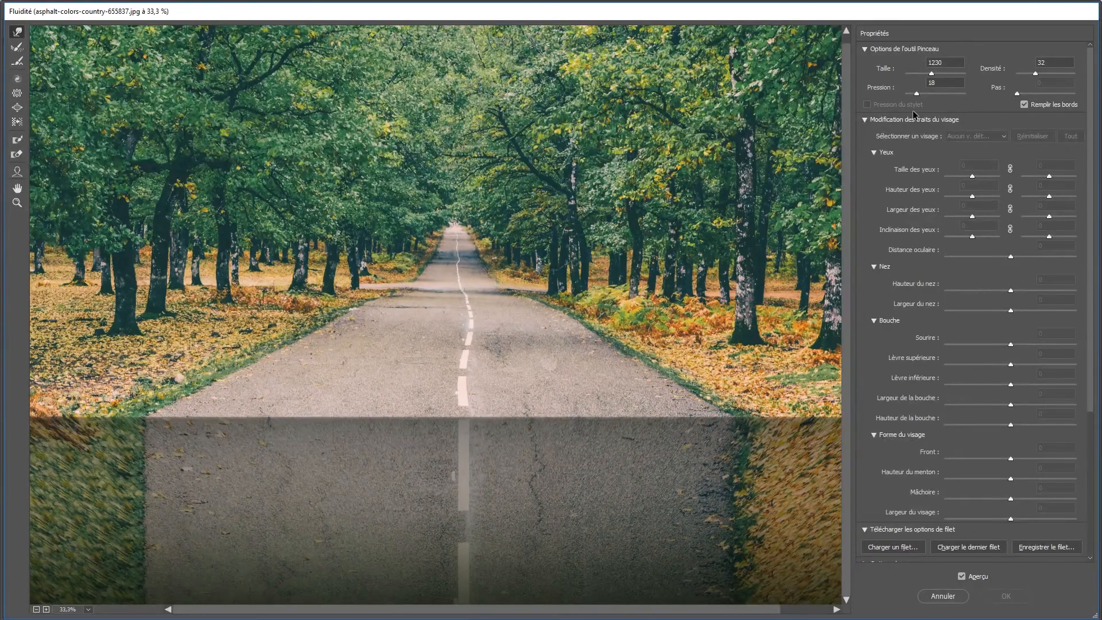
drag(932, 73, 914, 93)
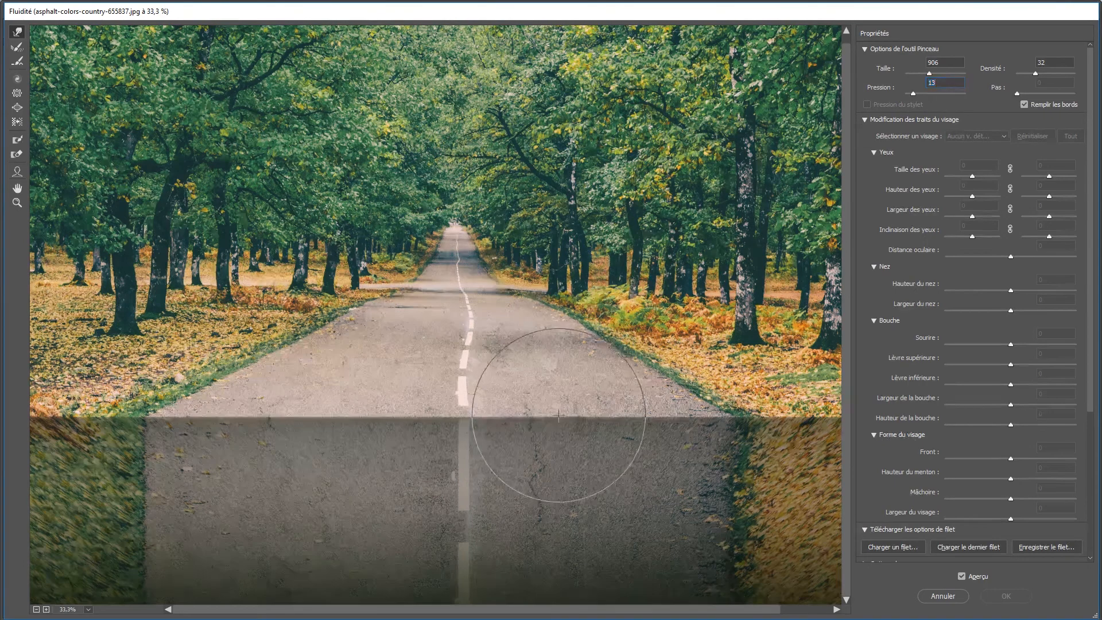
drag(559, 412, 697, 405)
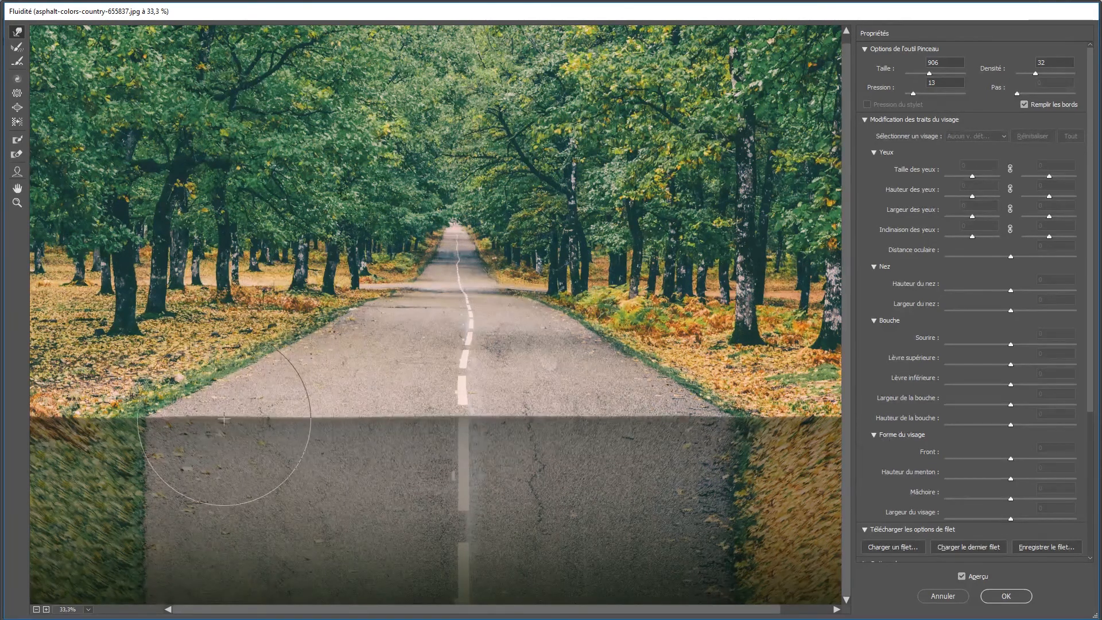
click(1004, 596)
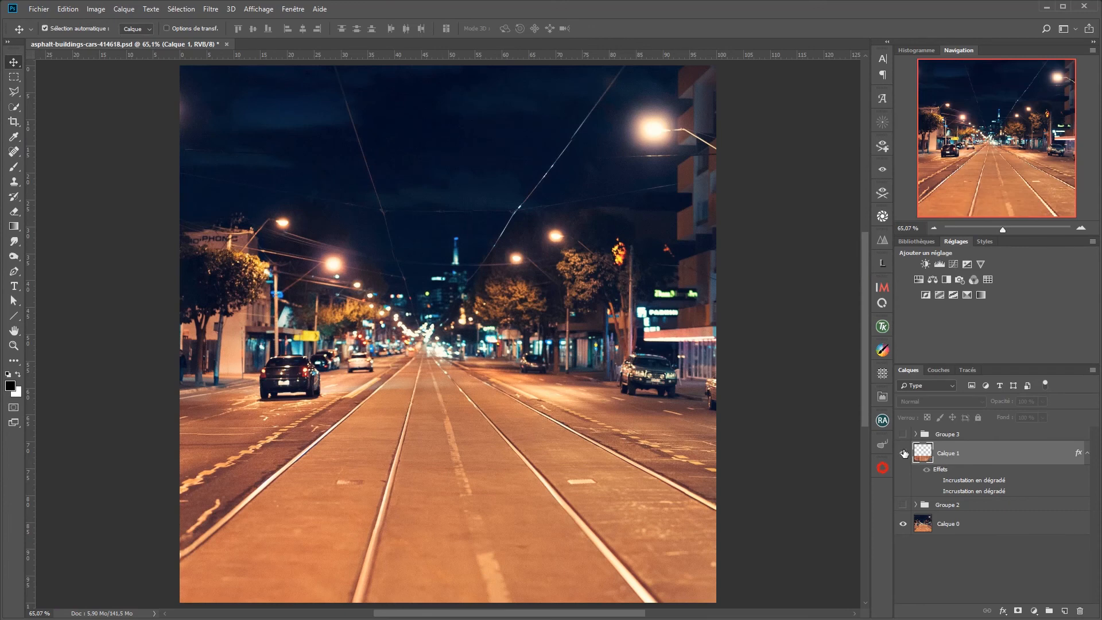
Step: Compare the night street with and without the bend by toggling Calque 1 and its two gradient overlays
click(904, 453)
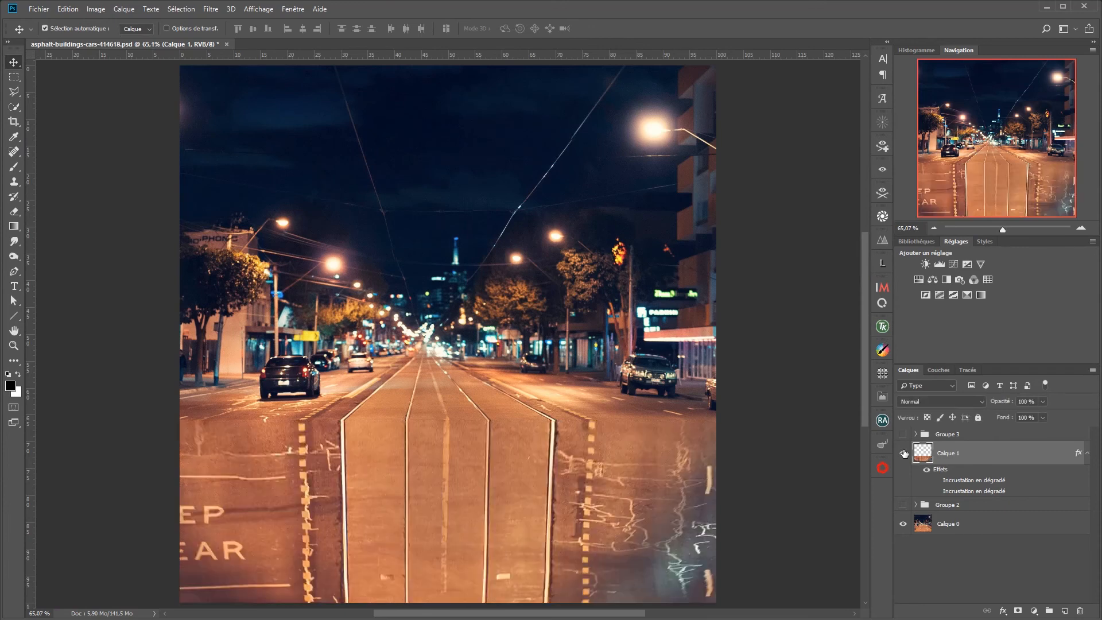
click(936, 483)
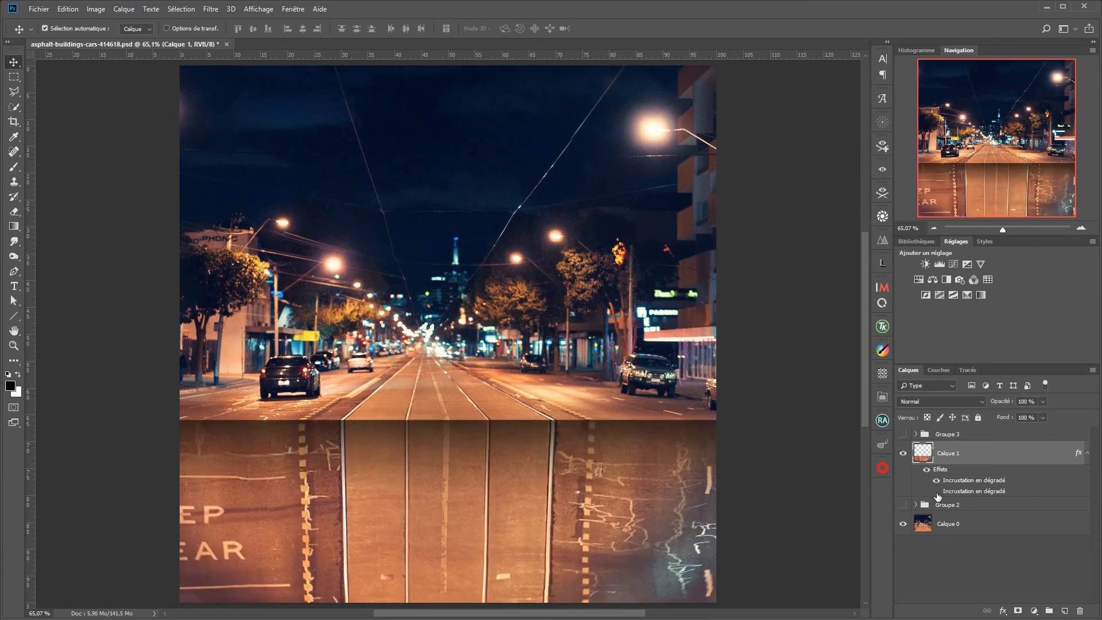
click(937, 491)
click(904, 453)
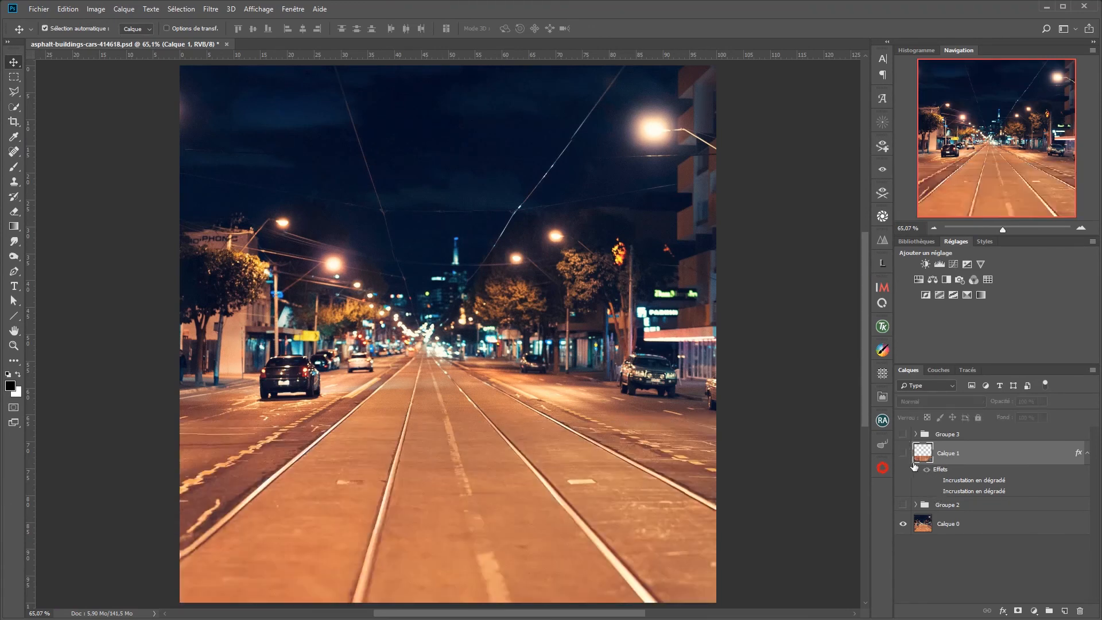
click(904, 454)
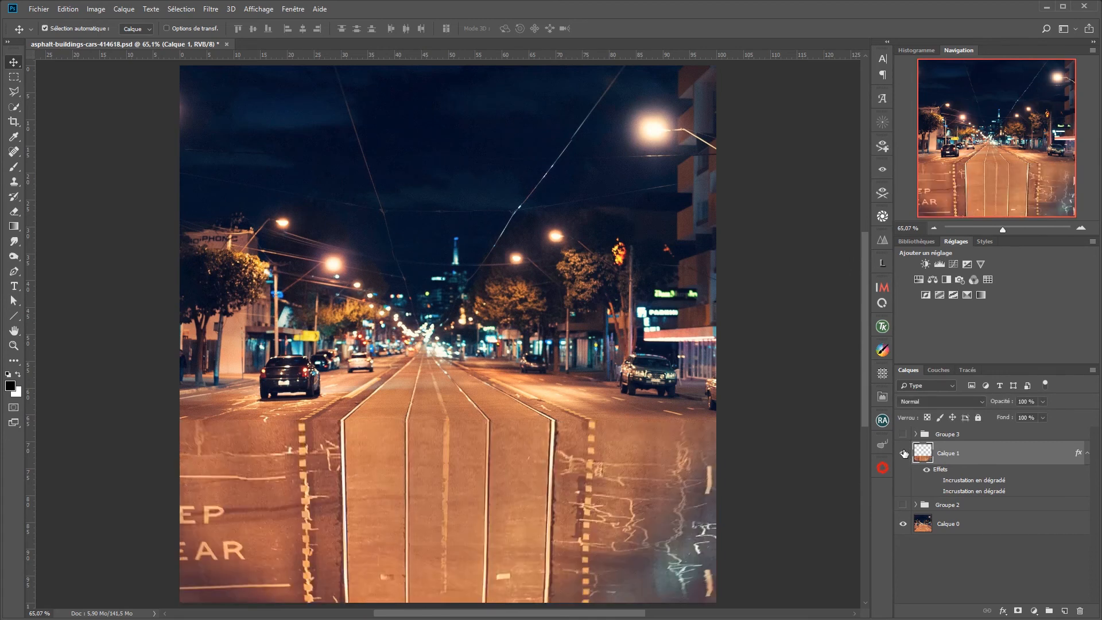
click(937, 482)
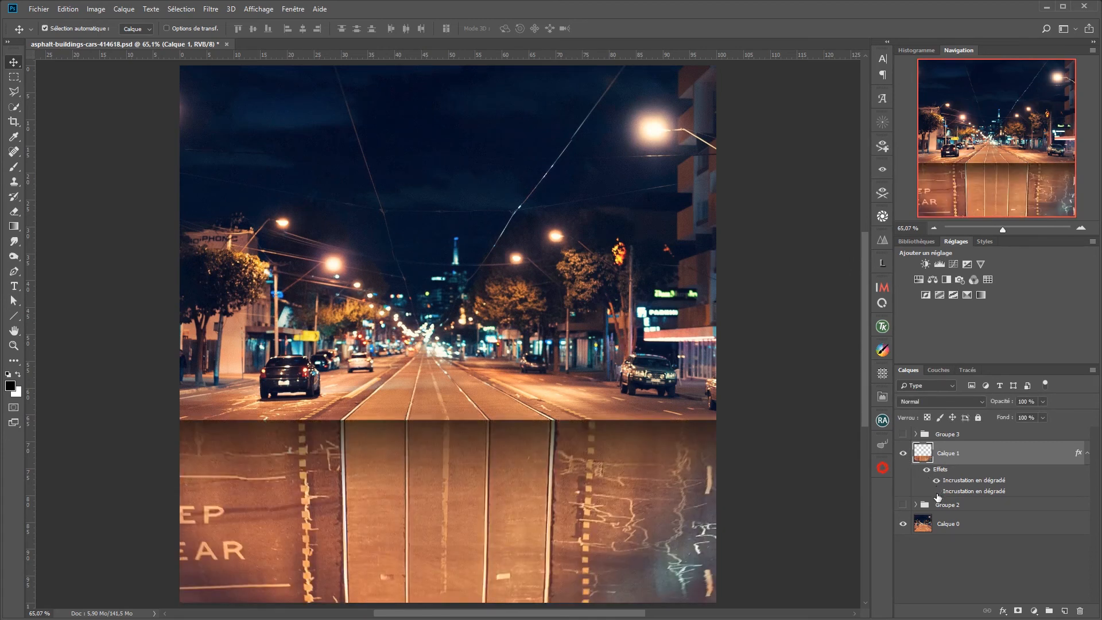
click(937, 492)
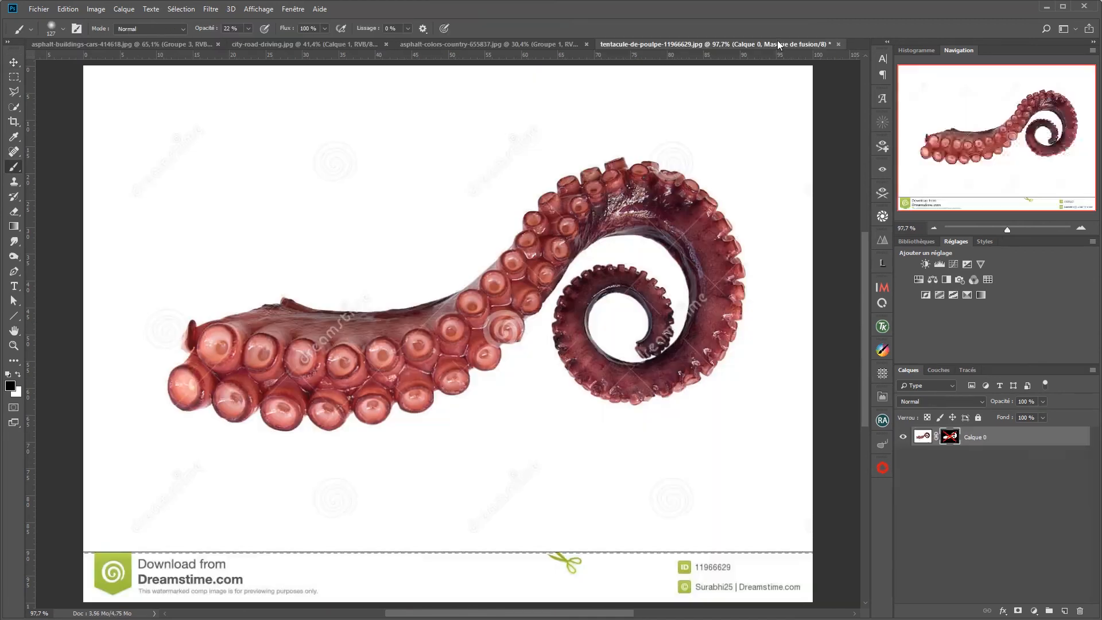
Step: Review the finished effects by showing Groupe 3 in the night street image and Calque 1 in the city-road-driving image
click(168, 40)
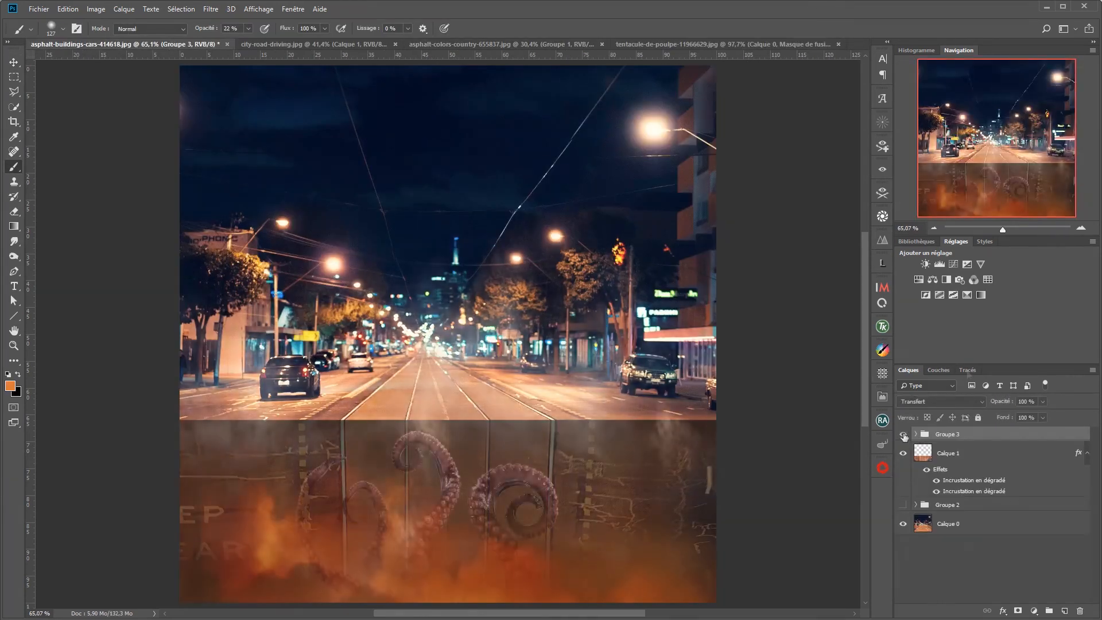
click(904, 435)
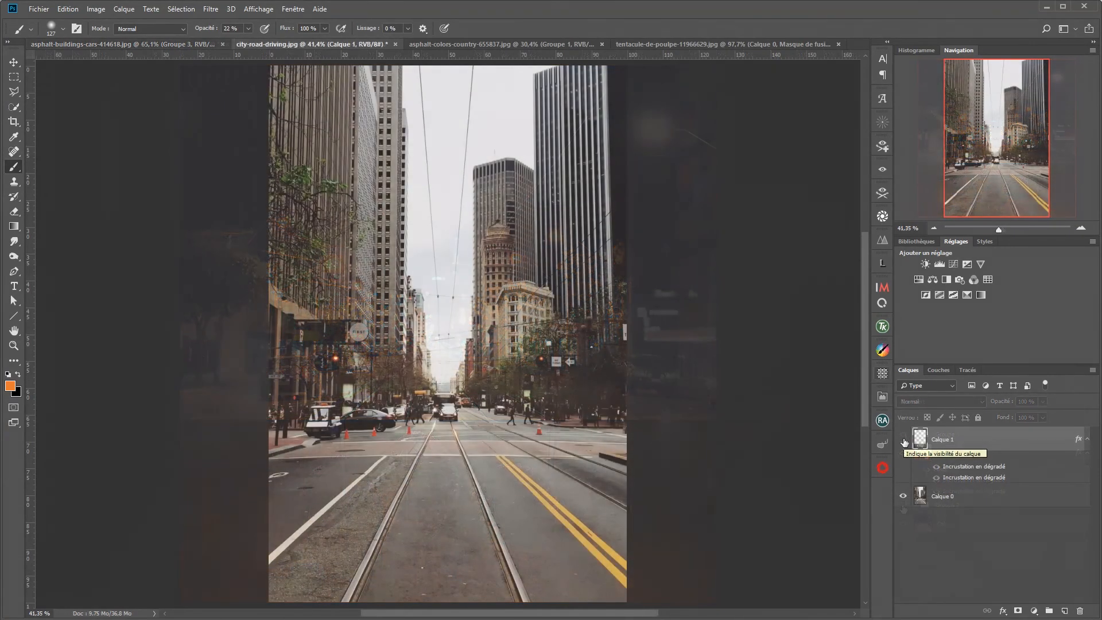
click(903, 440)
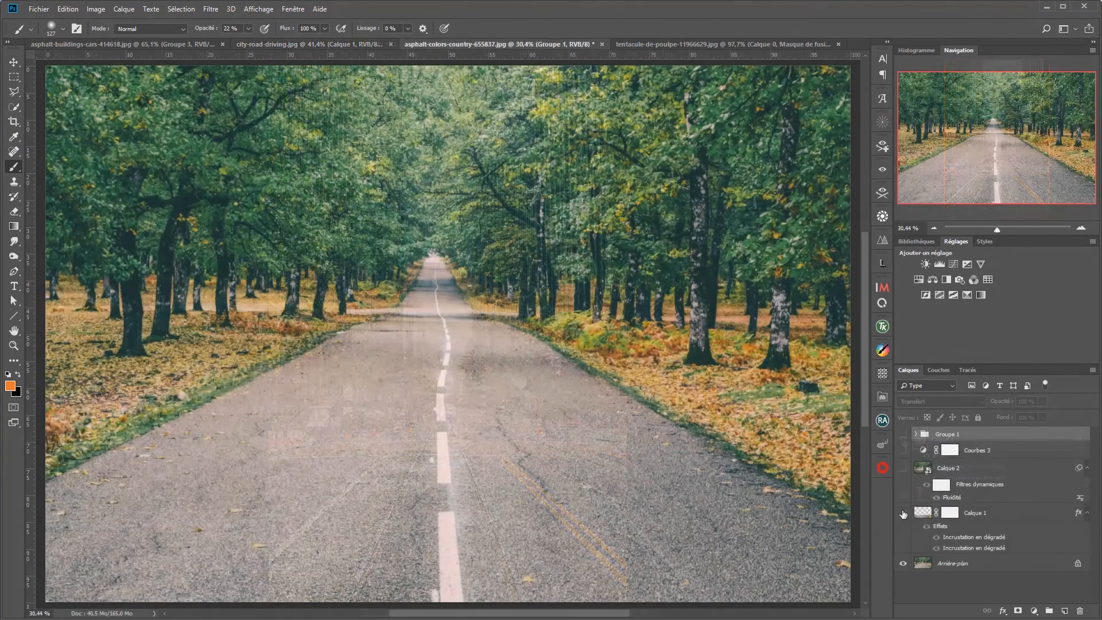
Step: Review the country road's build-up by showing Calque 1, the liquified Calque 2 and the Courbes 3 adjustment in turn
click(903, 513)
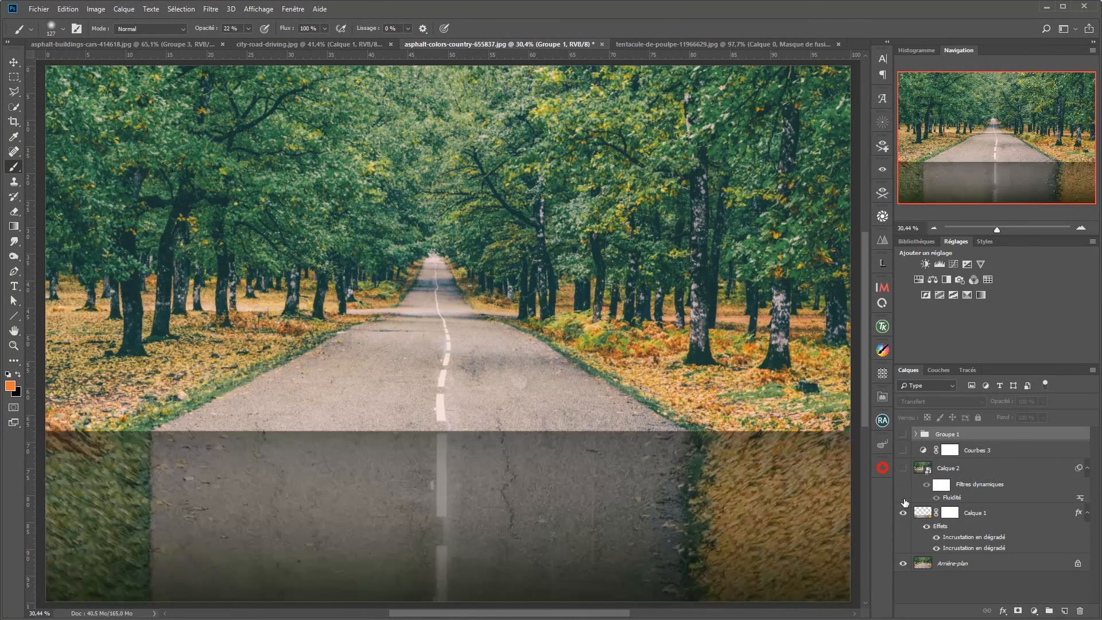
click(903, 468)
click(903, 450)
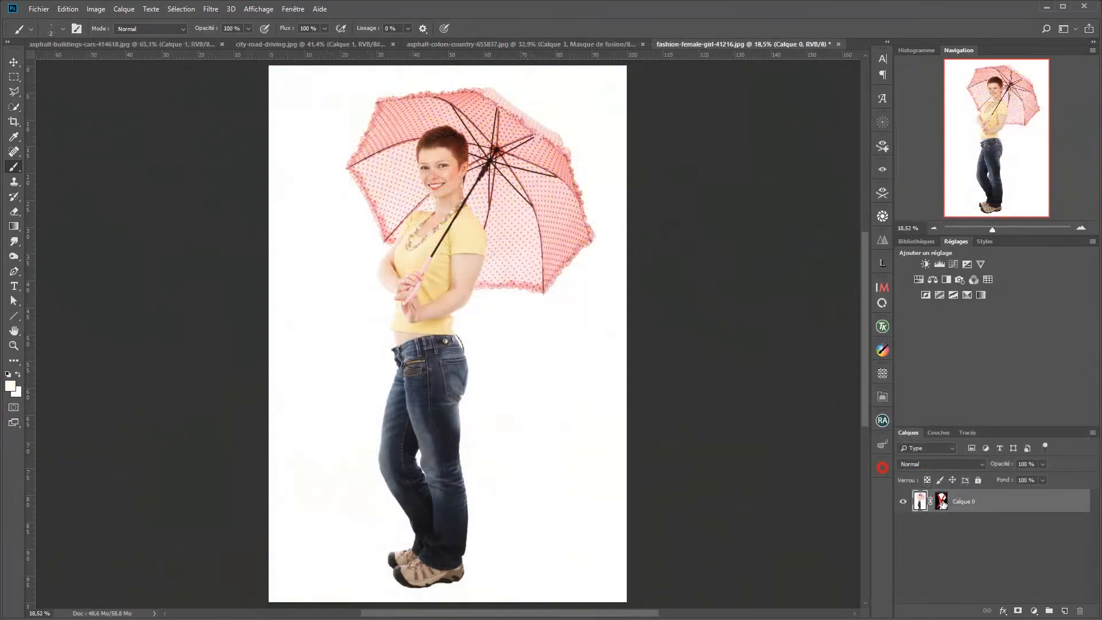
Step: Inspect the layer mask of the umbrella photo and show Groupe 1 in the country road image
alt+click(942, 501)
alt+click(942, 504)
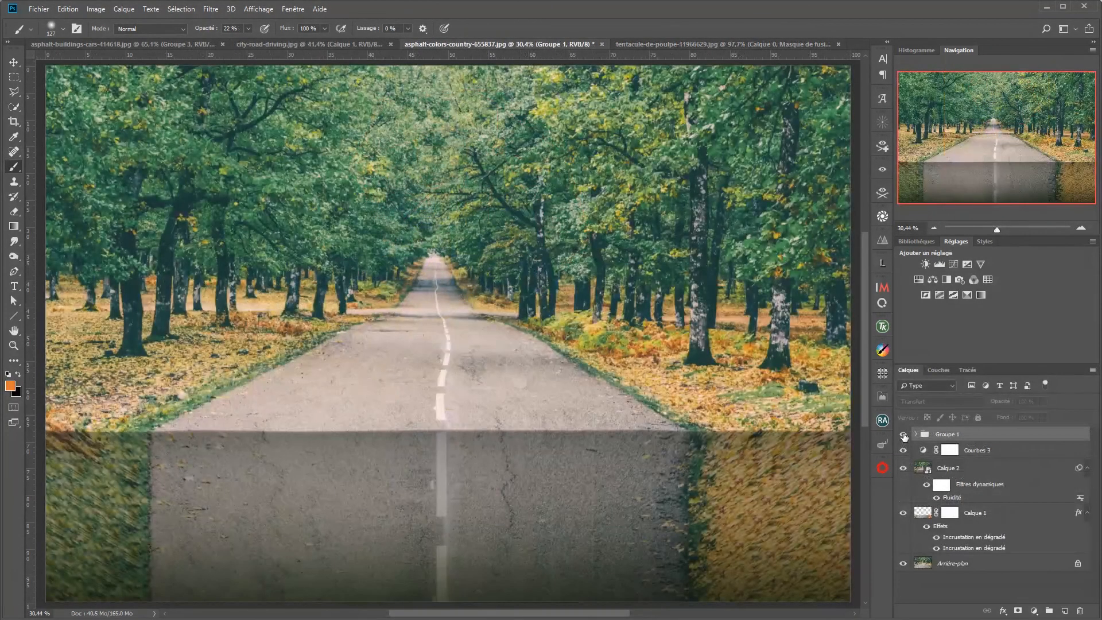
click(903, 434)
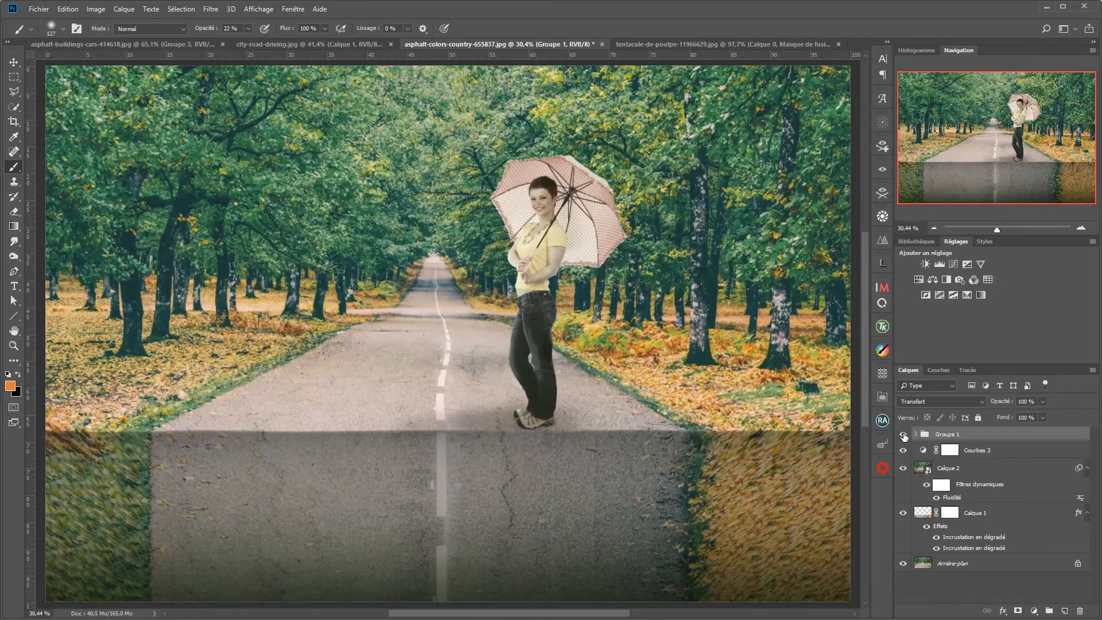